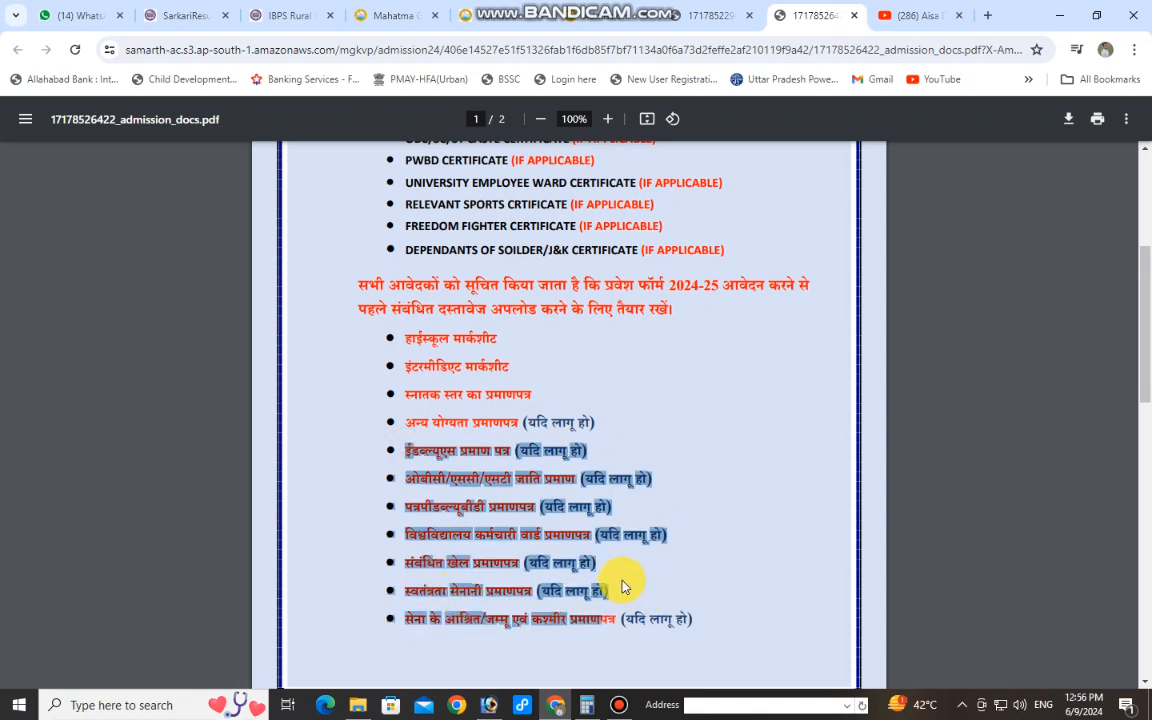
# Step: Read the EWS certificate entry in the Hindi document list and the OBC caste certificate rule on page 2
pyautogui.click(580, 505)
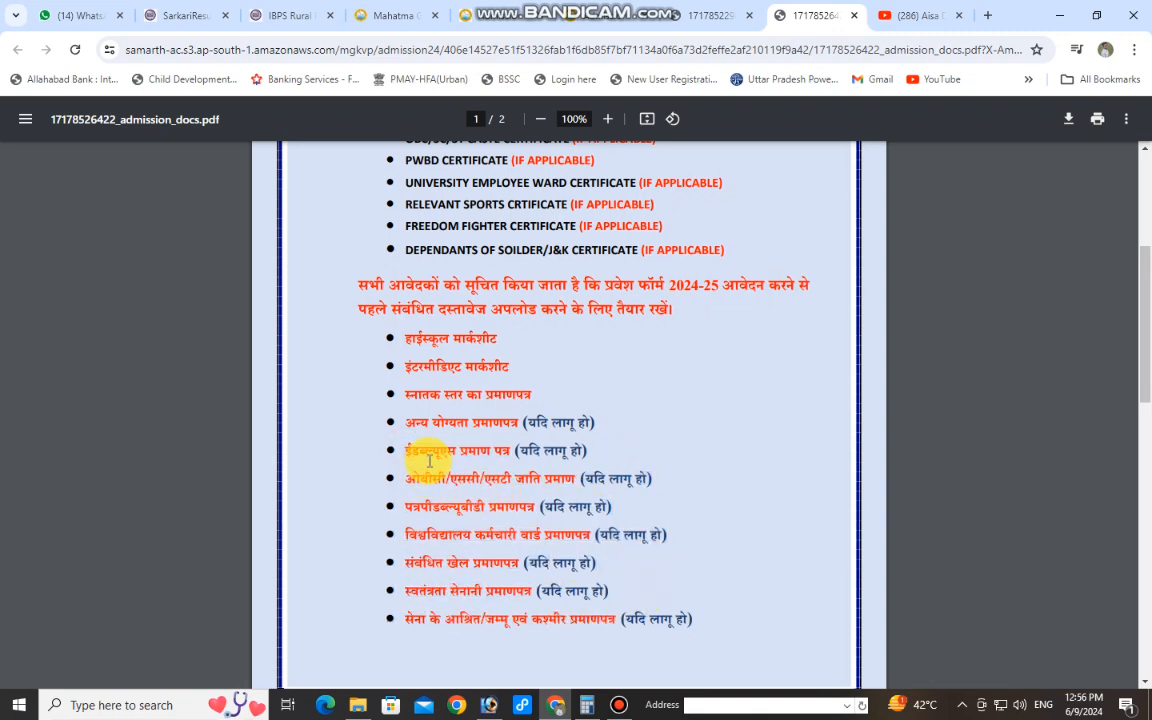
pyautogui.moveTo(424, 449); pyautogui.dragTo(565, 451)
pyautogui.scroll(-6, 573, 607)
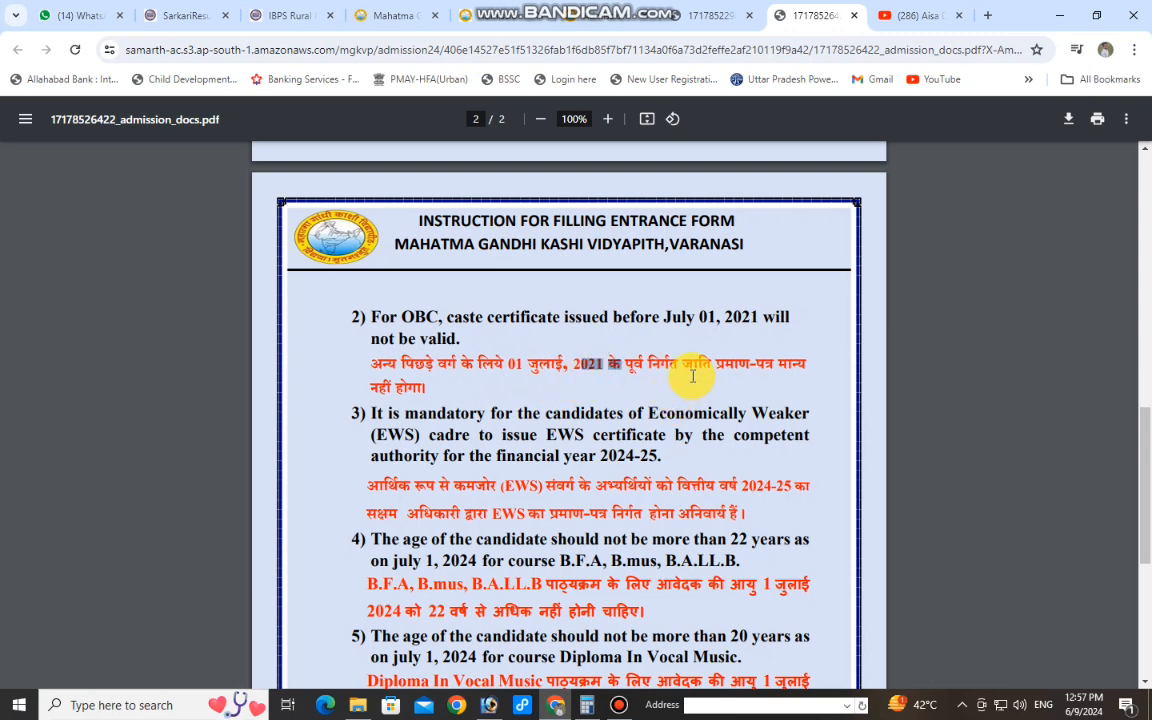
pyautogui.click(633, 371)
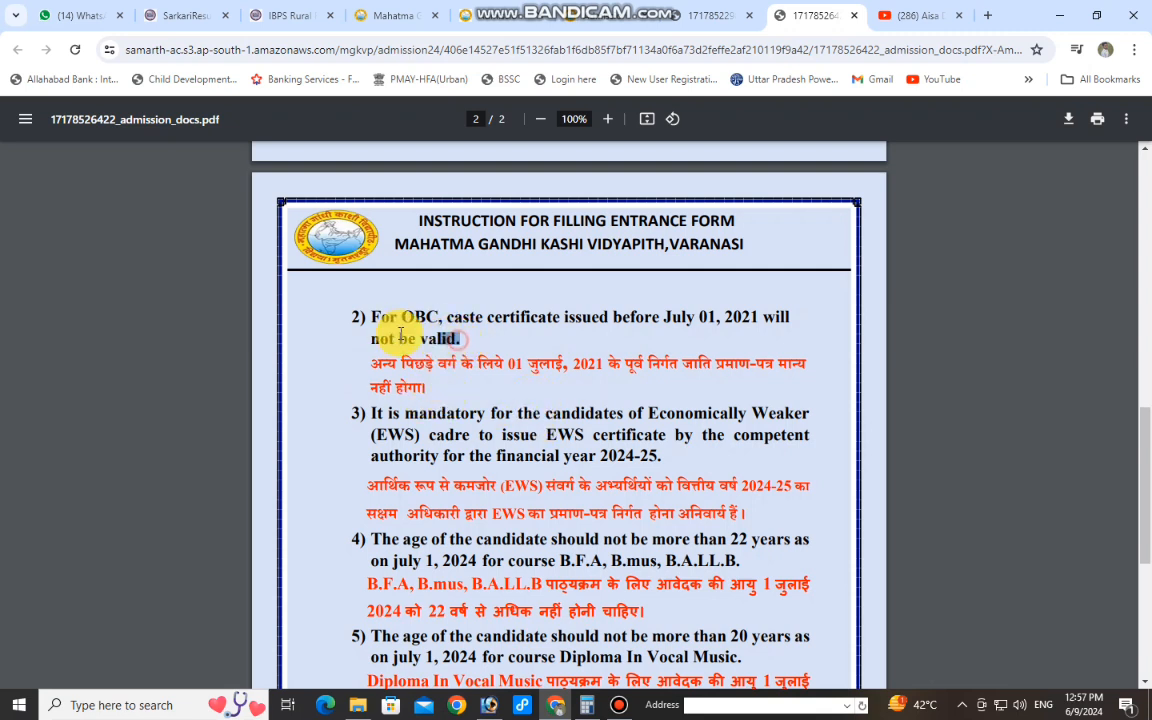
pyautogui.moveTo(459, 339); pyautogui.dragTo(367, 317)
pyautogui.click(438, 380)
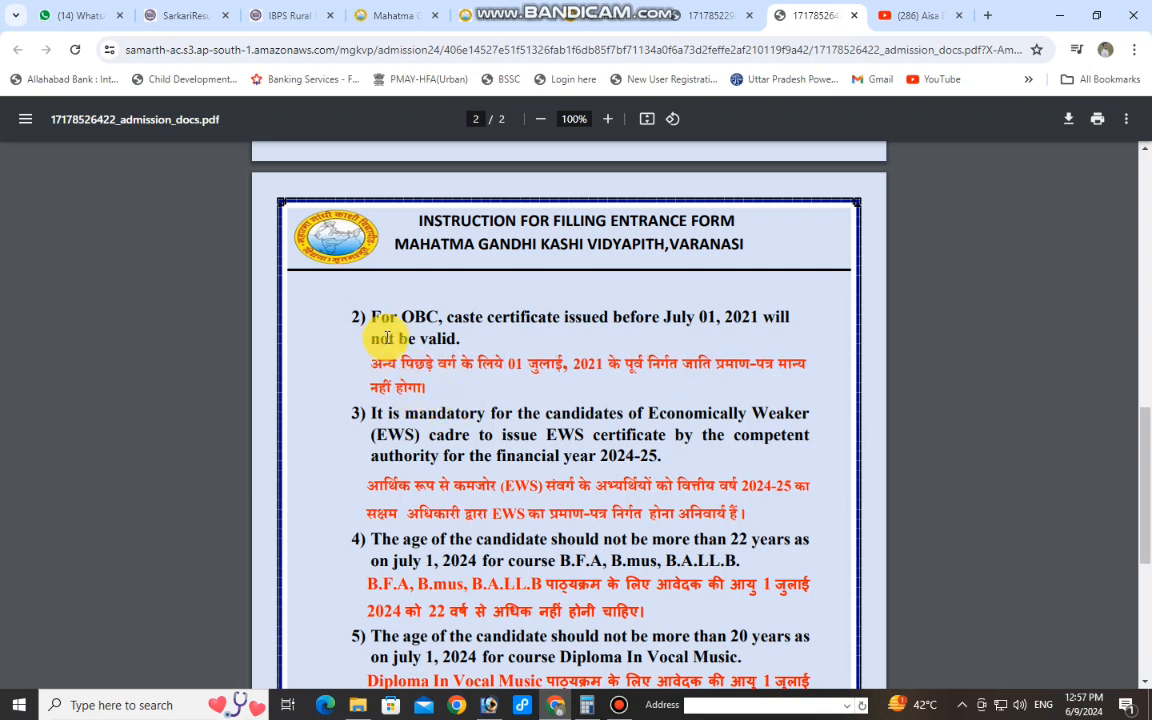
pyautogui.moveTo(371, 364); pyautogui.dragTo(573, 370)
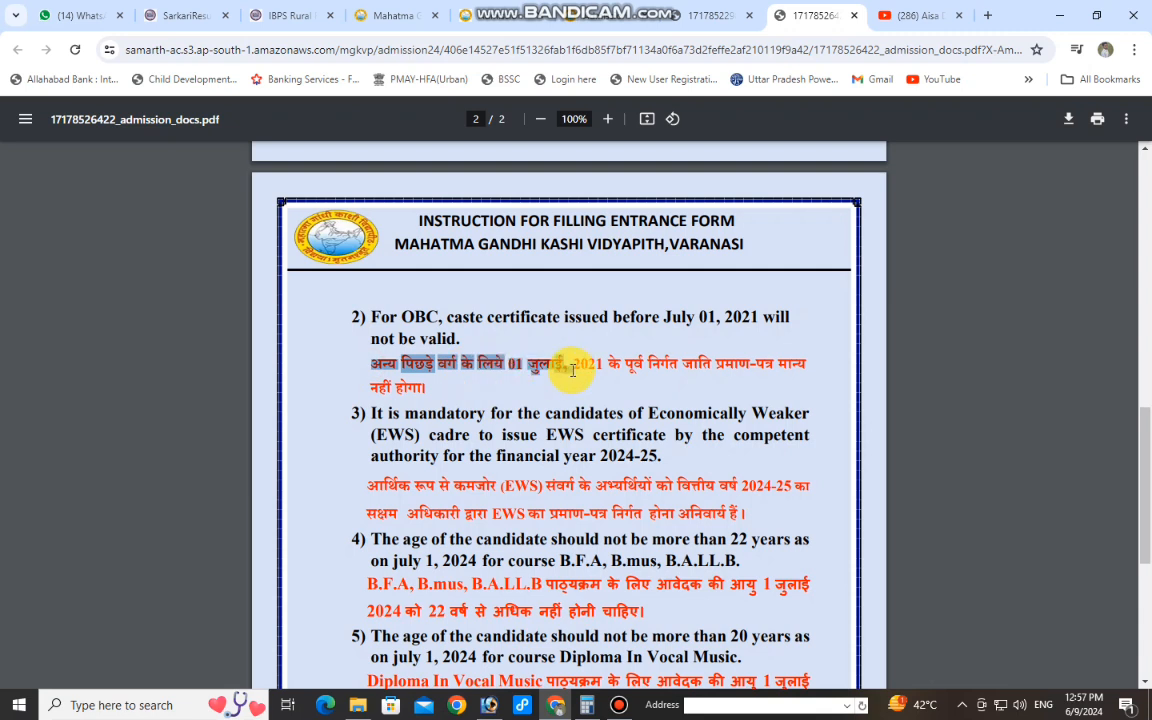
pyautogui.click(515, 388)
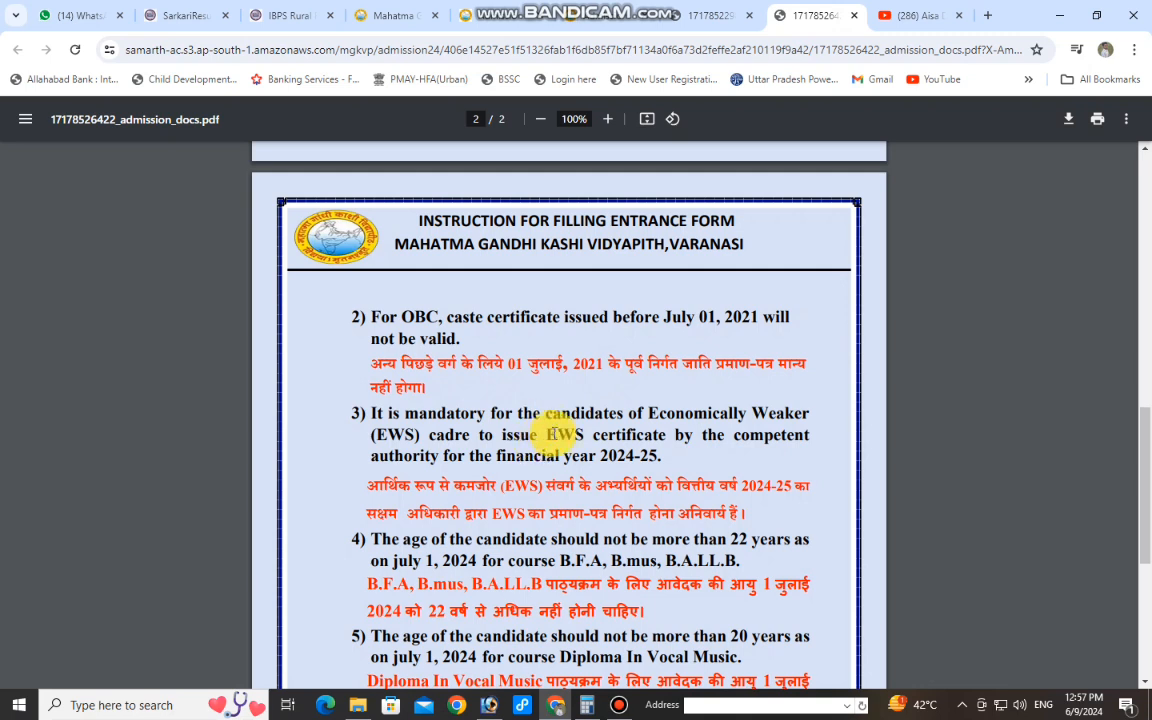
# Step: Read instruction 3 on the EWS certificate, highlighting its Hindi text
pyautogui.scroll(-2, 507, 425)
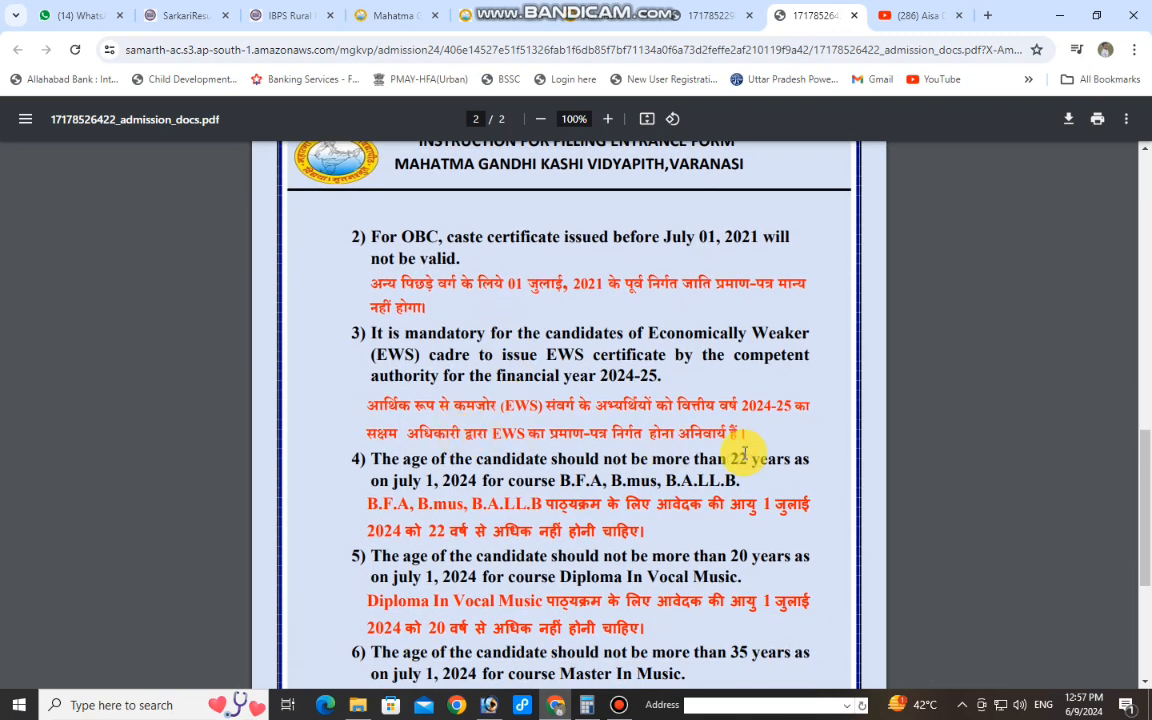
pyautogui.moveTo(756, 432); pyautogui.dragTo(309, 406)
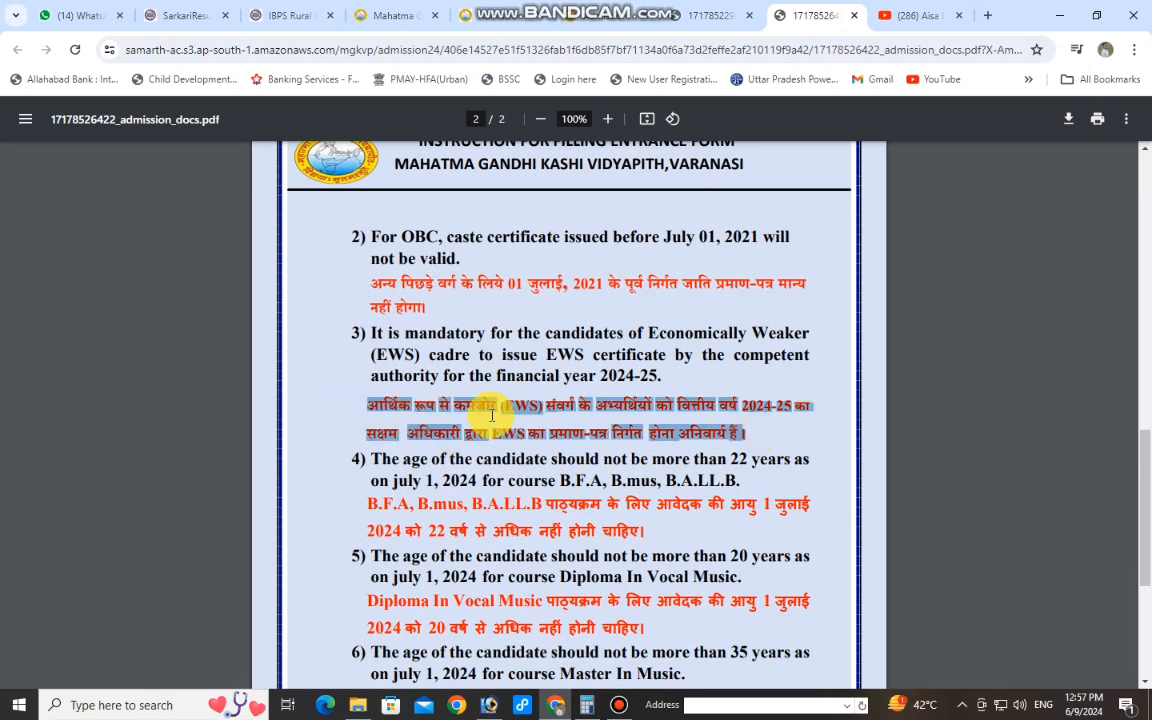
pyautogui.click(668, 411)
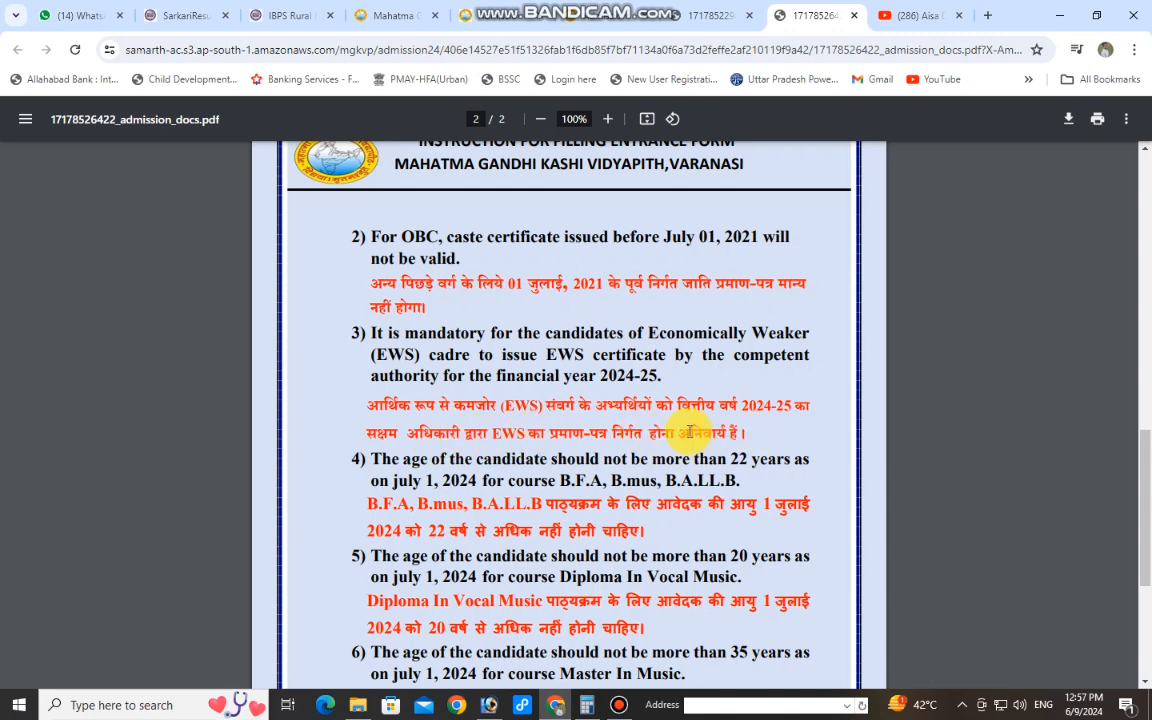
# Step: Read the course age limits in instructions 4 to 6, highlighting the Hindi text for B.F.A, B.mus, B.A.LL.B and Master In Music
pyautogui.scroll(-3, 697, 432)
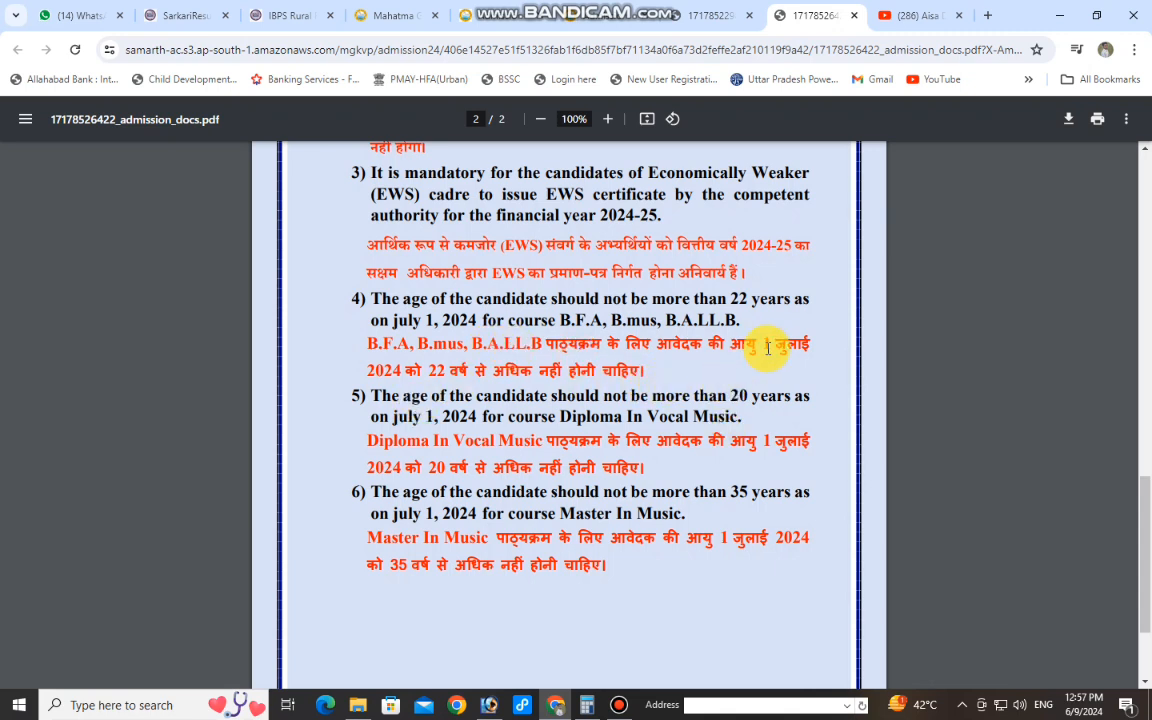
pyautogui.moveTo(643, 372); pyautogui.dragTo(370, 343)
pyautogui.click(692, 495)
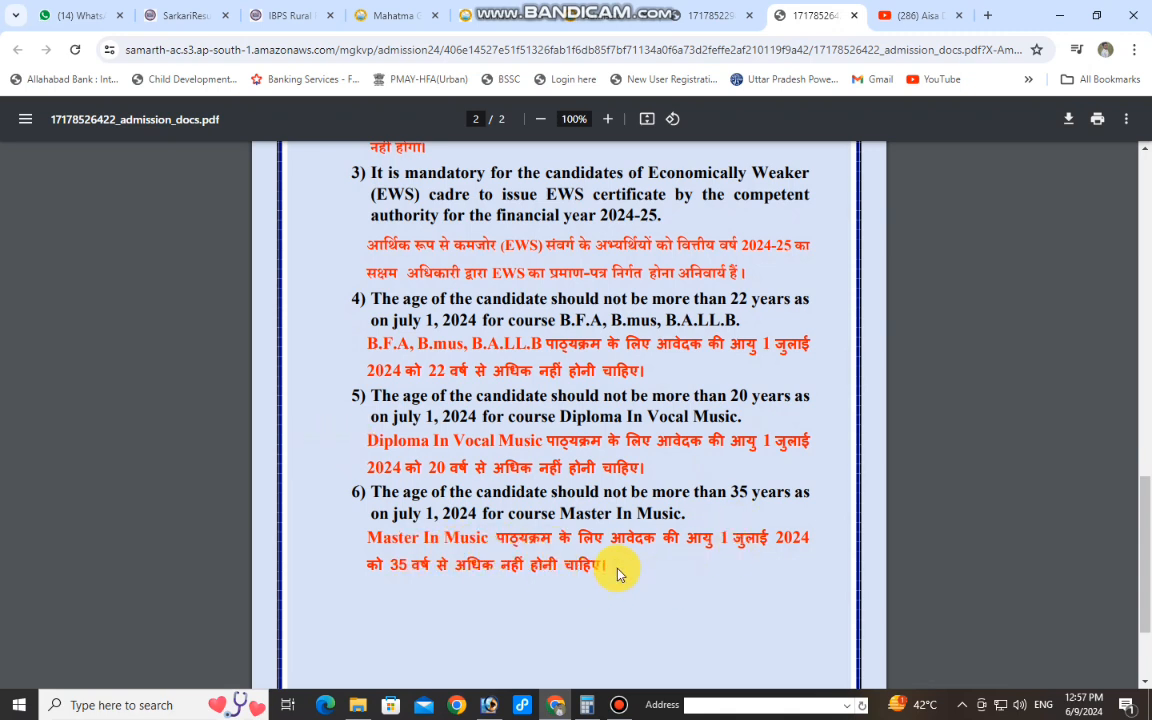
pyautogui.moveTo(617, 566); pyautogui.dragTo(387, 530)
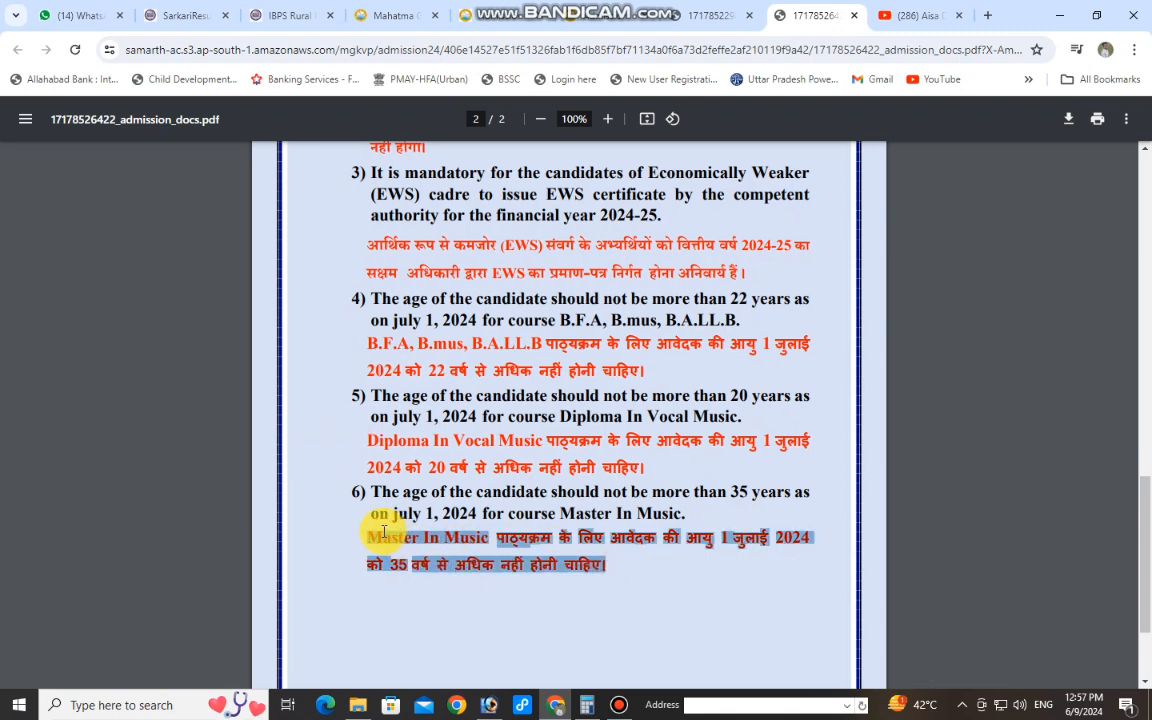
pyautogui.click(414, 575)
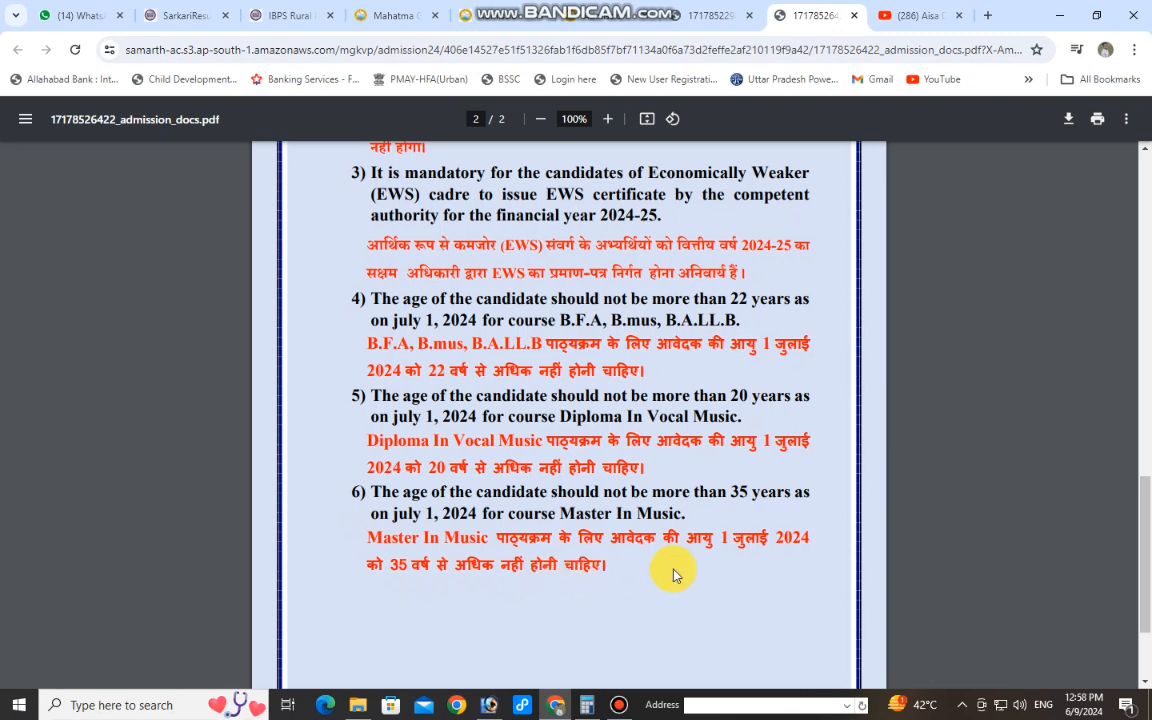
# Step: Look back over the entrance form instructions and the required document lists on page 1
pyautogui.scroll(-1, 671, 555)
pyautogui.scroll(2, 638, 553)
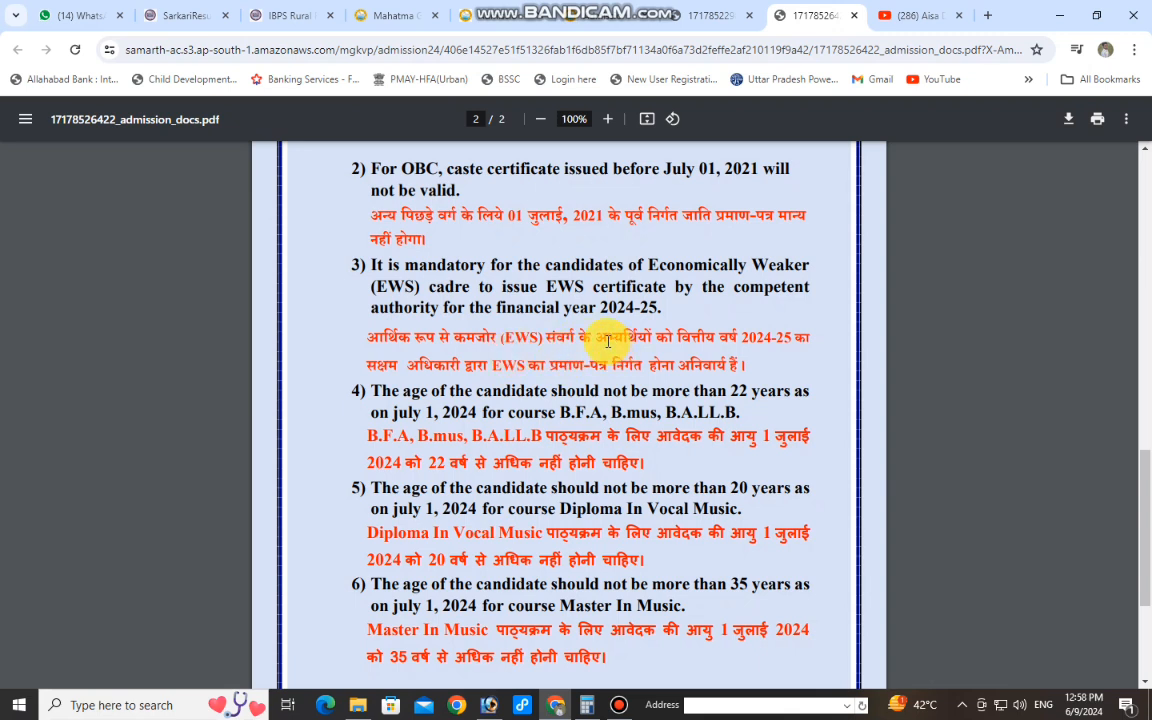
pyautogui.scroll(10, 583, 345)
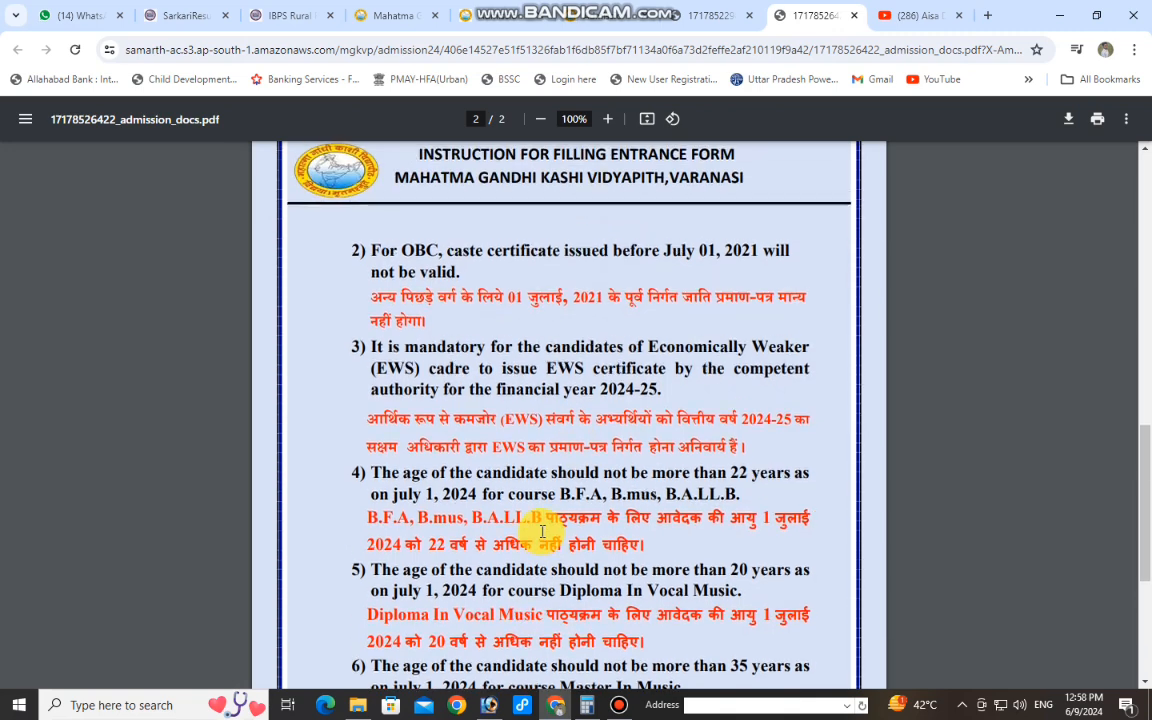
pyautogui.scroll(-3, 637, 441)
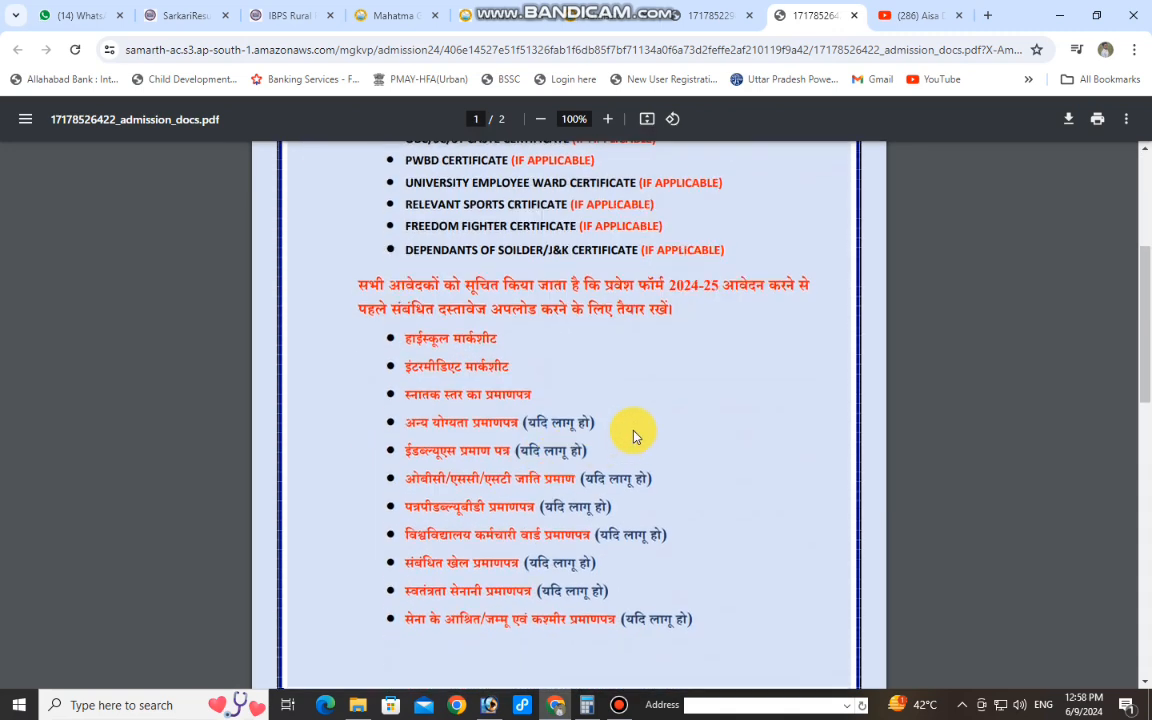
pyautogui.scroll(1, 553, 367)
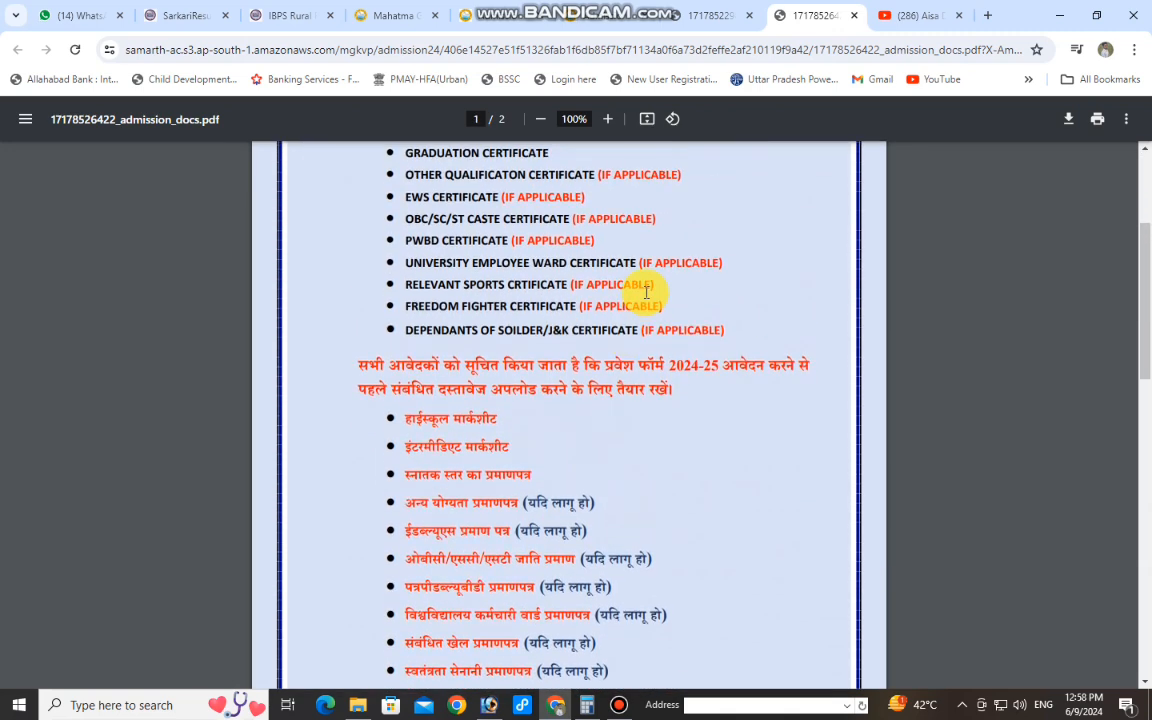
# Step: Switch to the university home page at mgkvp.ac.in and locate the Admission 2024-25 entry in the Student Zone
pyautogui.click(390, 15)
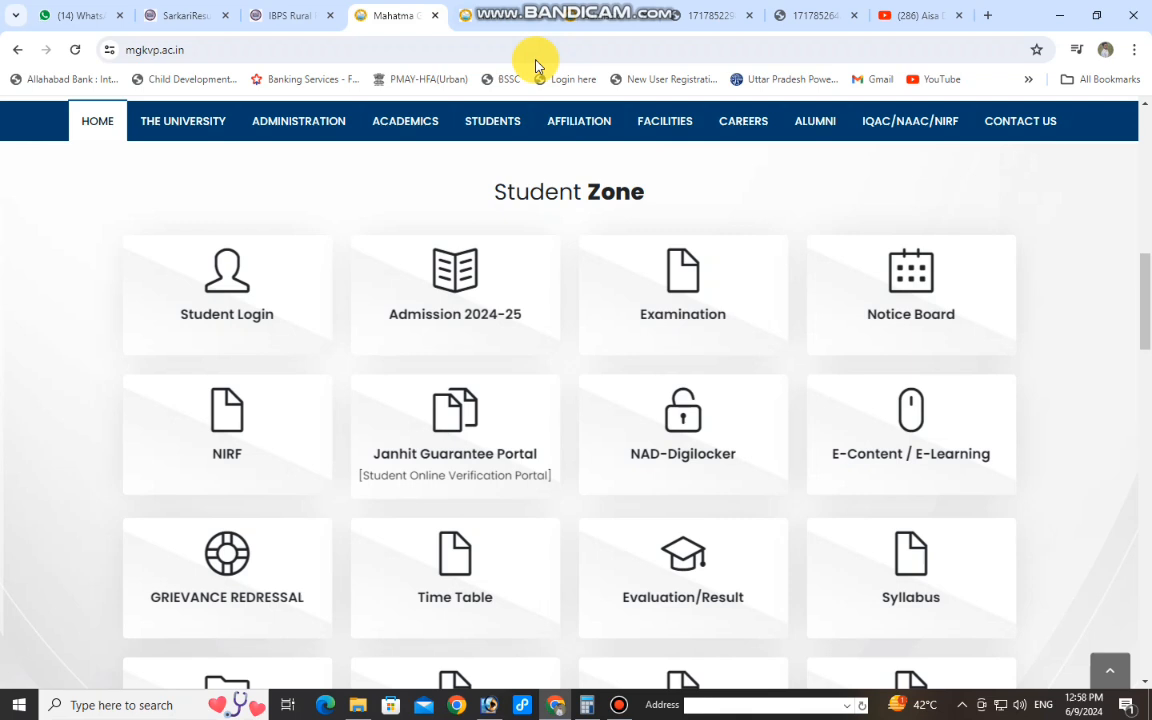
pyautogui.click(366, 42)
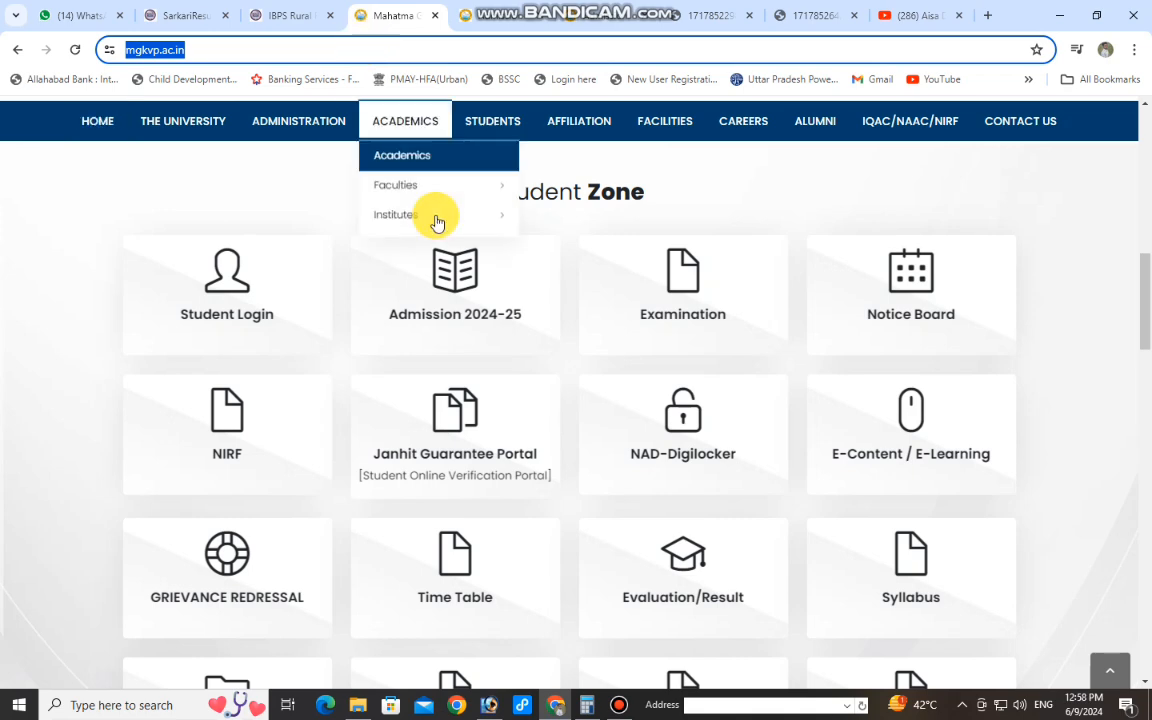
pyautogui.scroll(2, 390, 300)
pyautogui.scroll(7, 392, 305)
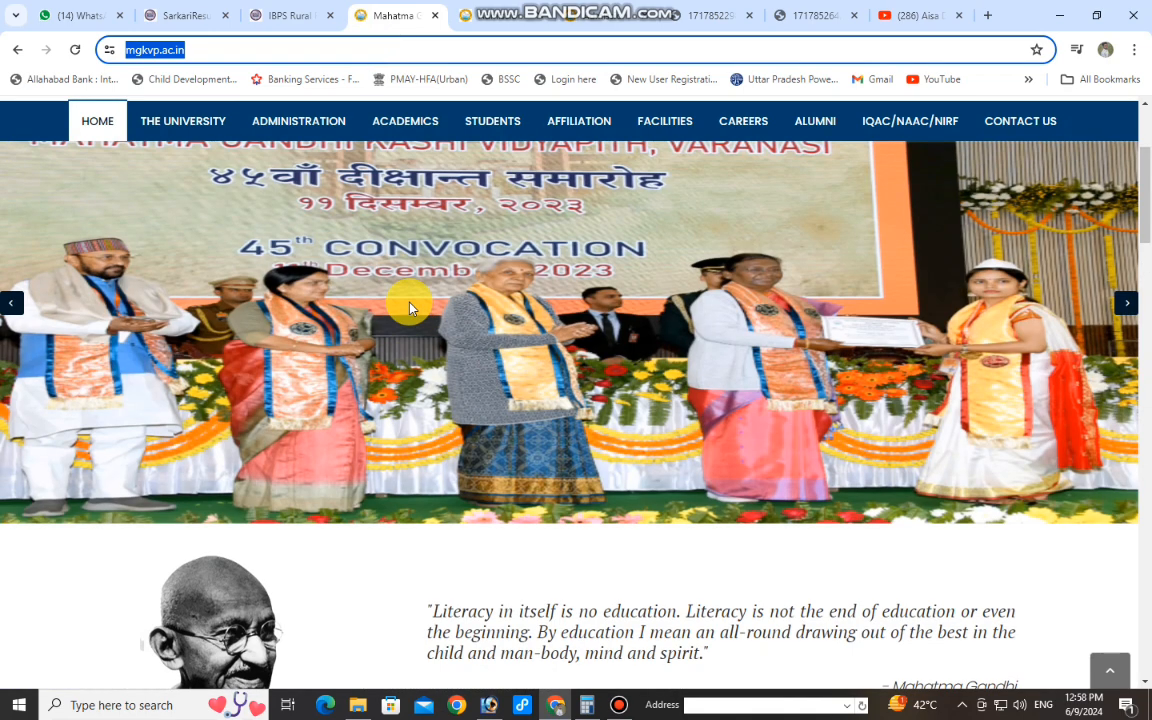
pyautogui.moveTo(347, 280)
pyautogui.scroll(-2, 405, 252)
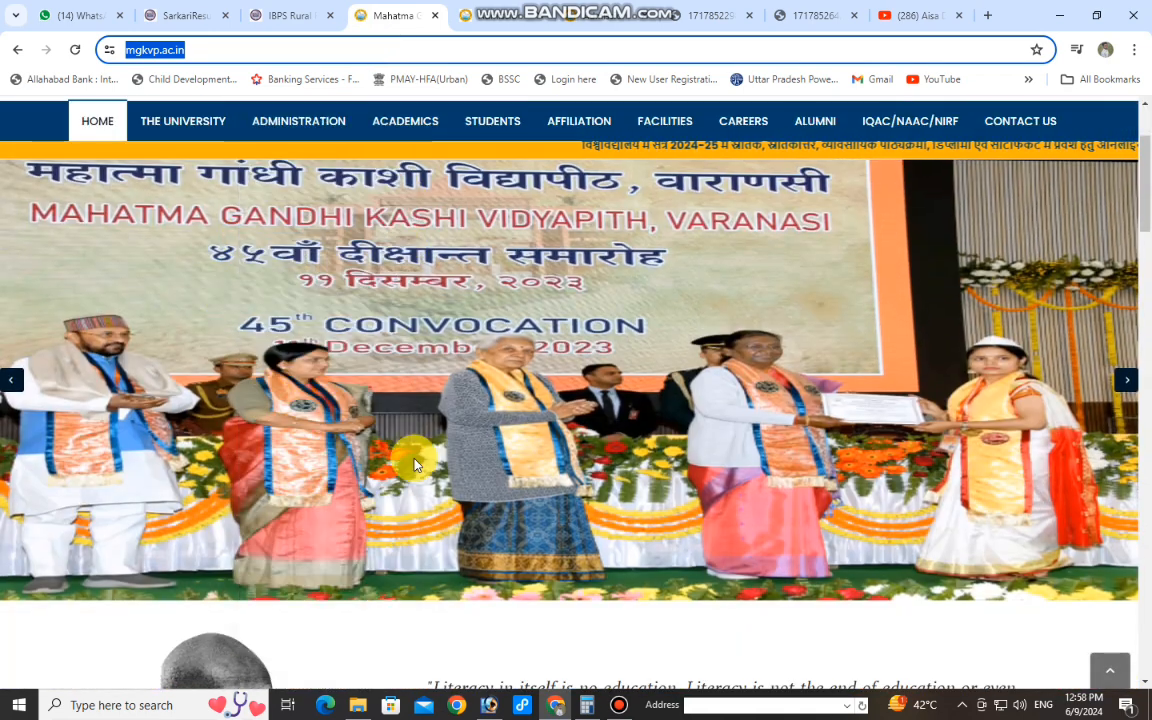
pyautogui.scroll(-5, 301, 432)
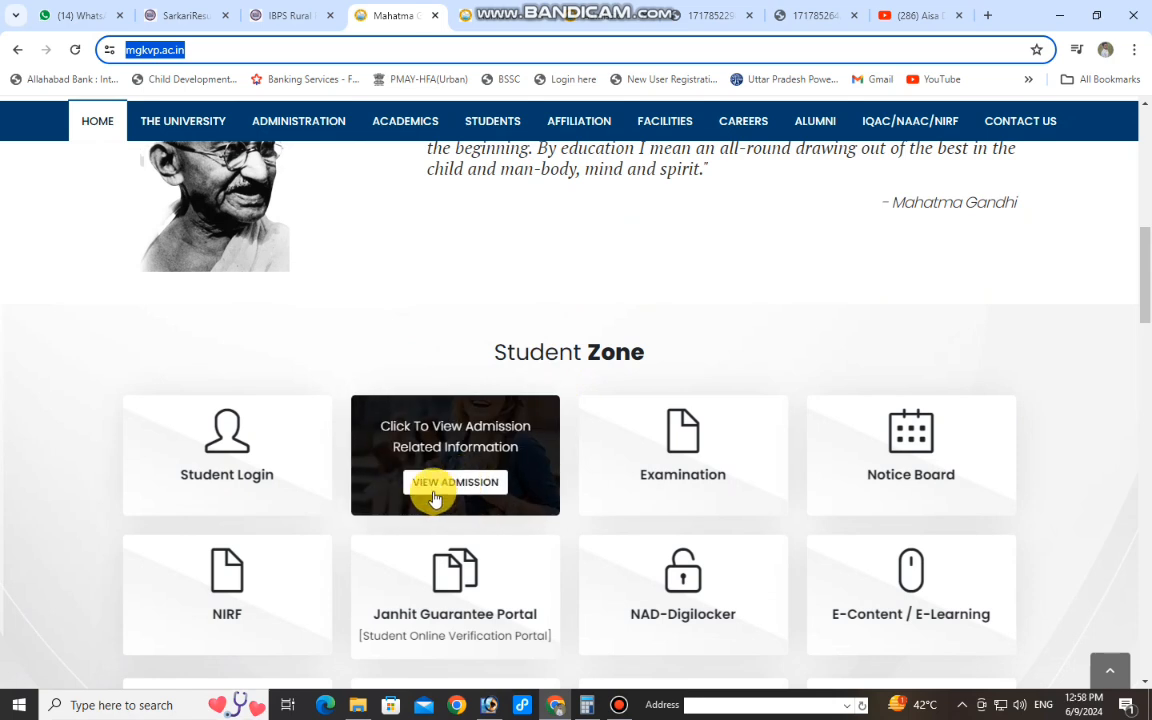
pyautogui.moveTo(476, 501)
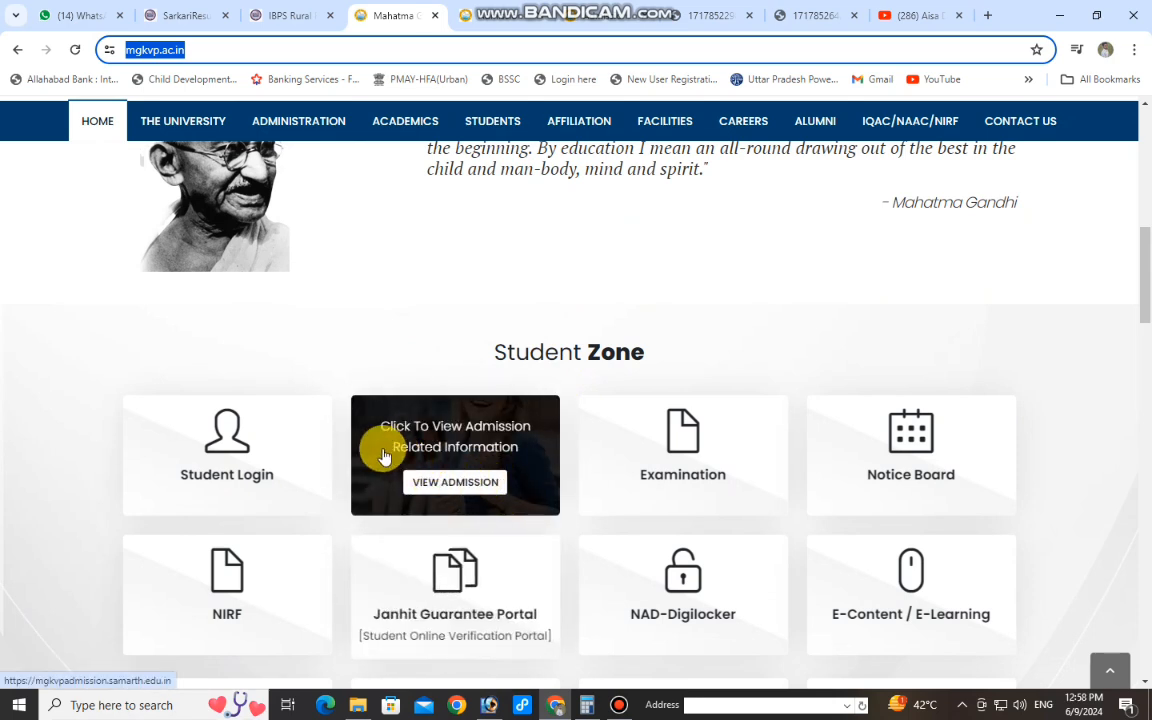
# Step: Open the Programme Schedule on the admission portal and review the programmes and dates on its first page
pyautogui.click(513, 12)
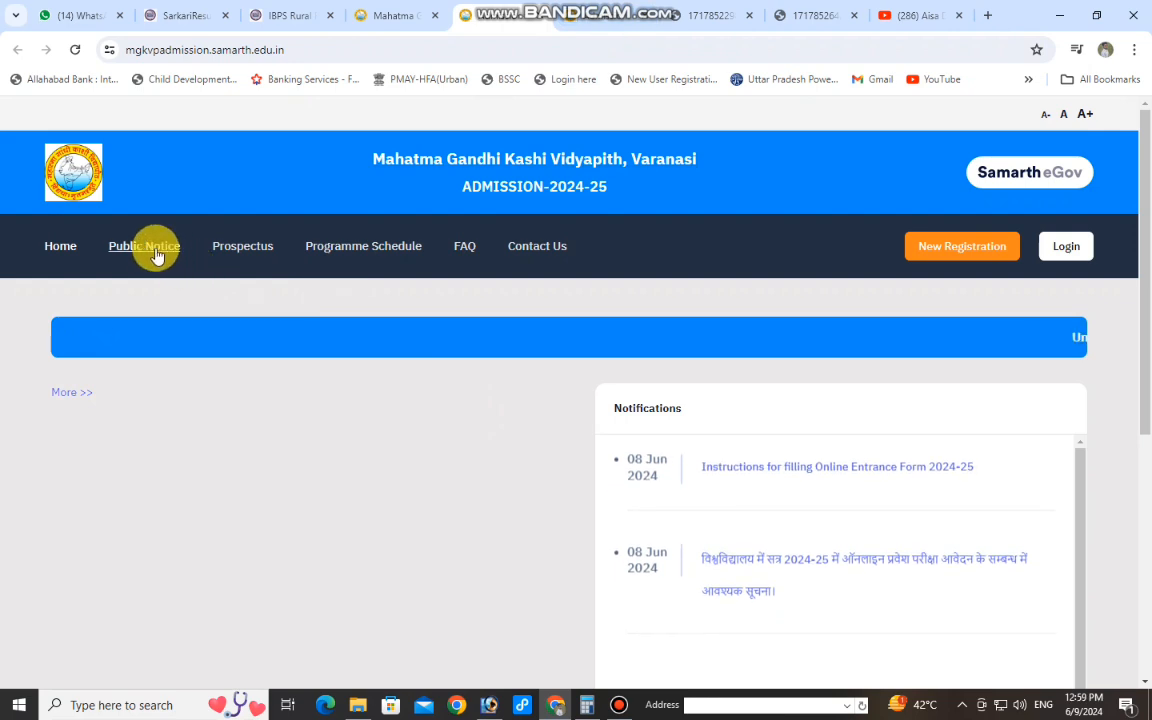
pyautogui.click(350, 262)
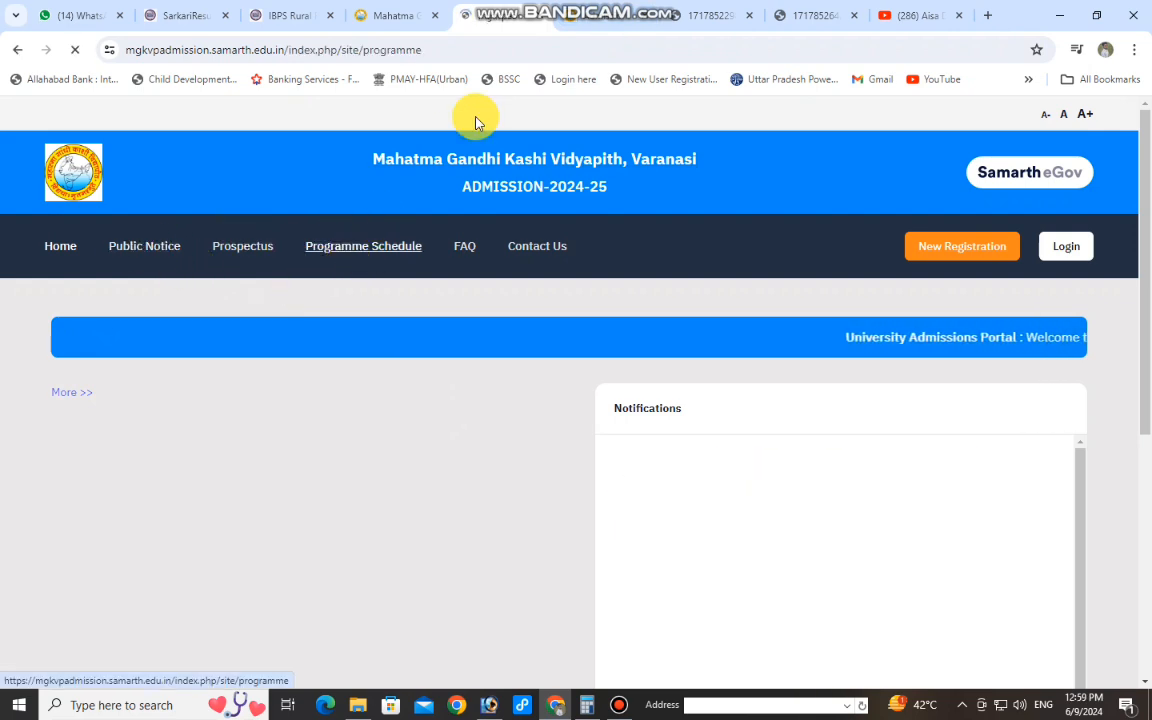
pyautogui.scroll(-3, 355, 368)
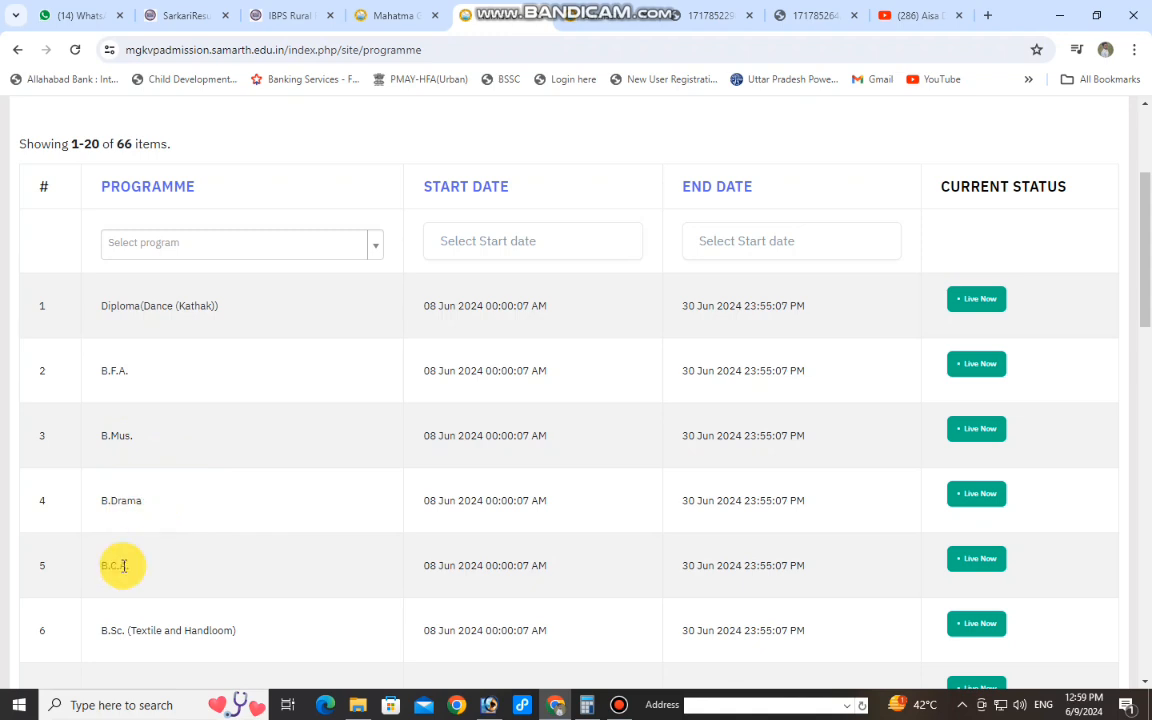
pyautogui.scroll(-3, 180, 560)
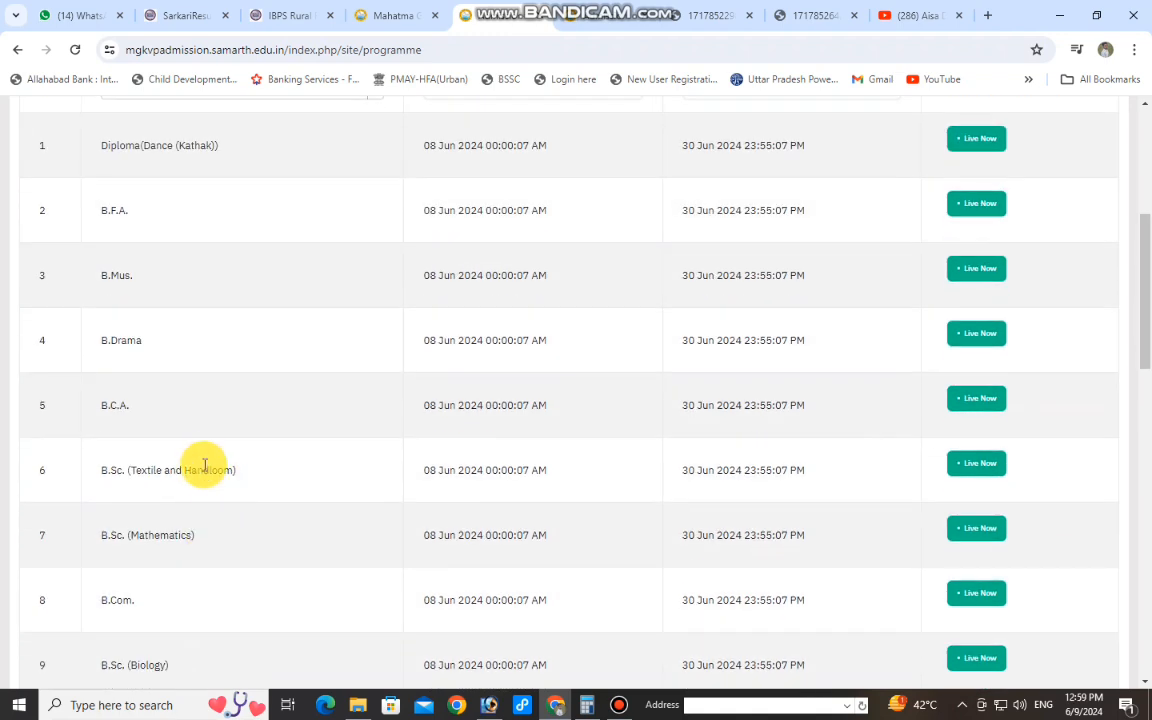
pyautogui.scroll(-4, 203, 300)
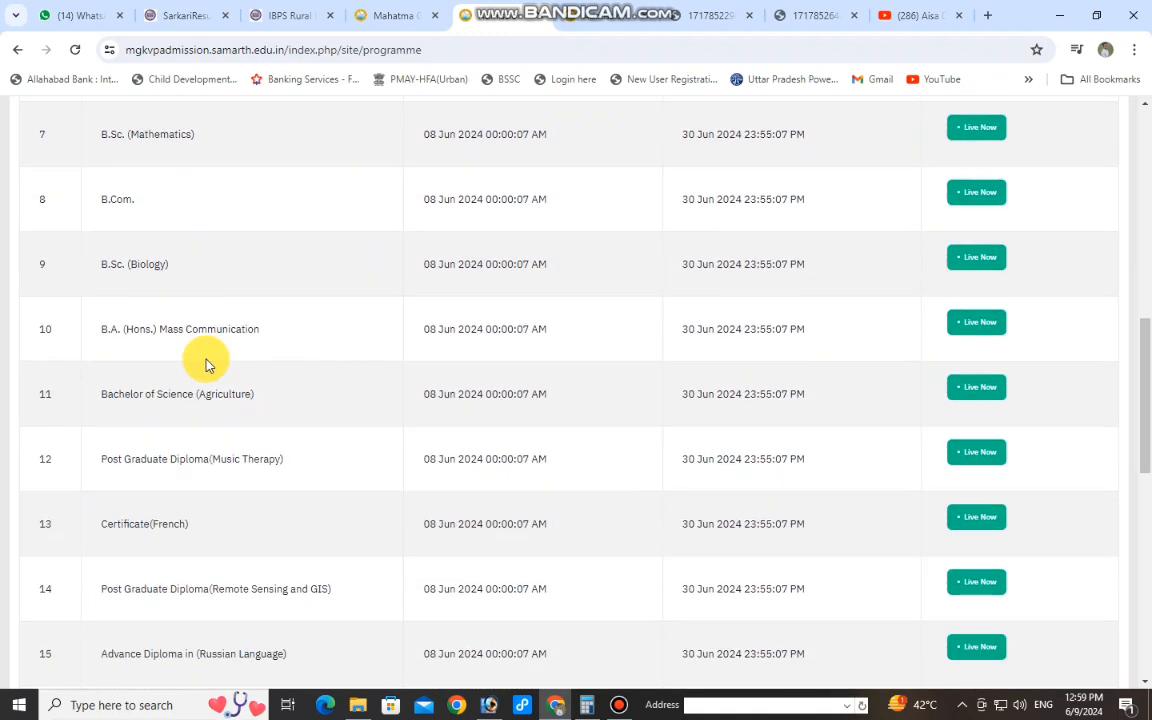
pyautogui.scroll(-5, 230, 350)
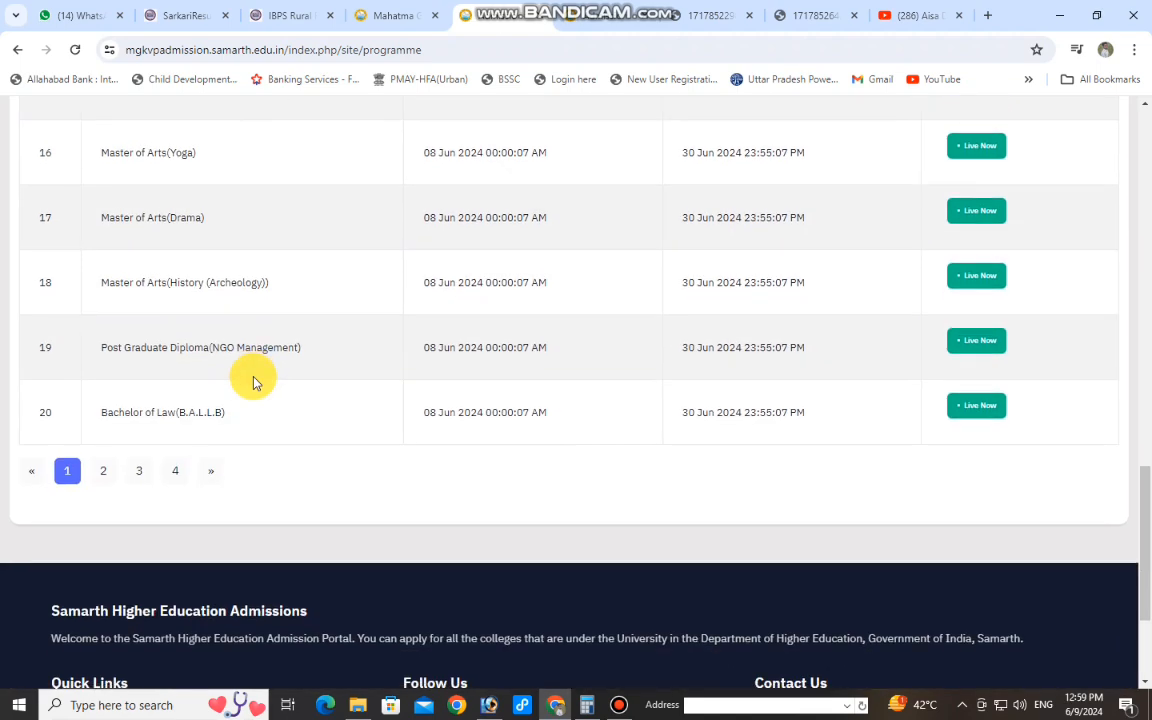
# Step: Review the programmes and application dates on page 2 of the Programme Live Schedules
pyautogui.click(106, 400)
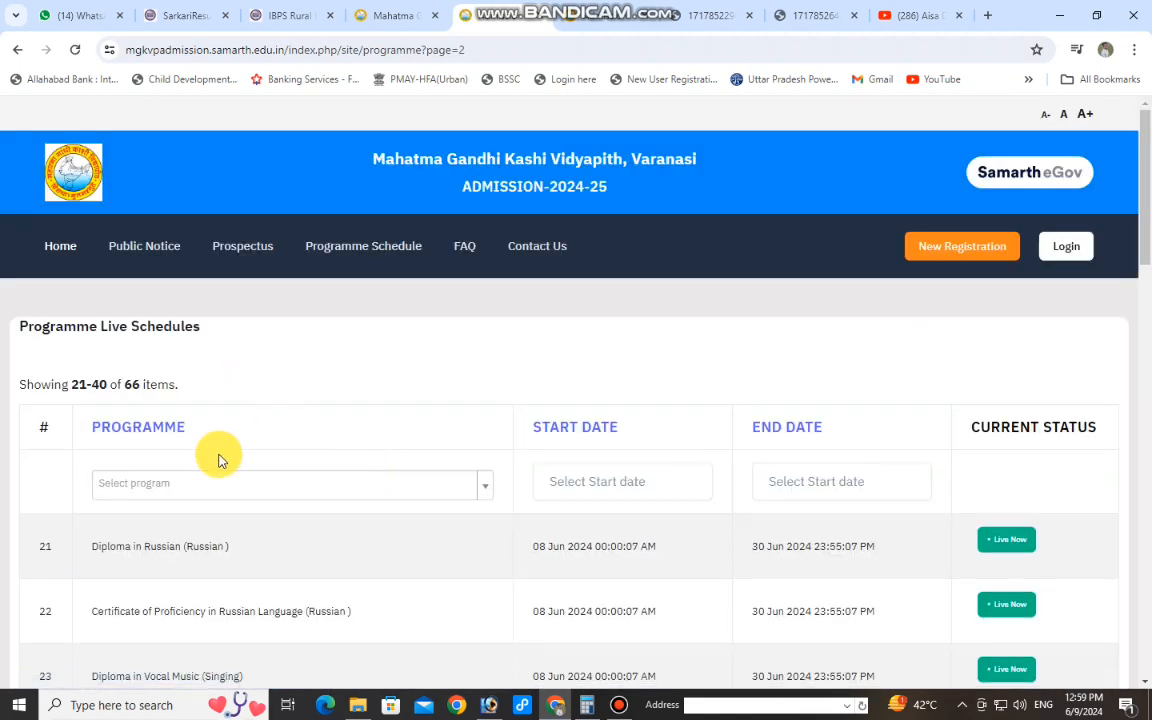
pyautogui.scroll(-4, 190, 420)
pyautogui.scroll(-6, 190, 412)
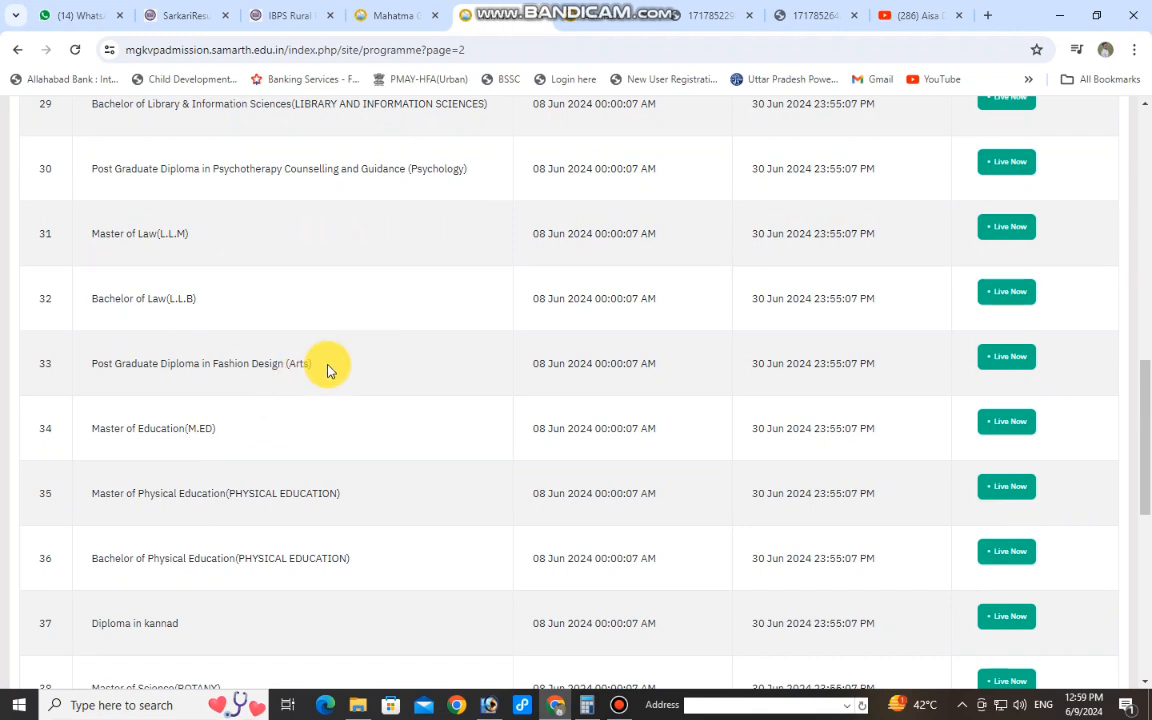
pyautogui.scroll(8, 751, 381)
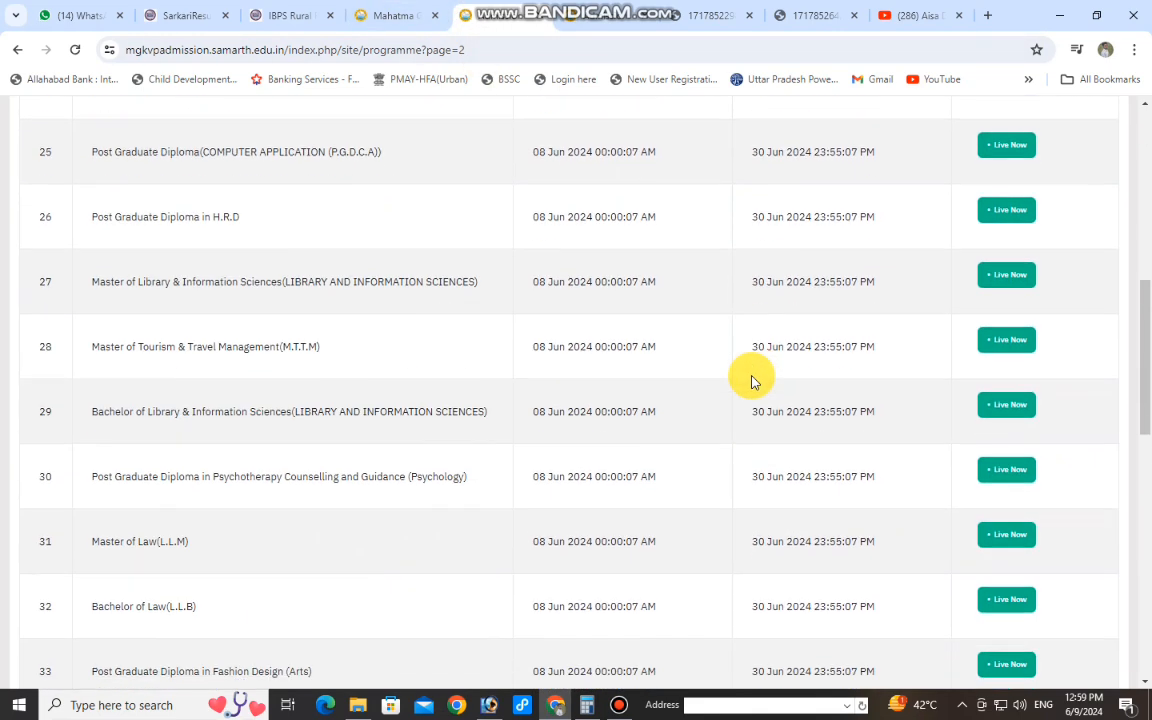
pyautogui.scroll(2, 751, 381)
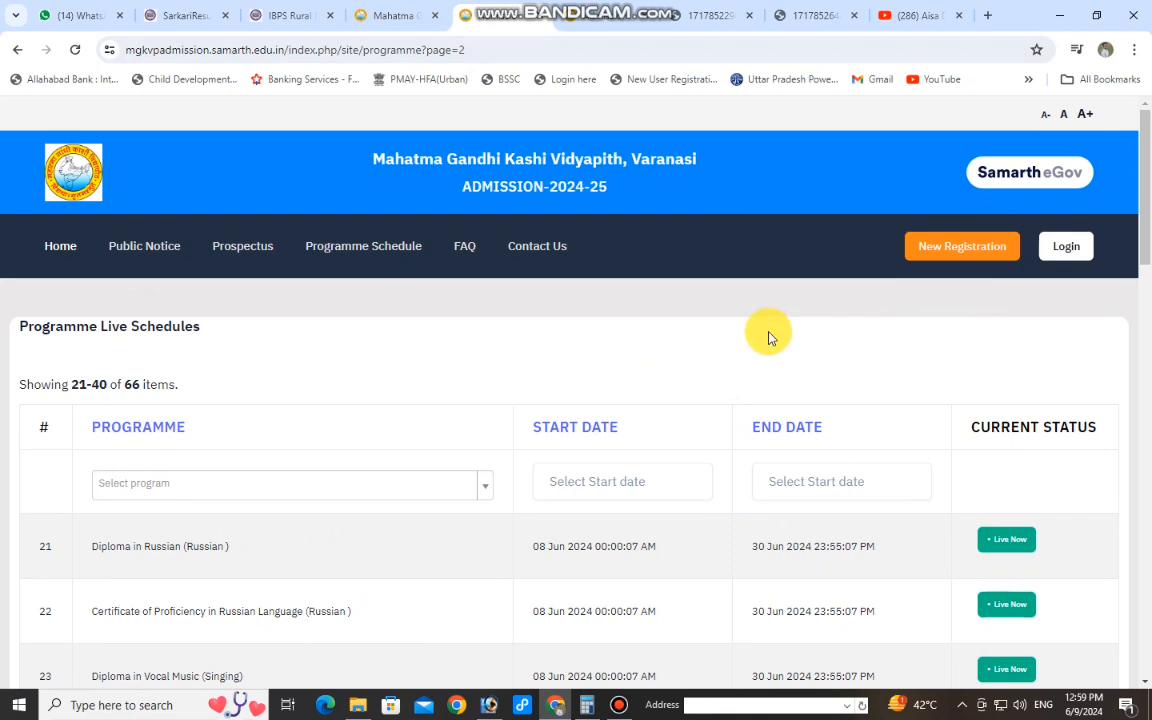
# Step: Open the new registration form and go through its applicant full name and date of birth fields
pyautogui.click(950, 252)
pyautogui.scroll(-2, 761, 288)
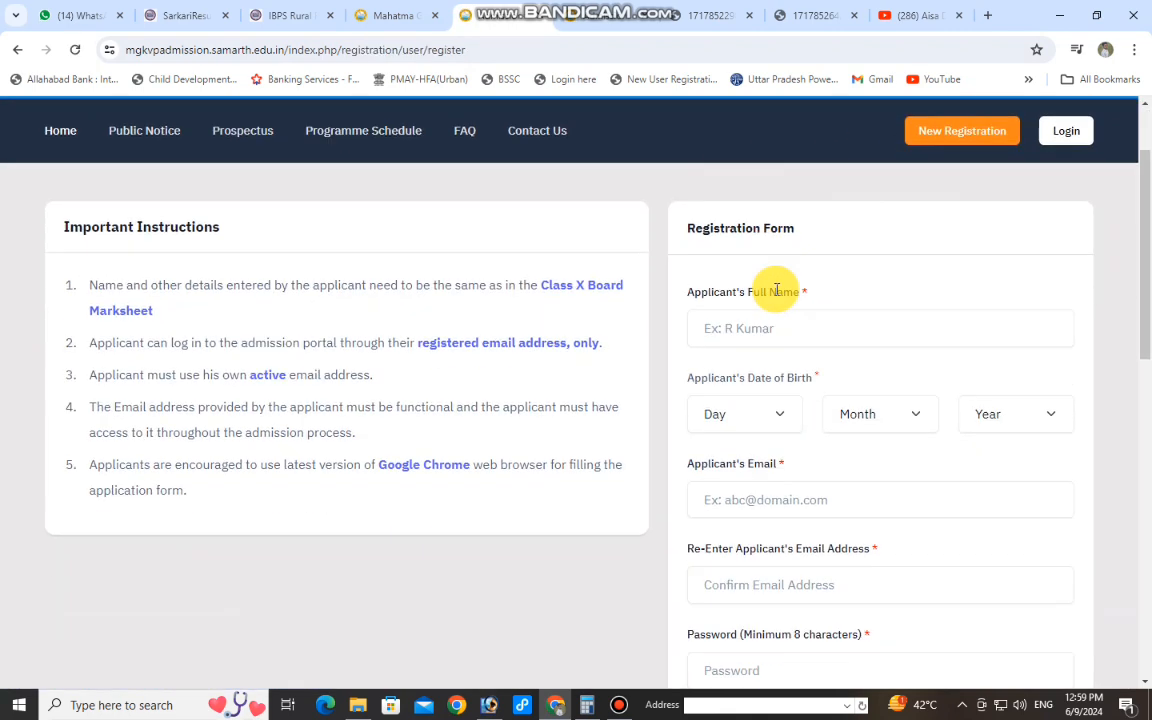
pyautogui.click(746, 295)
pyautogui.scroll(-2, 792, 257)
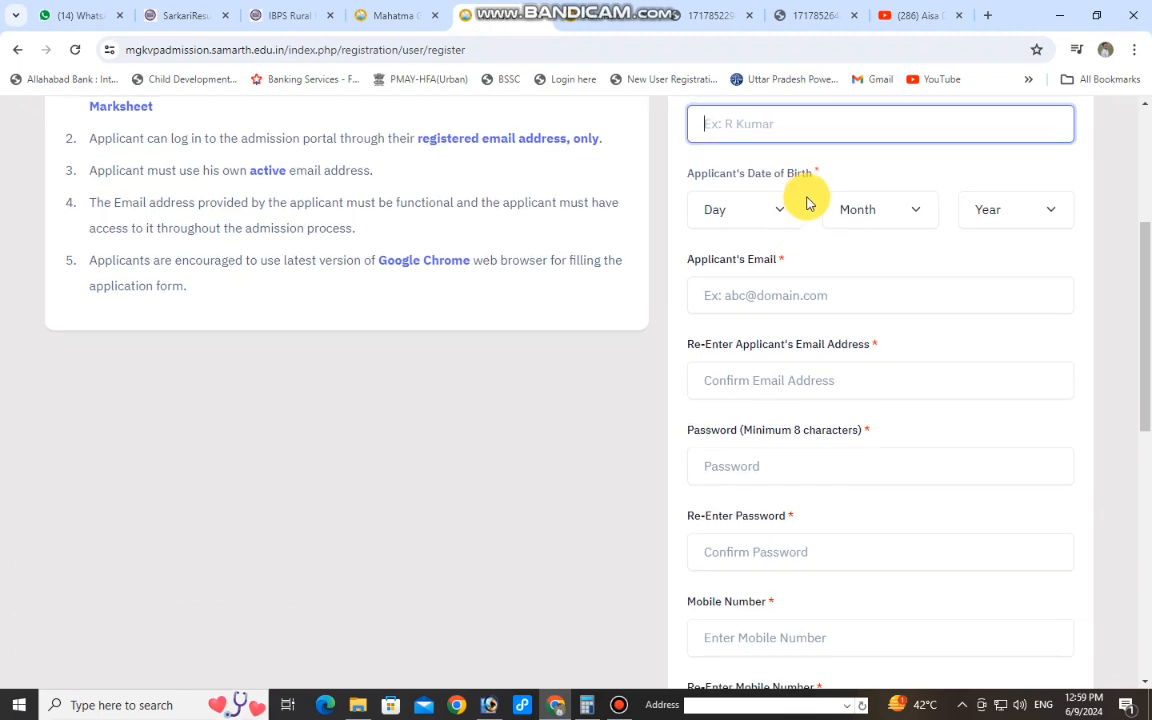
pyautogui.scroll(2, 805, 198)
pyautogui.click(781, 274)
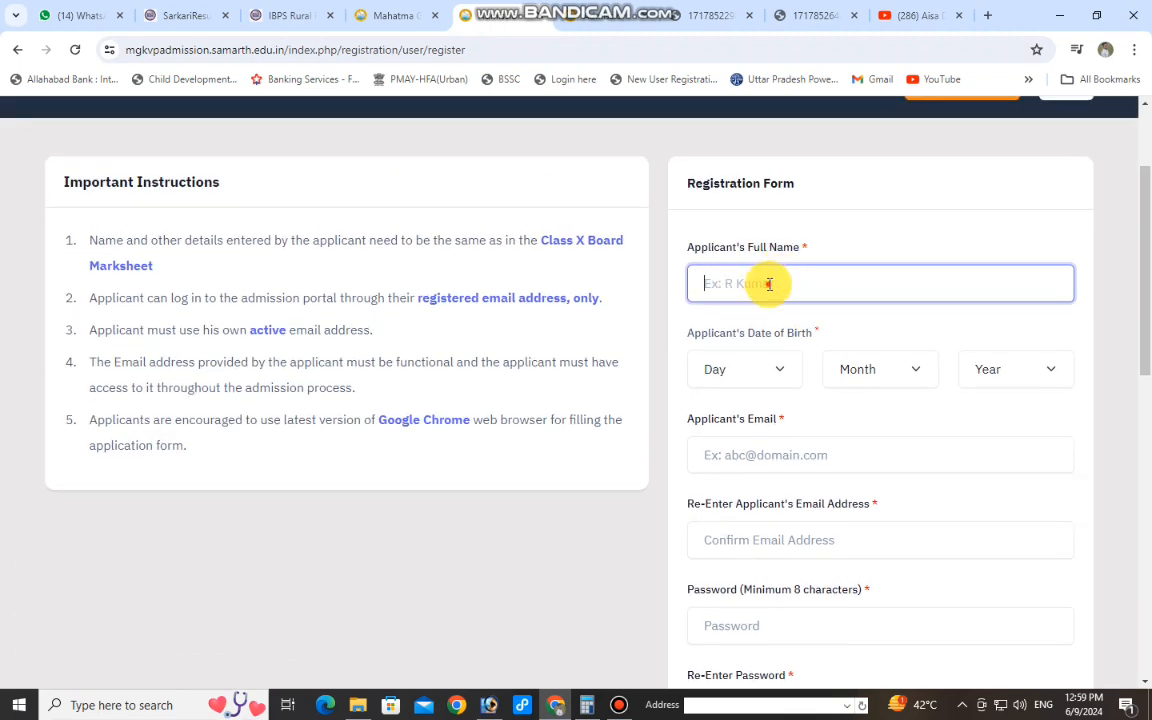
pyautogui.scroll(-1, 769, 284)
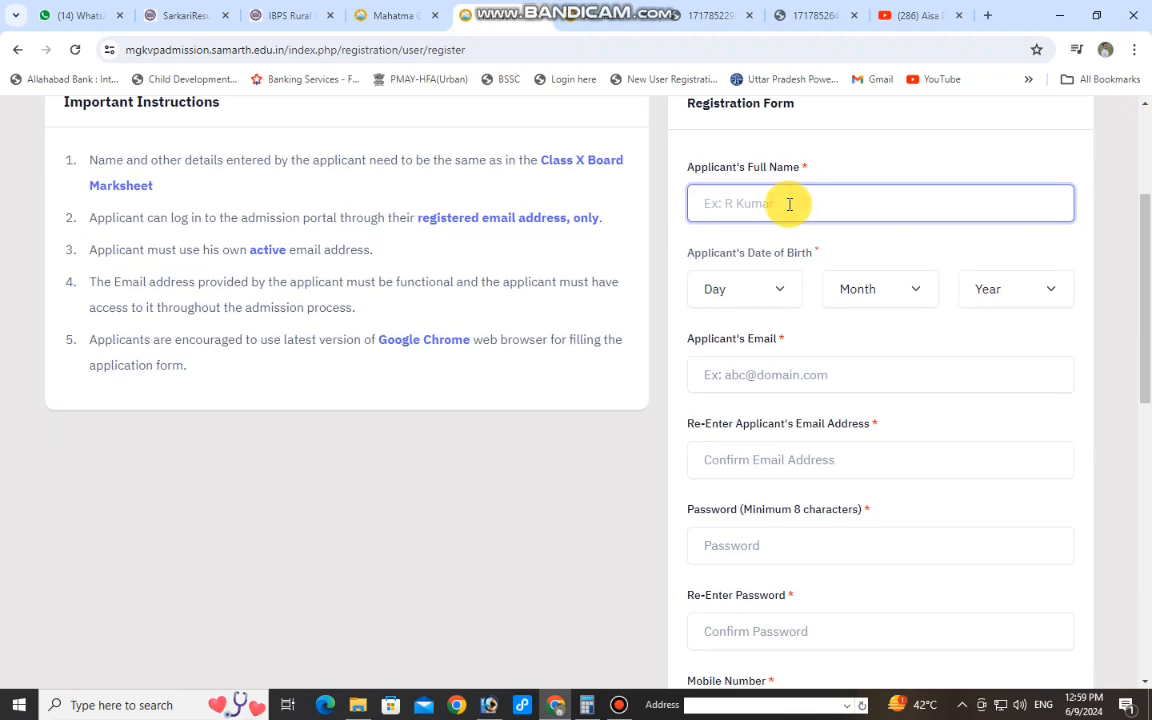
pyautogui.click(742, 289)
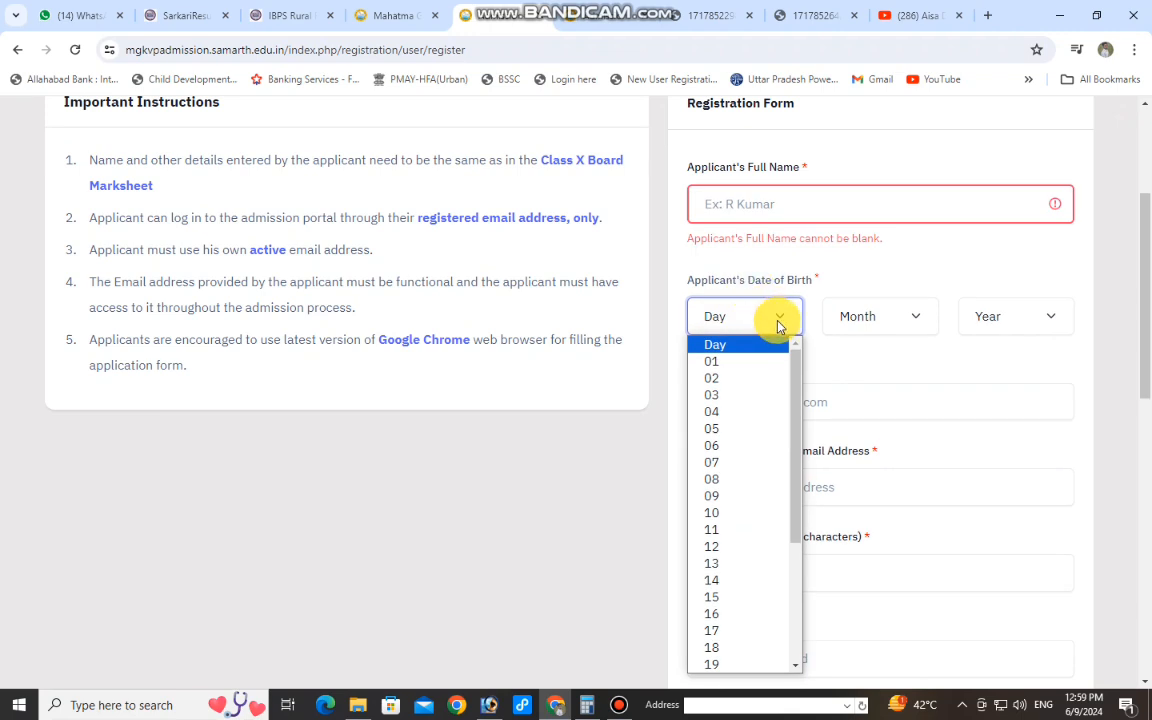
pyautogui.click(779, 322)
pyautogui.scroll(-1, 865, 268)
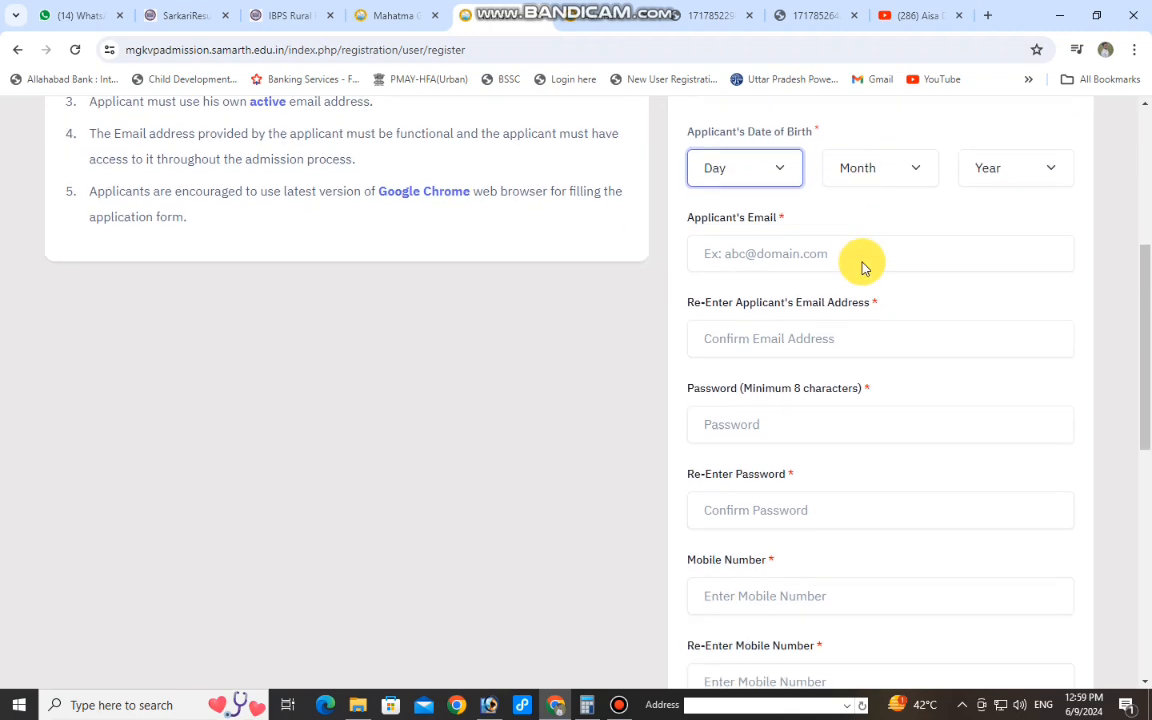
# Step: Examine the email, email confirmation, password and password confirmation fields of the registration form
pyautogui.click(753, 244)
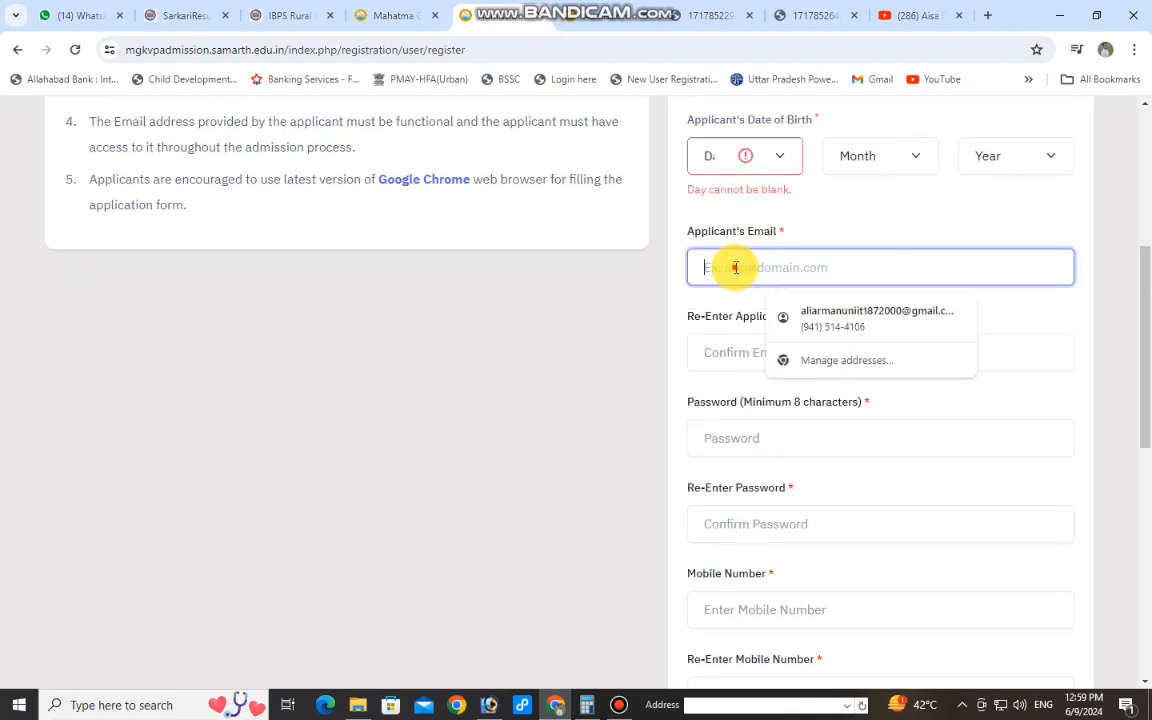
pyautogui.click(735, 353)
pyautogui.click(748, 382)
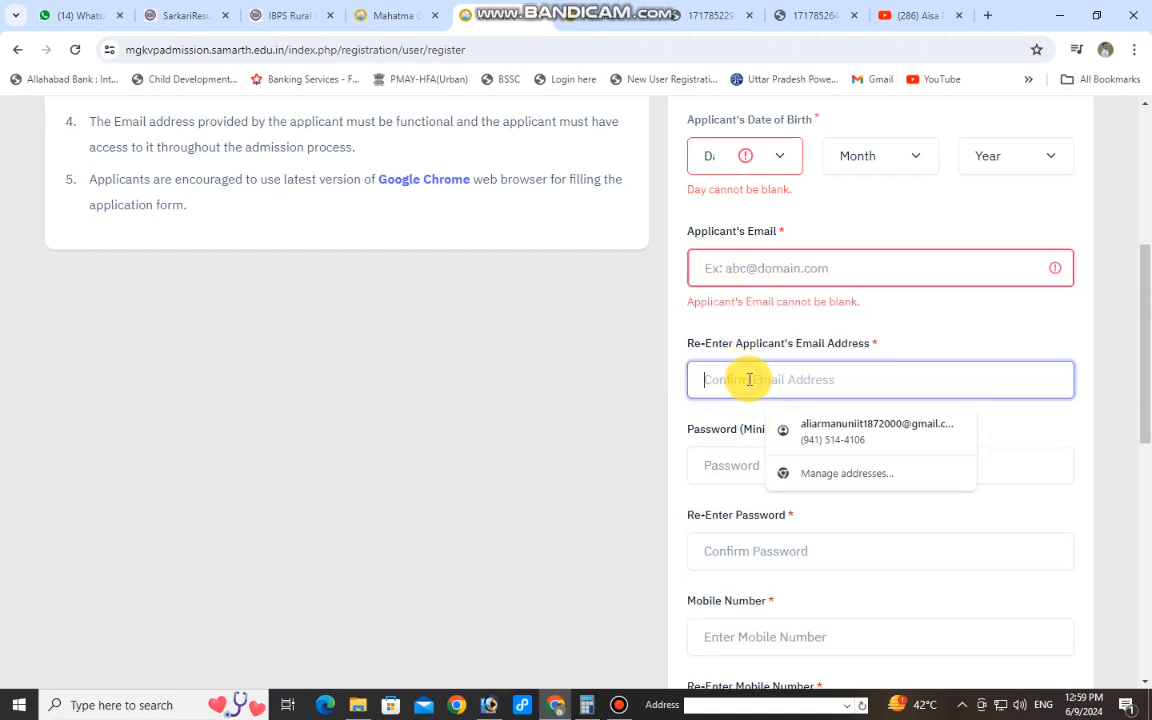
pyautogui.scroll(-1, 767, 380)
pyautogui.click(753, 305)
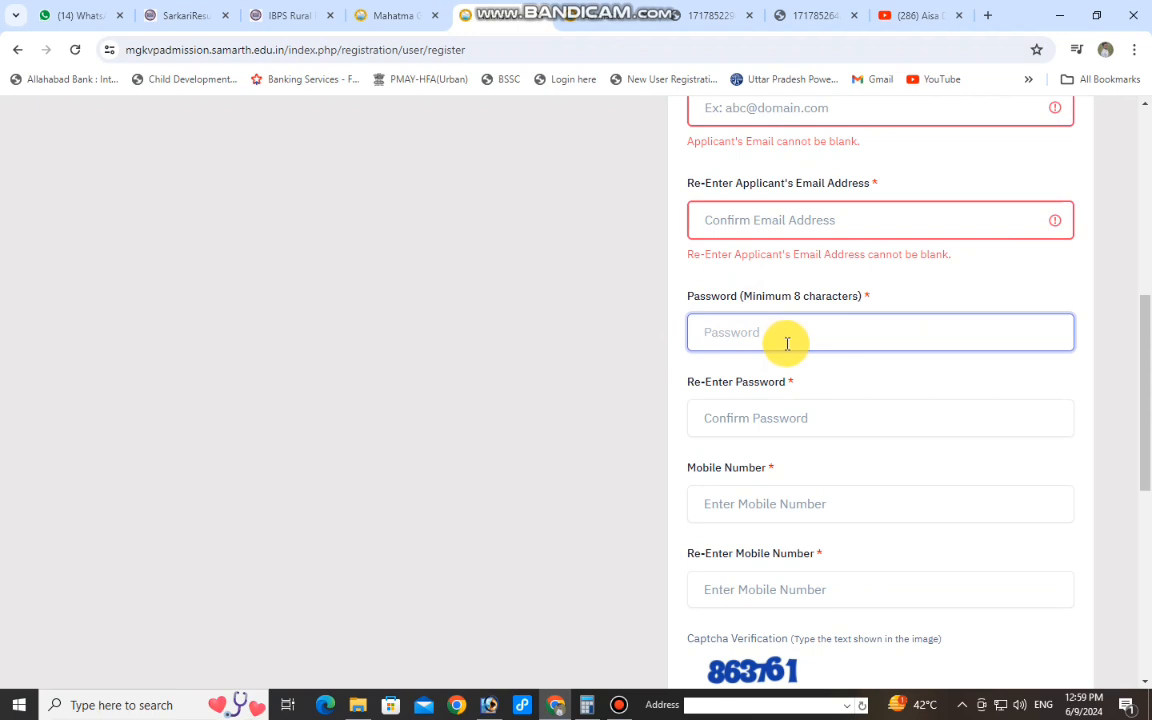
pyautogui.scroll(-1, 795, 338)
pyautogui.click(725, 345)
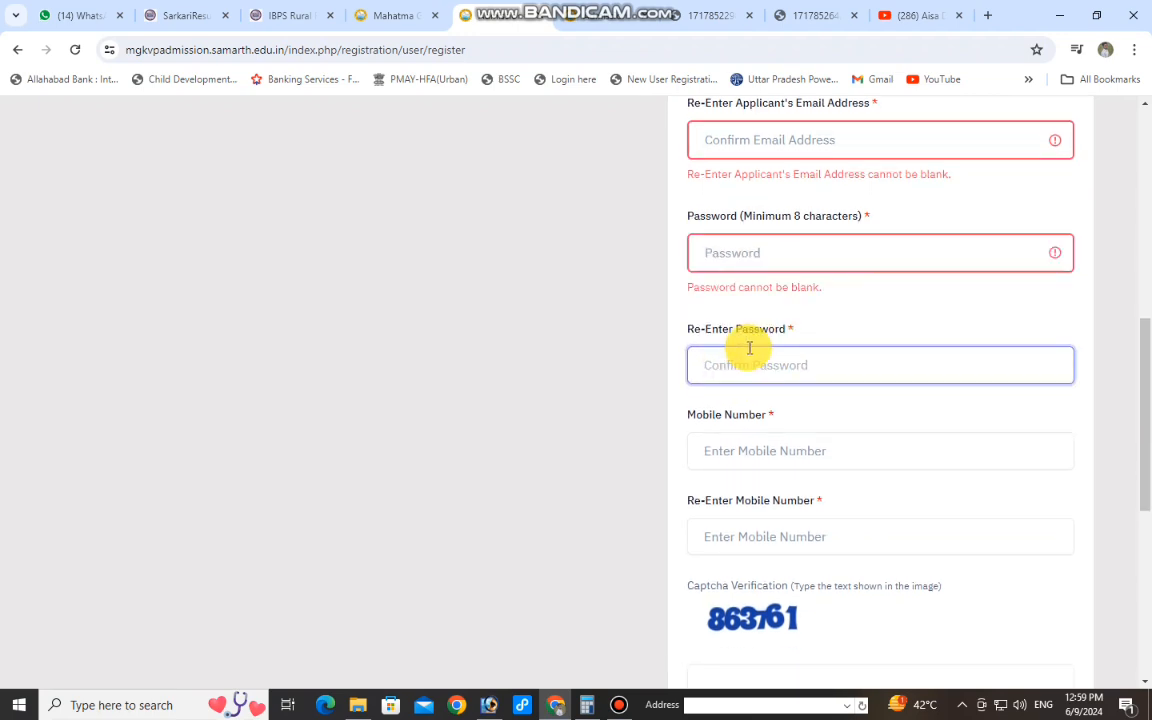
pyautogui.click(748, 258)
pyautogui.click(730, 372)
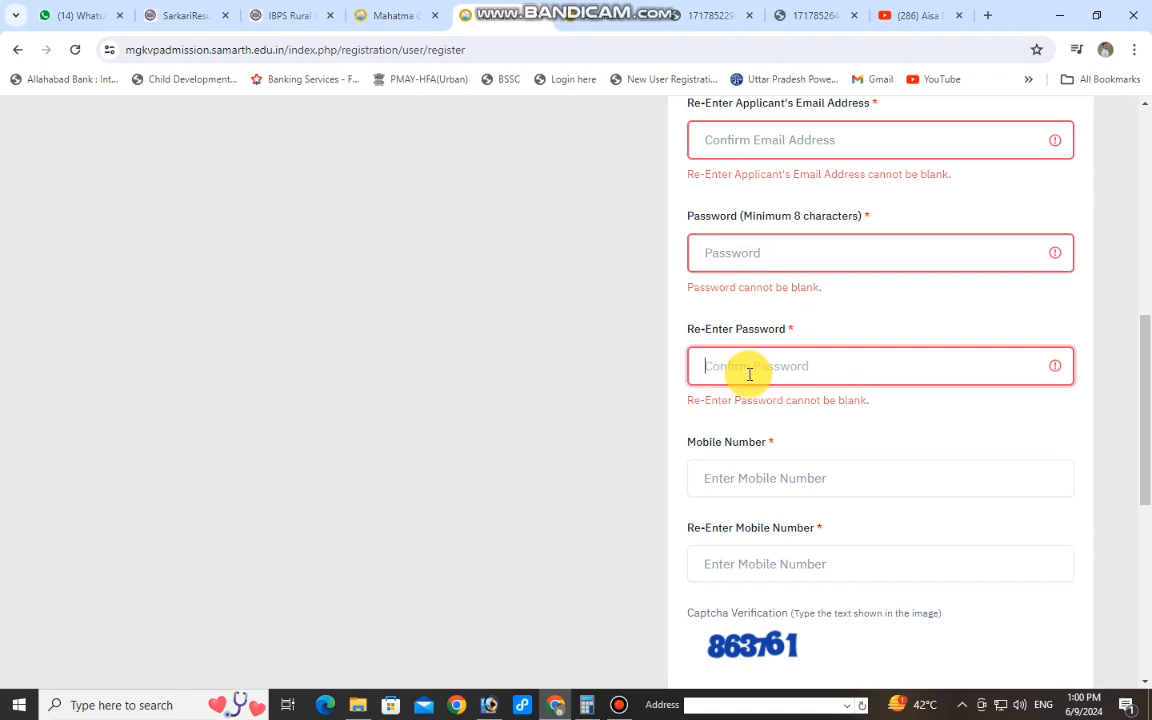
# Step: Go through the mobile number, mobile number confirmation and captcha fields at the end of the registration form
pyautogui.scroll(-2, 745, 374)
pyautogui.click(733, 321)
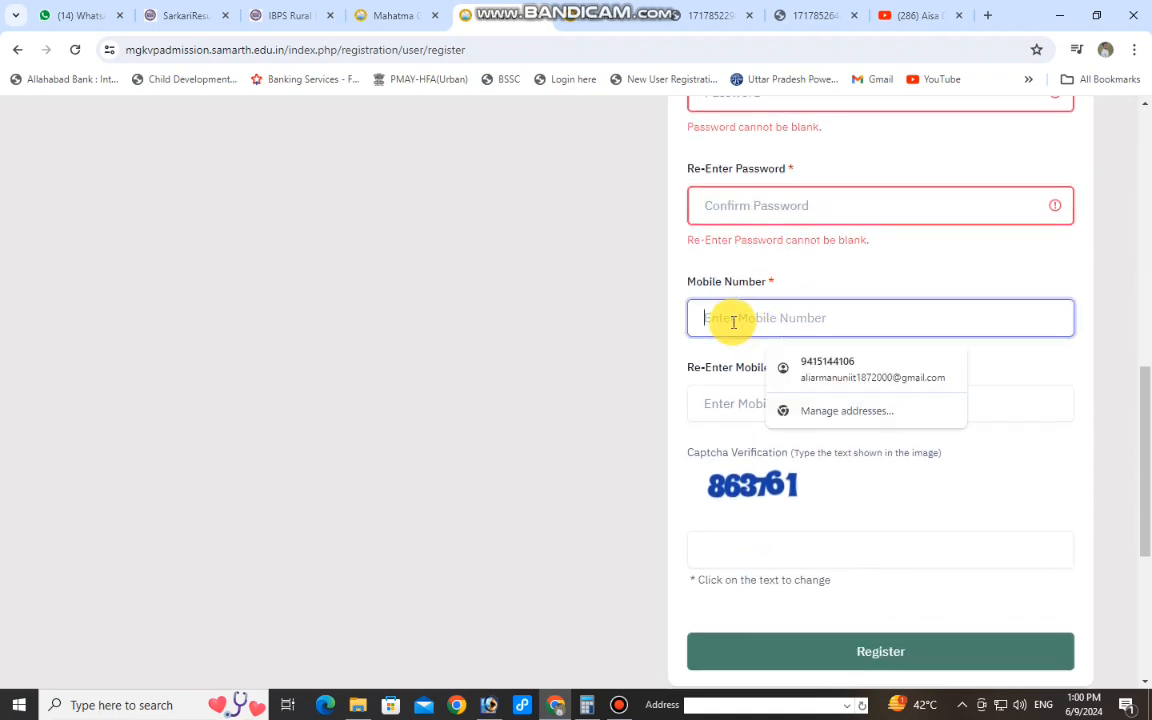
pyautogui.click(724, 400)
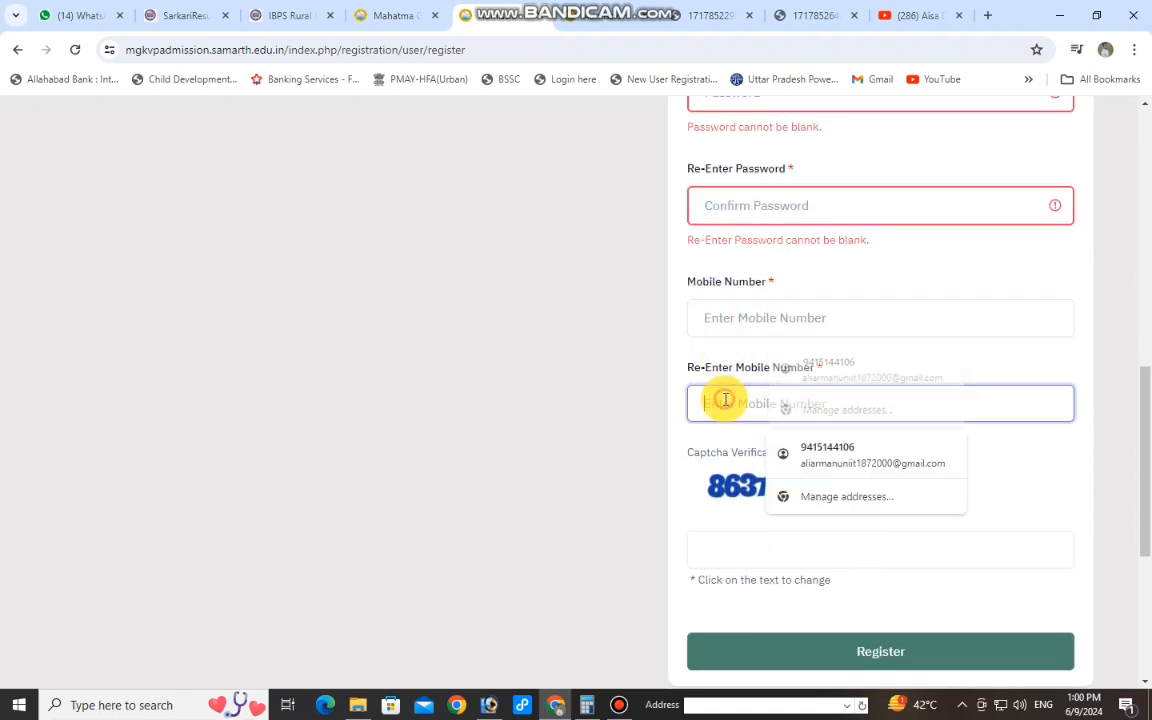
pyautogui.scroll(-2, 746, 435)
pyautogui.click(759, 411)
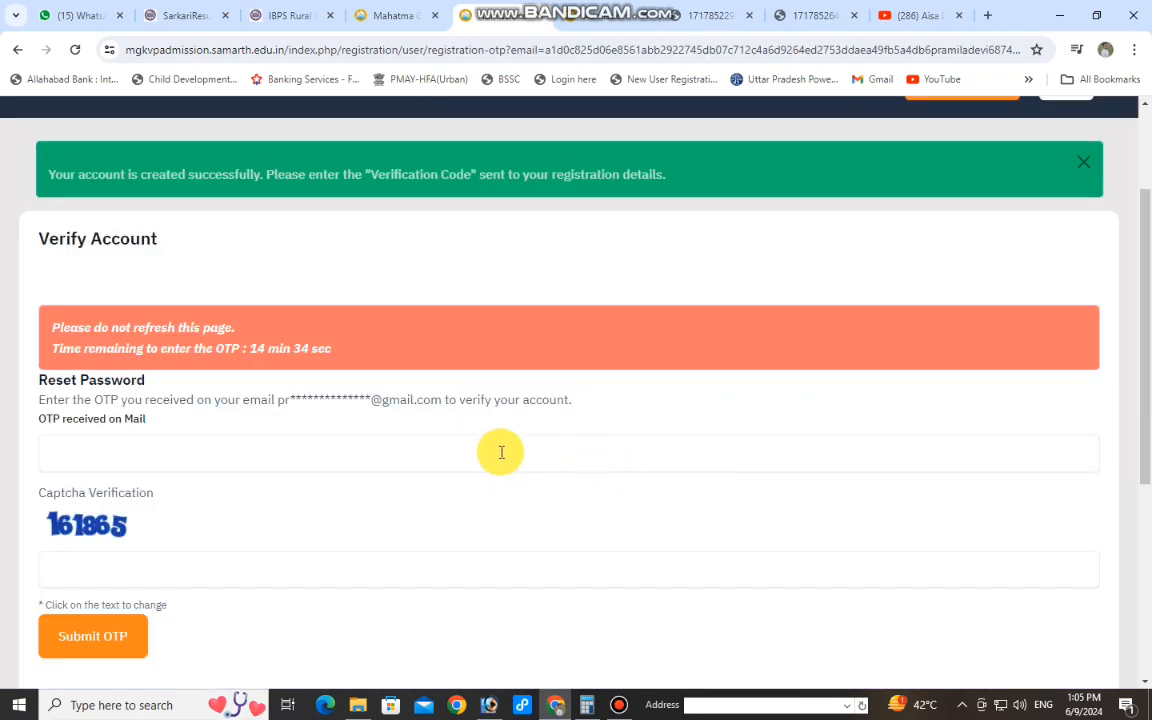
# Step: Examine the emailed OTP field, the captcha field and the time limit on the Verify Account page
pyautogui.click(249, 458)
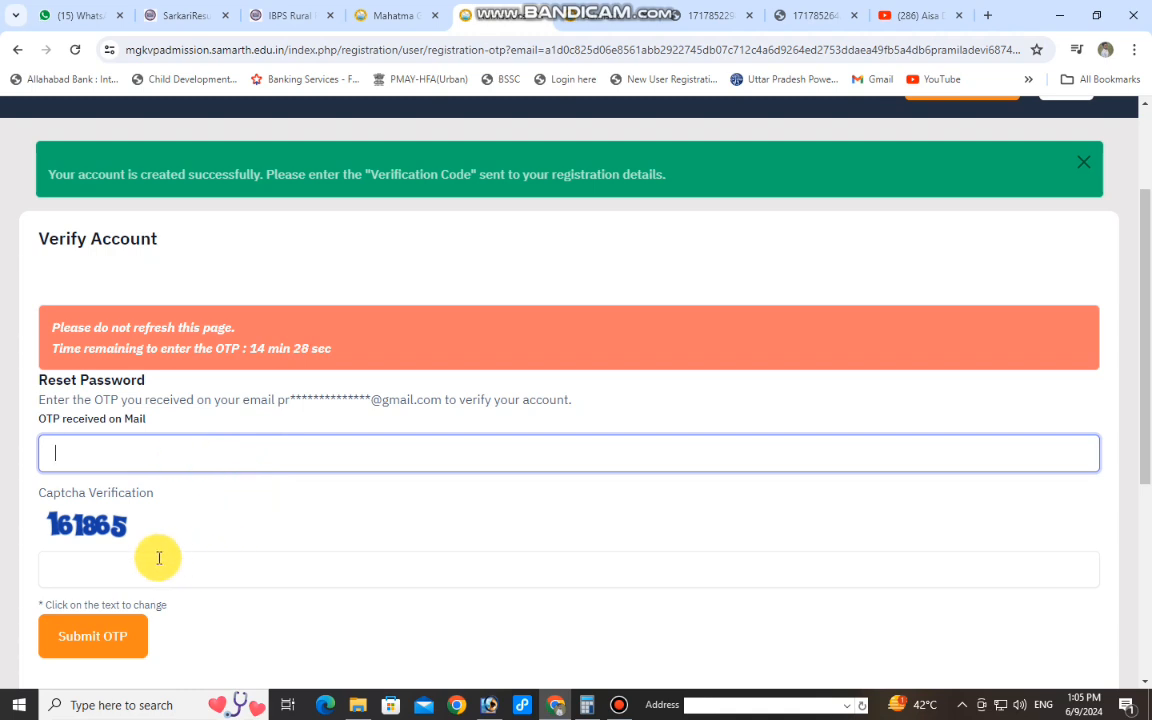
pyautogui.click(125, 568)
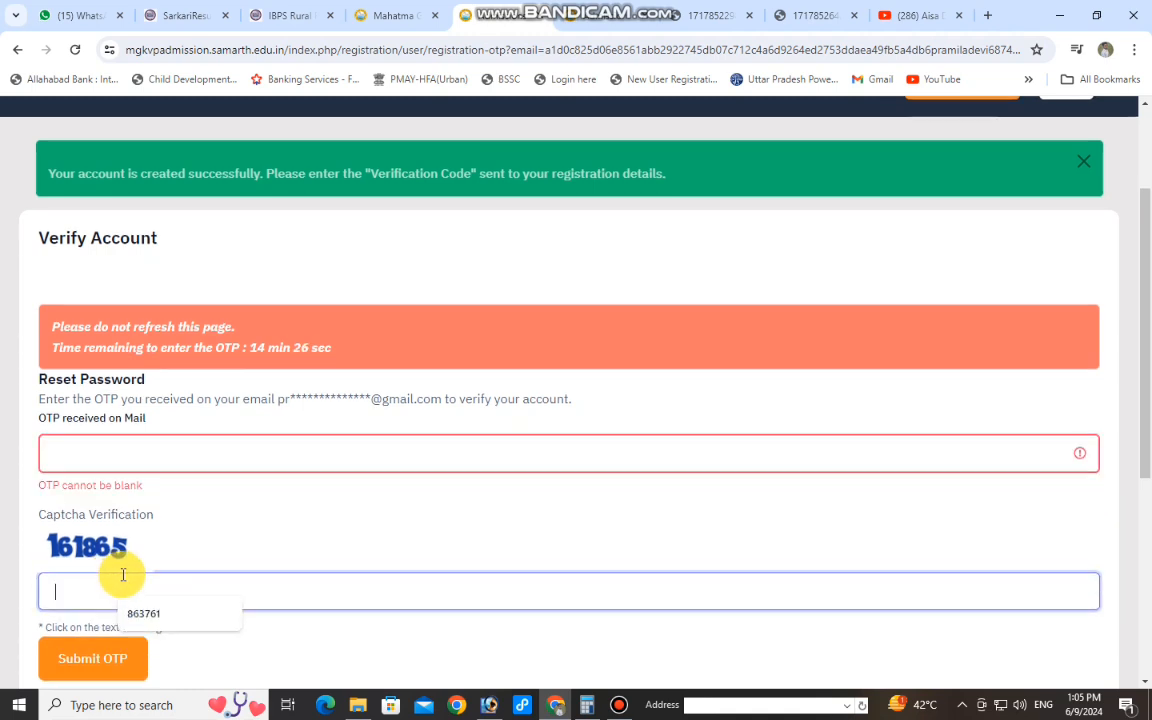
pyautogui.scroll(-2, 120, 565)
pyautogui.scroll(2, 190, 511)
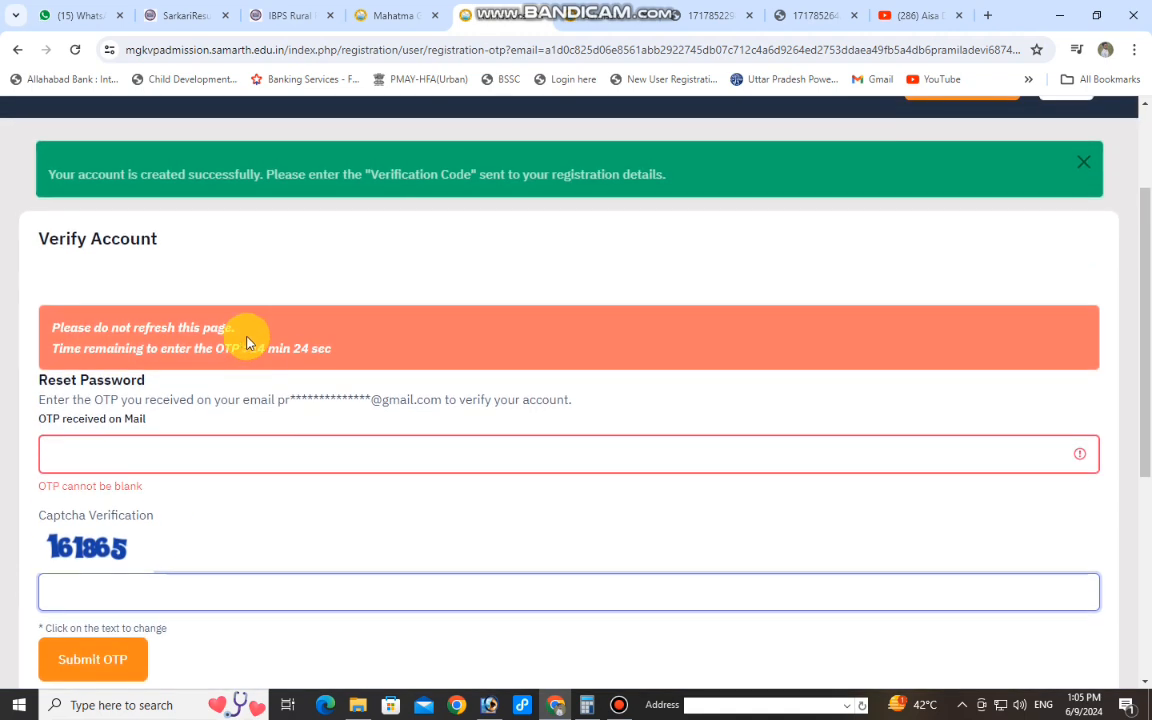
pyautogui.moveTo(256, 350); pyautogui.dragTo(303, 371)
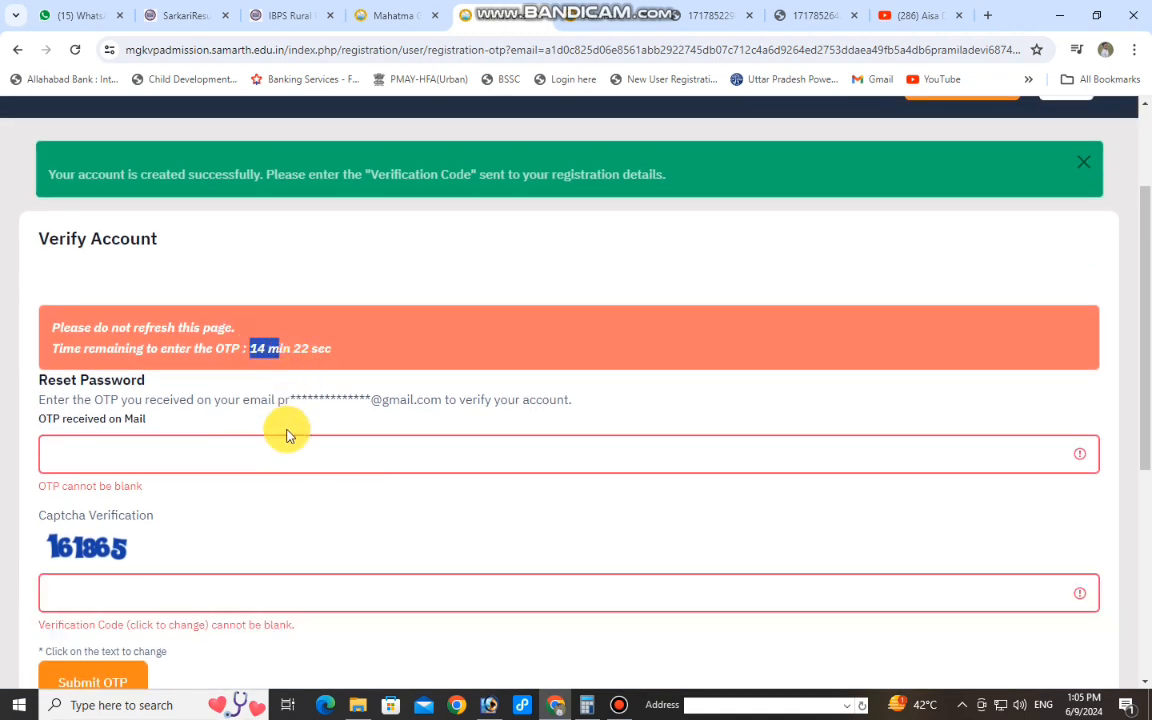
pyautogui.scroll(-2, 290, 432)
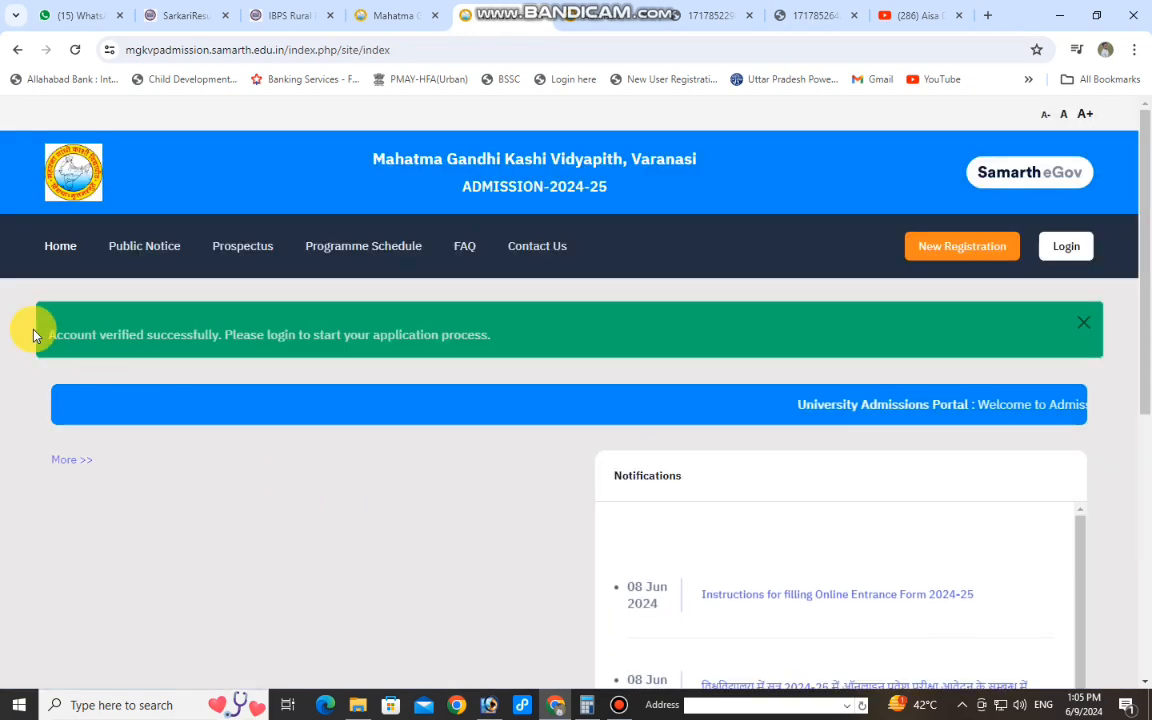
# Step: Open the login page for registered users of the admission portal
pyautogui.moveTo(48, 335); pyautogui.dragTo(482, 347)
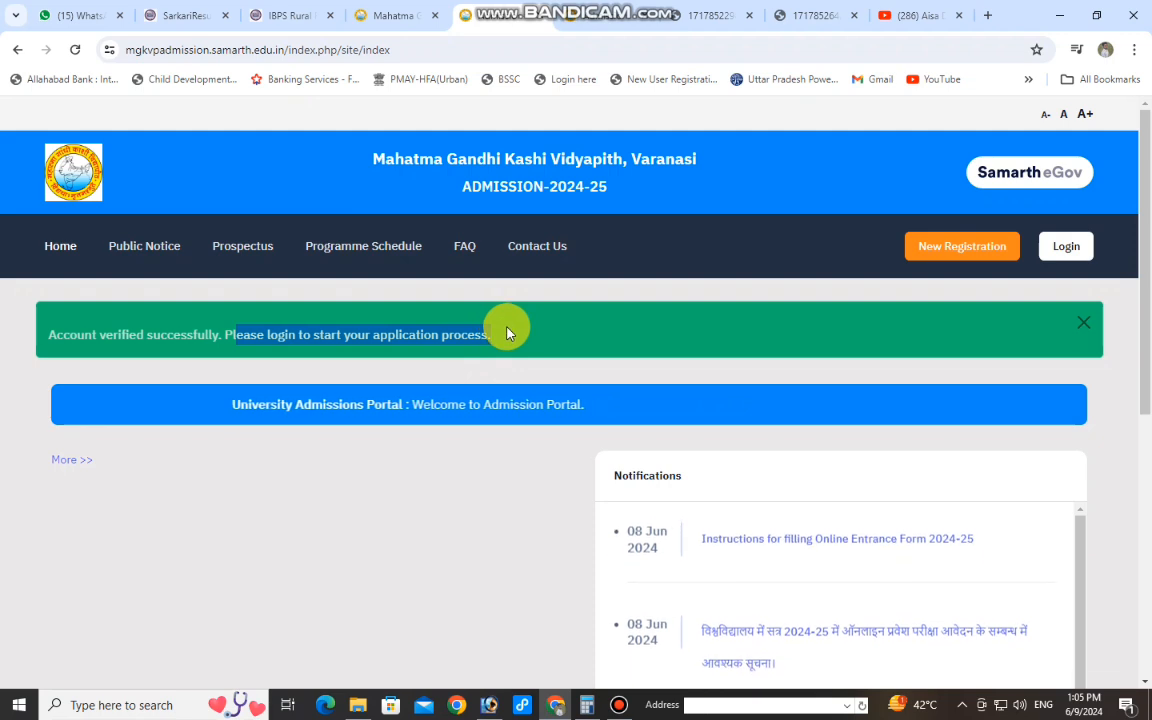
pyautogui.click(1062, 250)
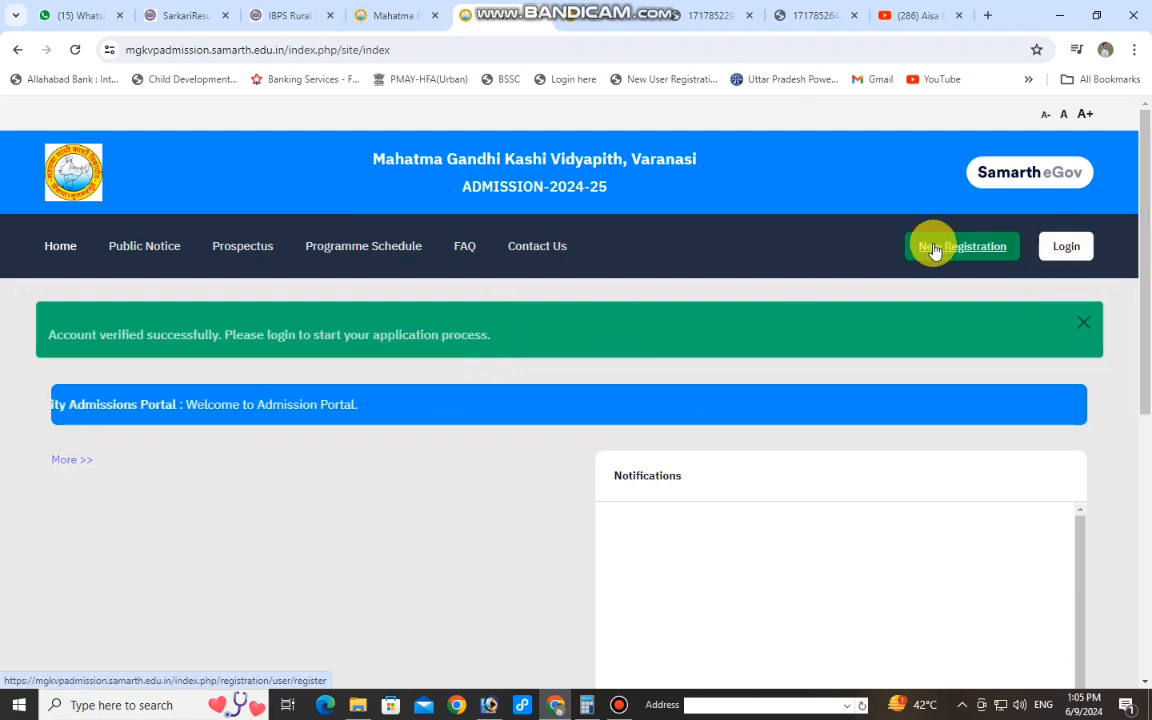
pyautogui.click(1062, 250)
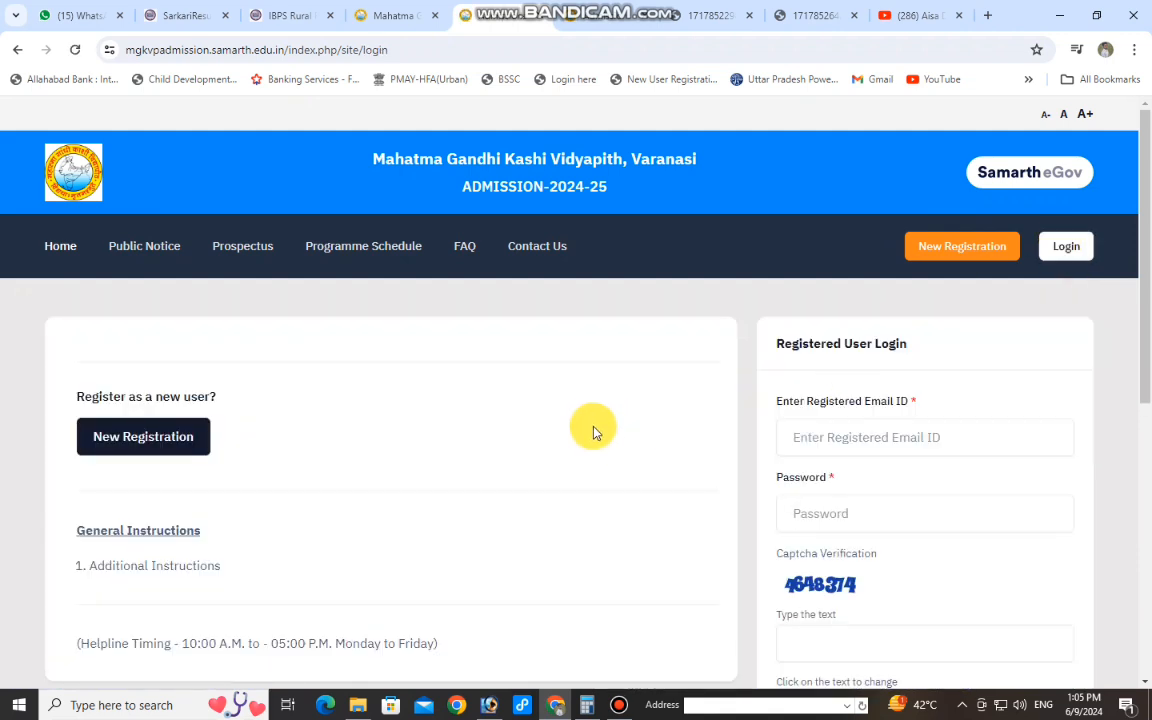
# Step: Go through the registered email ID, password and captcha fields of the login form and log in to the applicant account
pyautogui.scroll(-1, 600, 427)
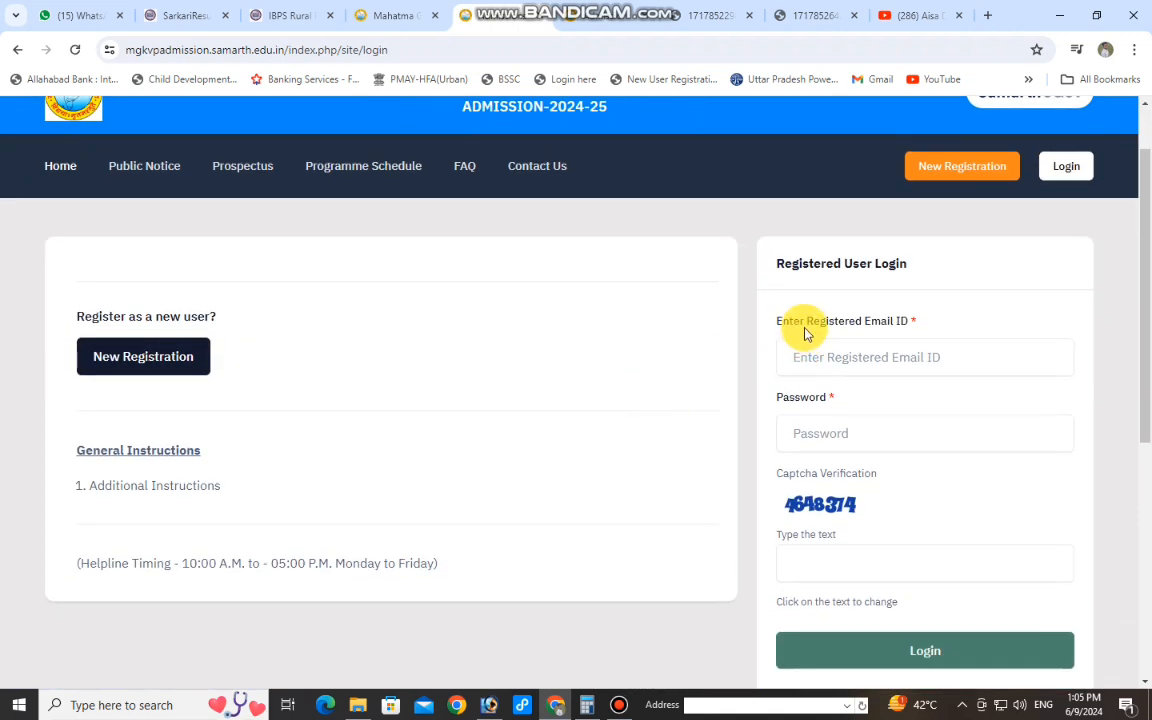
pyautogui.scroll(-1, 806, 337)
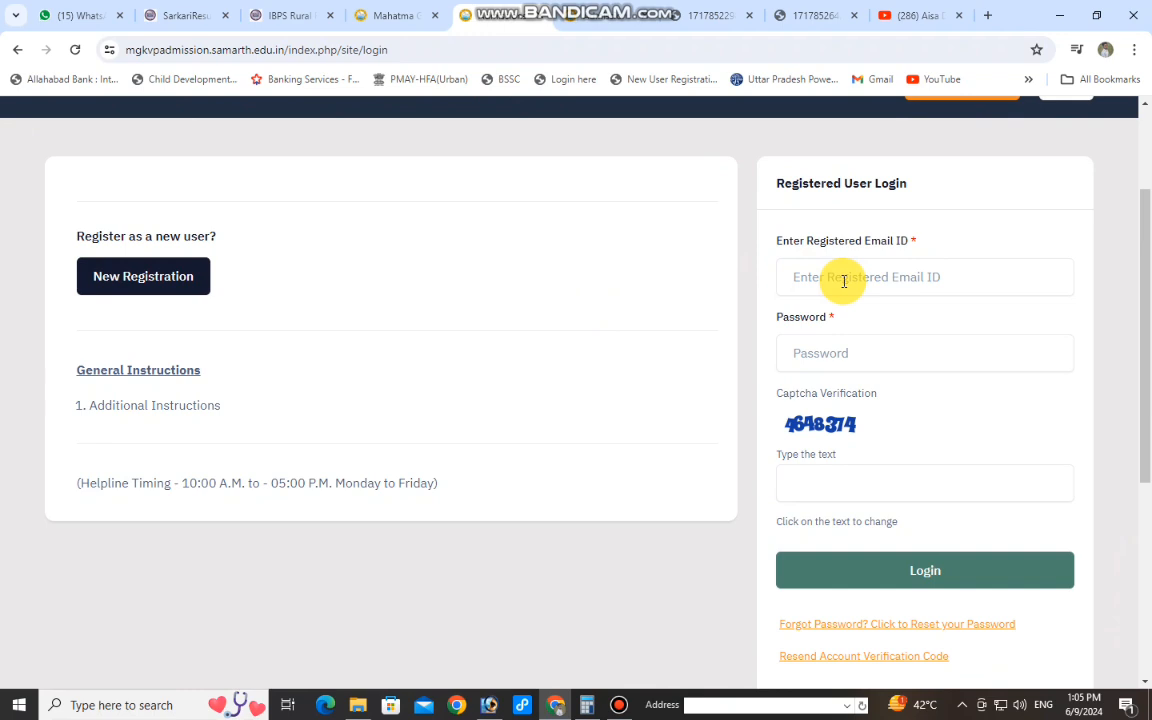
pyautogui.click(843, 281)
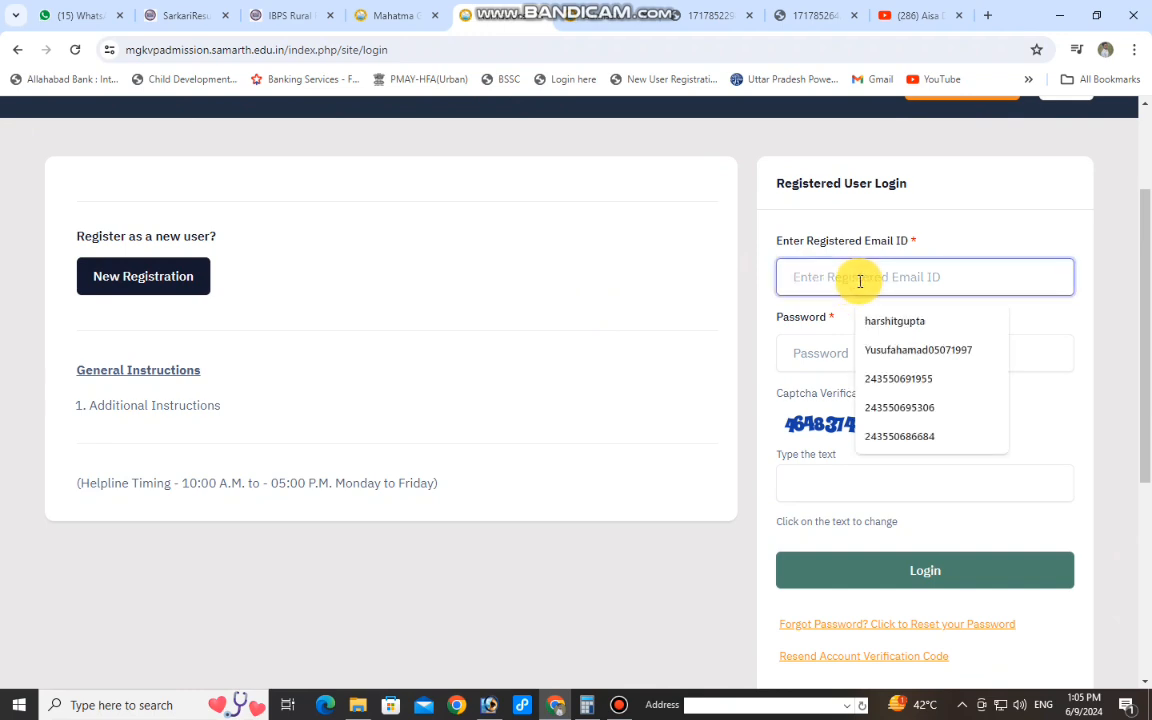
pyautogui.click(816, 281)
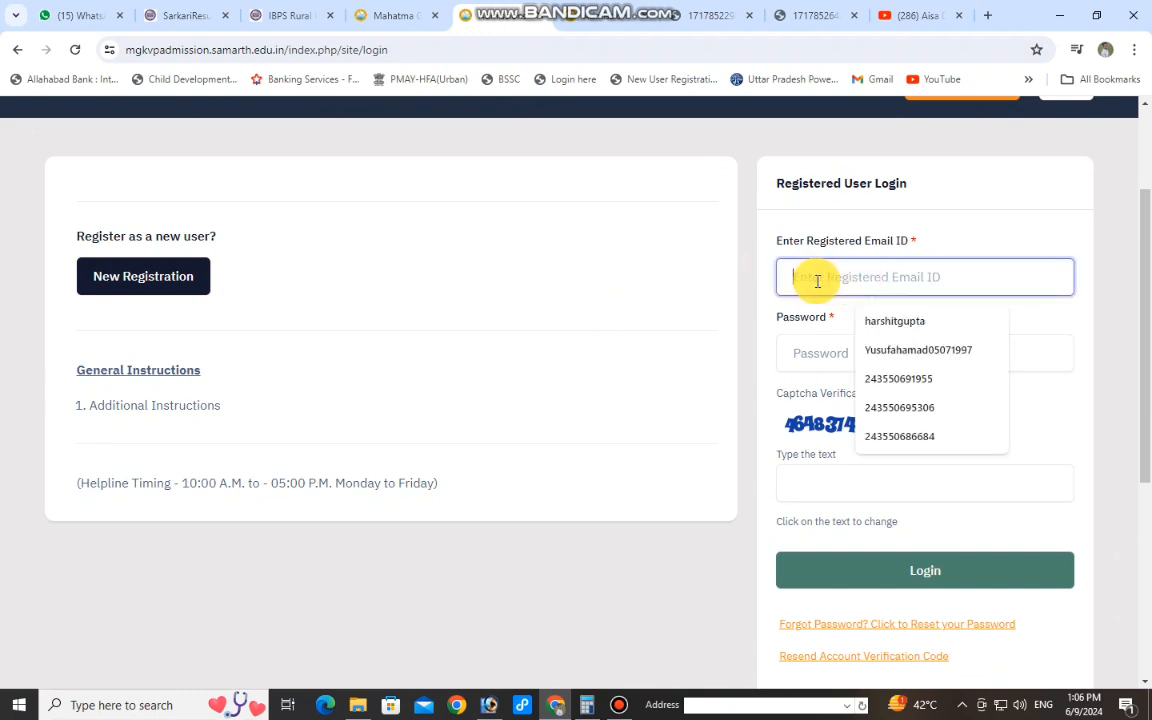
pyautogui.click(803, 355)
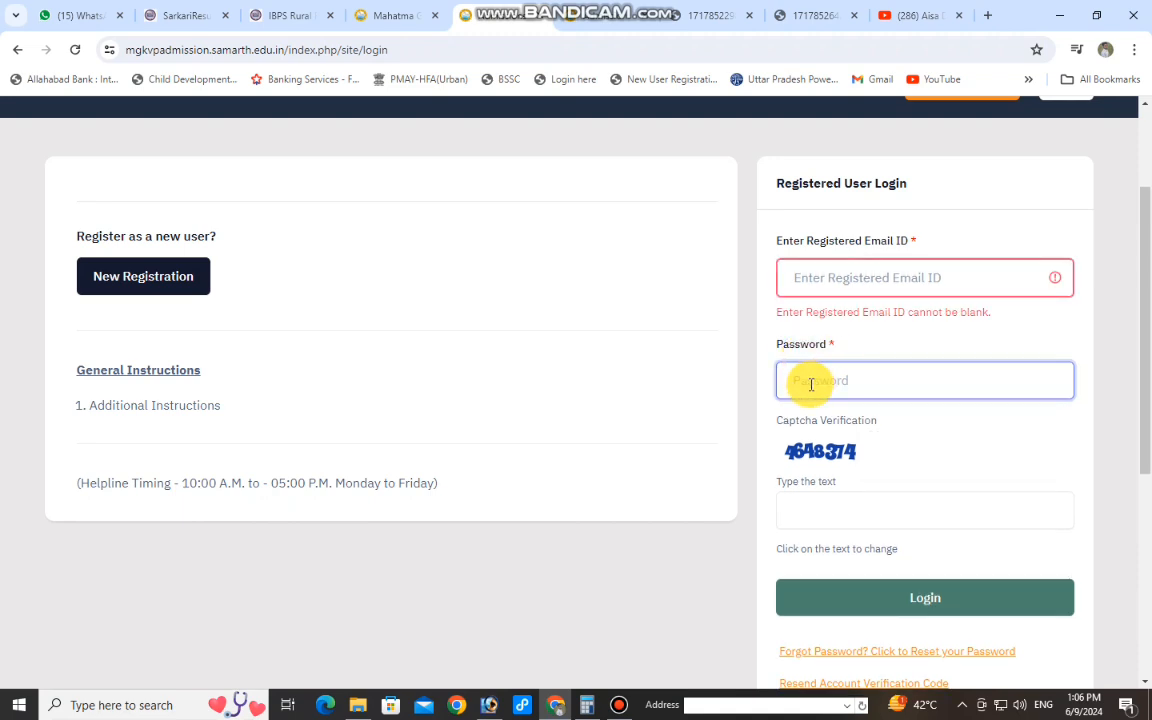
pyautogui.click(812, 510)
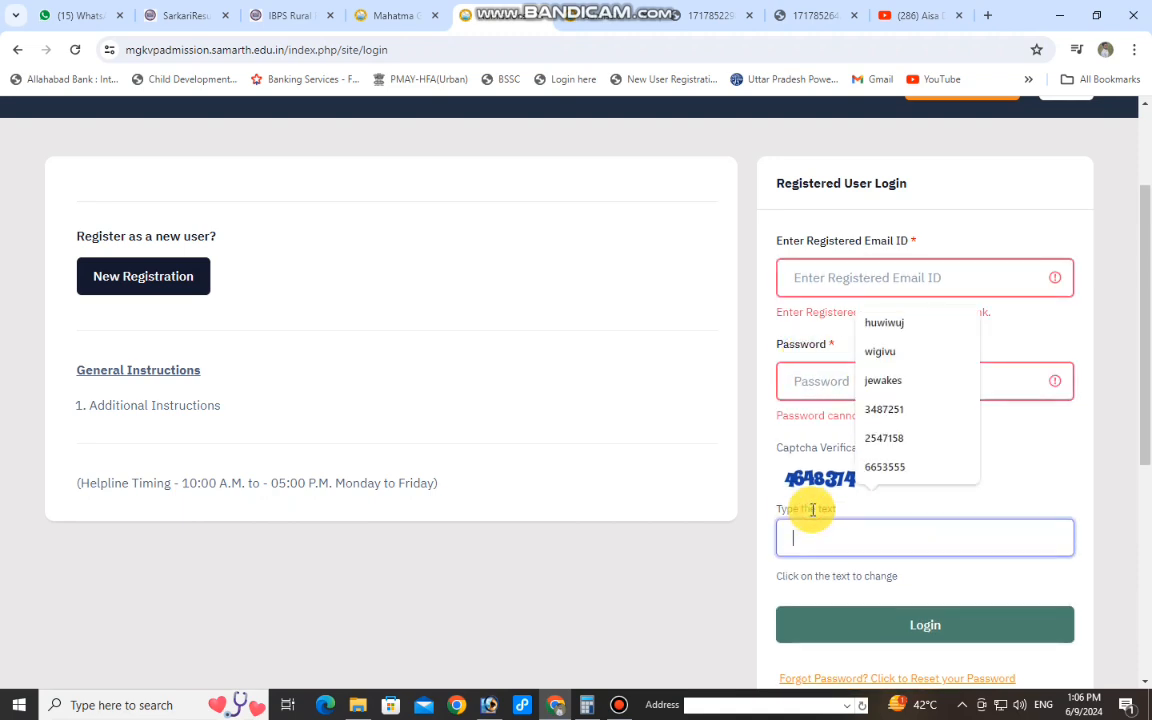
pyautogui.moveTo(777, 486); pyautogui.dragTo(867, 490)
pyautogui.click(851, 543)
pyautogui.scroll(-1, 860, 527)
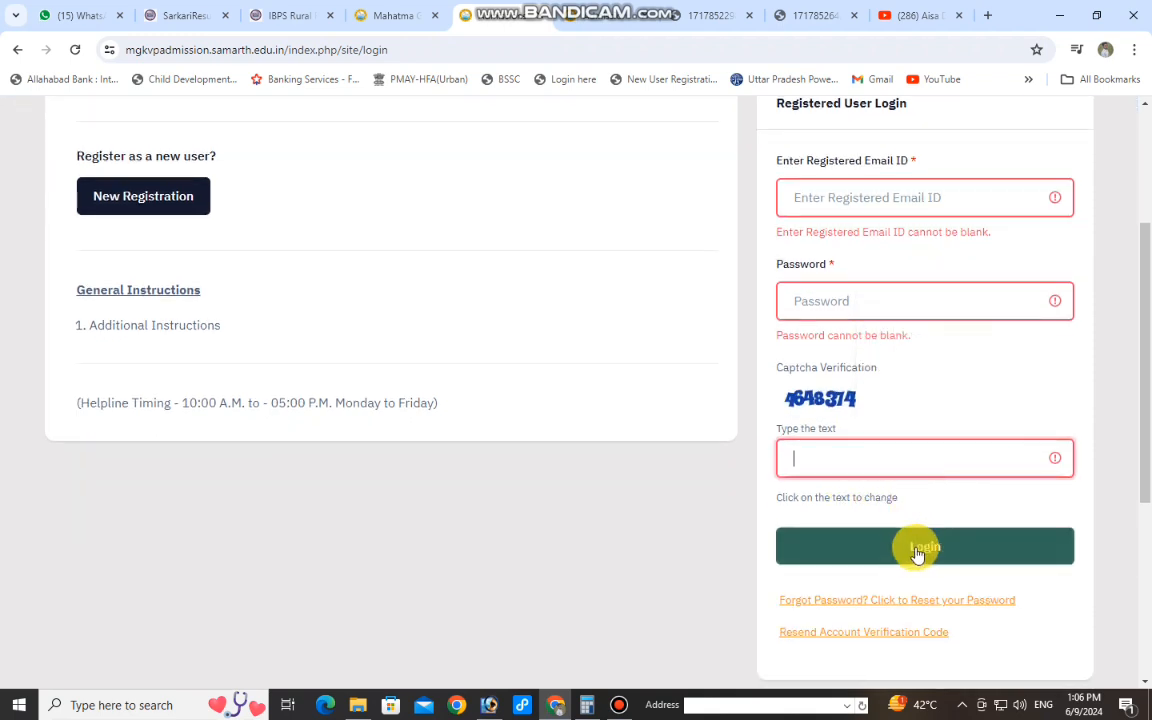
pyautogui.click(917, 553)
# Step: Review the three-step application process on the applicant dashboard and open the Profile section
pyautogui.scroll(-1, 660, 432)
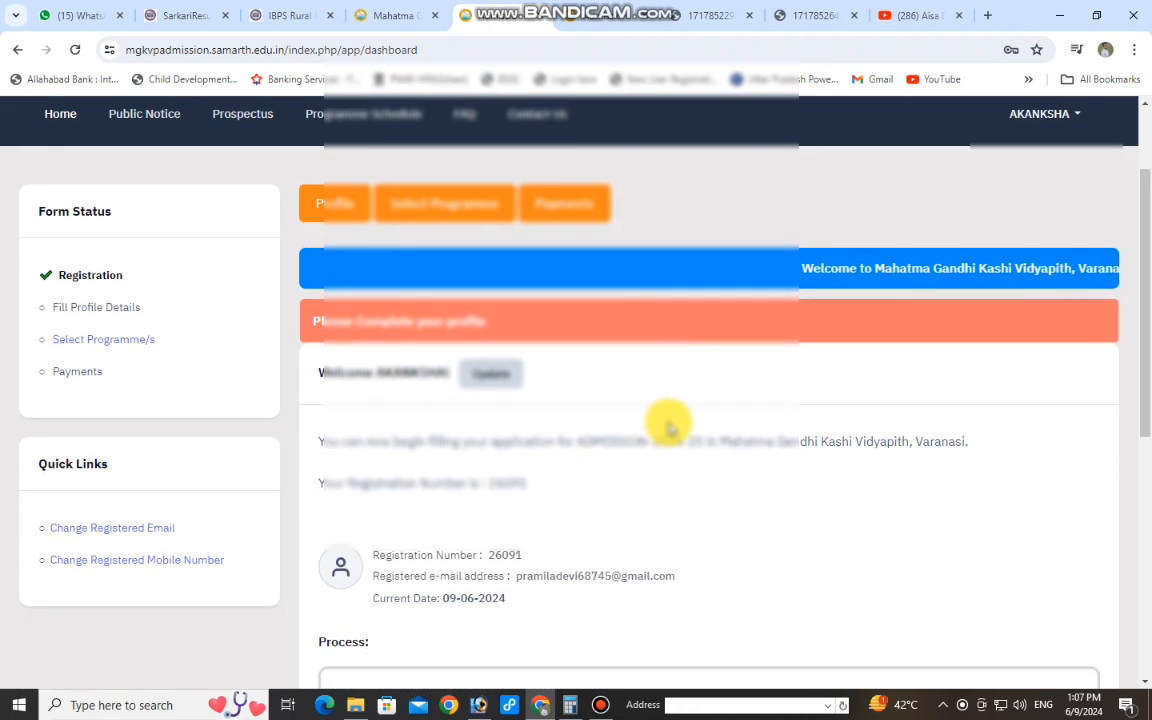
pyautogui.scroll(-5, 660, 432)
pyautogui.scroll(1, 630, 320)
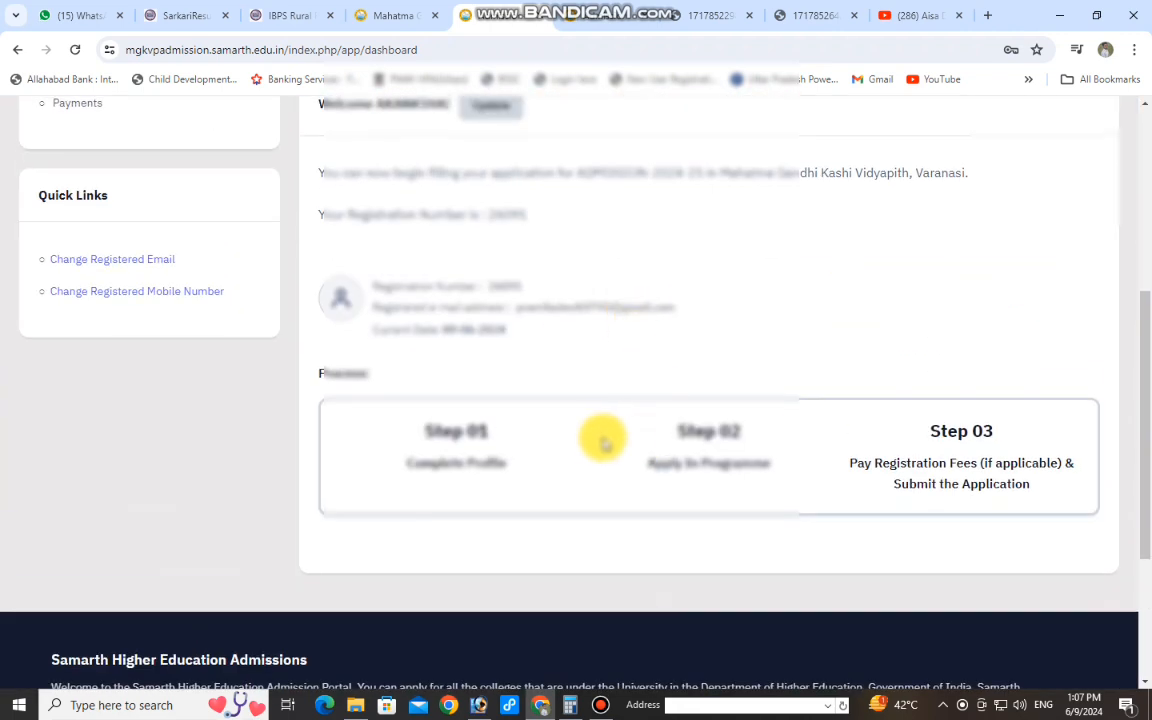
pyautogui.scroll(-3, 608, 440)
pyautogui.moveTo(517, 220); pyautogui.dragTo(399, 175)
pyautogui.click(507, 200)
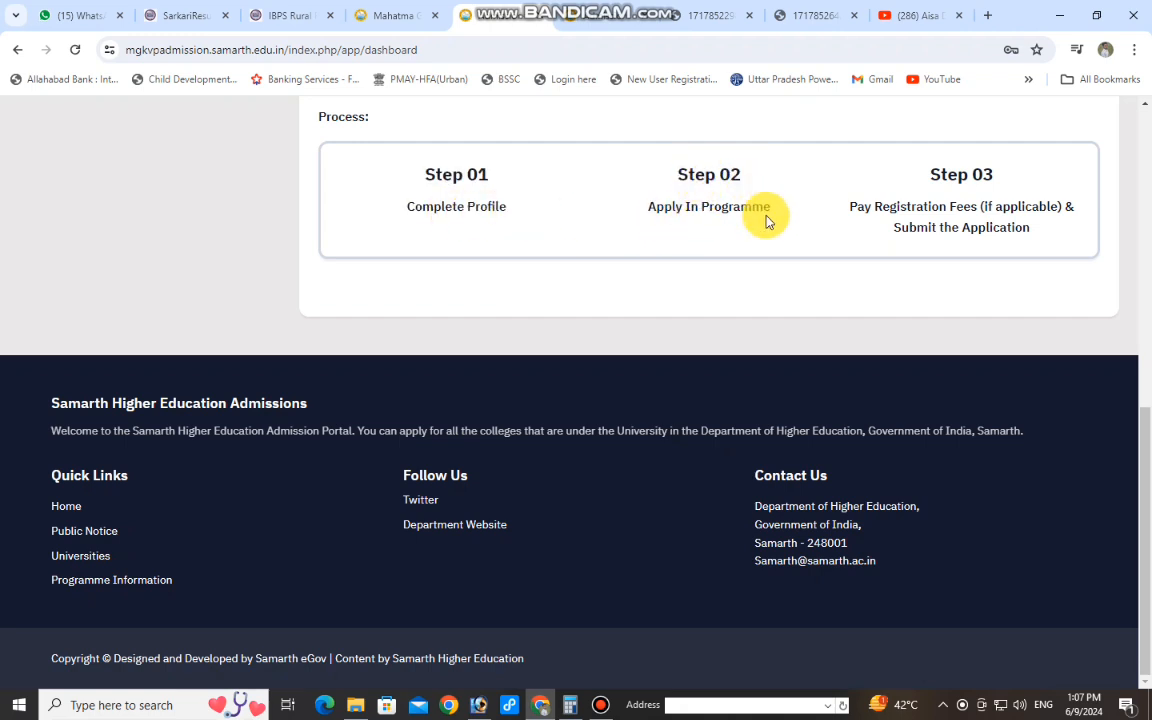
pyautogui.moveTo(771, 217); pyautogui.dragTo(682, 208)
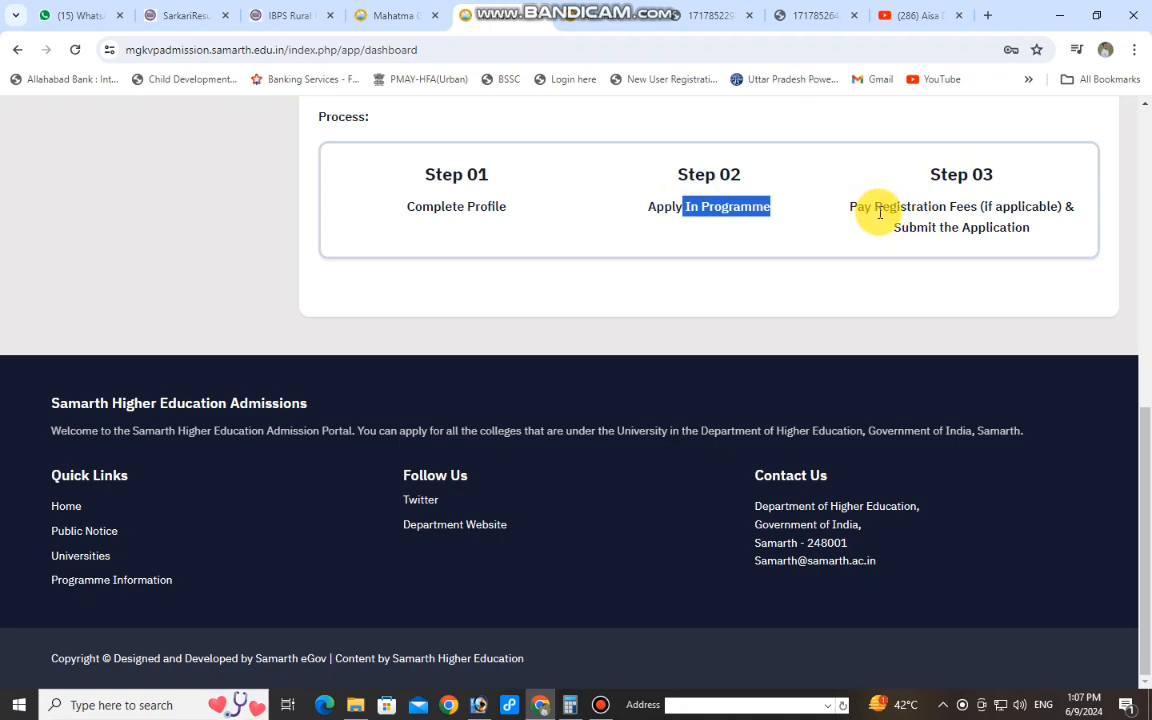
pyautogui.click(761, 303)
pyautogui.scroll(7, 571, 357)
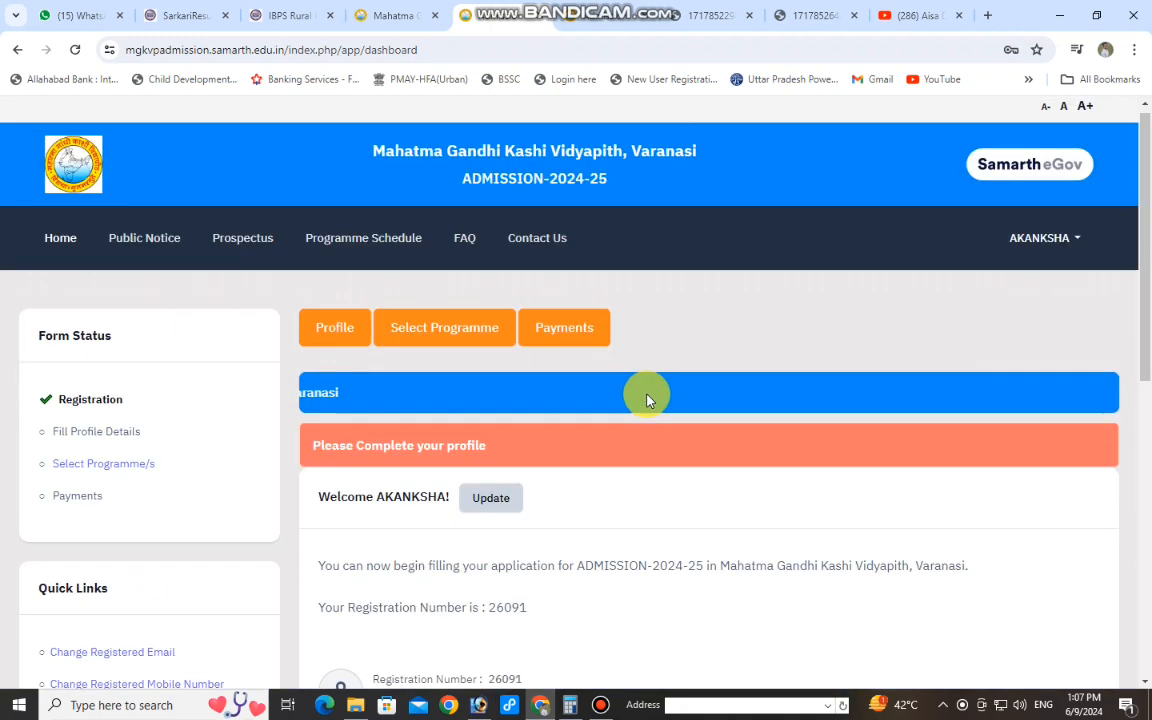
pyautogui.click(334, 338)
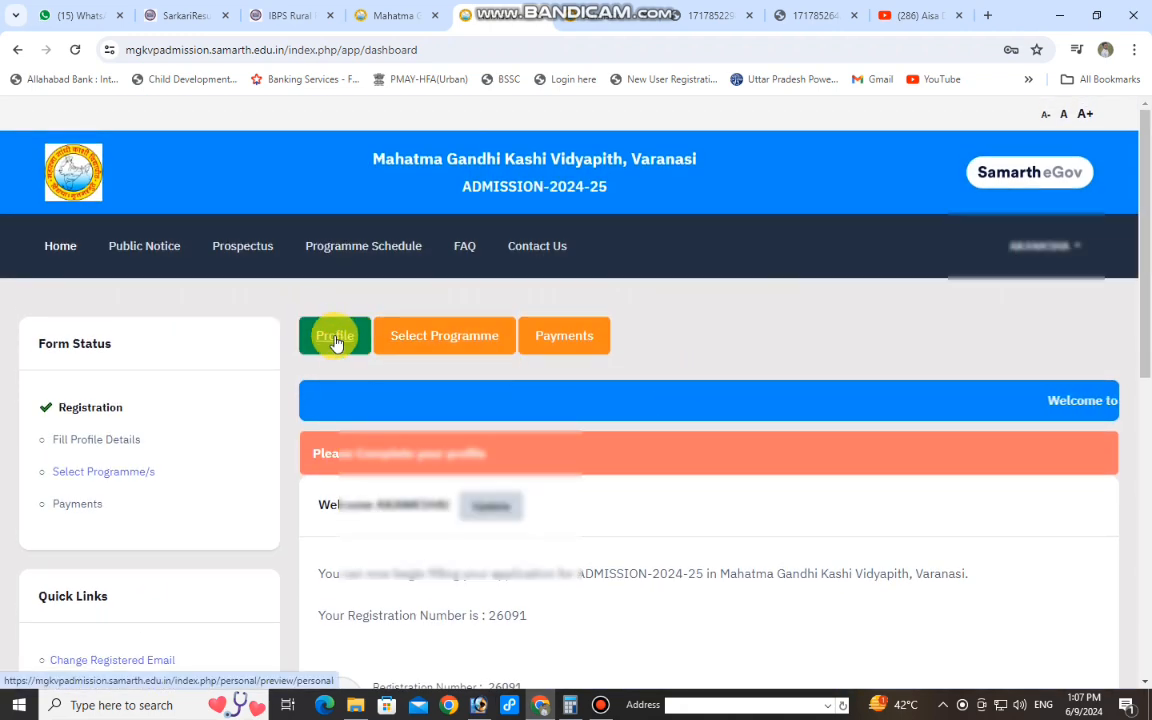
# Step: Open the profile form and go through the applicant's full name, gender and date of birth fields under Personal Details
pyautogui.click(336, 340)
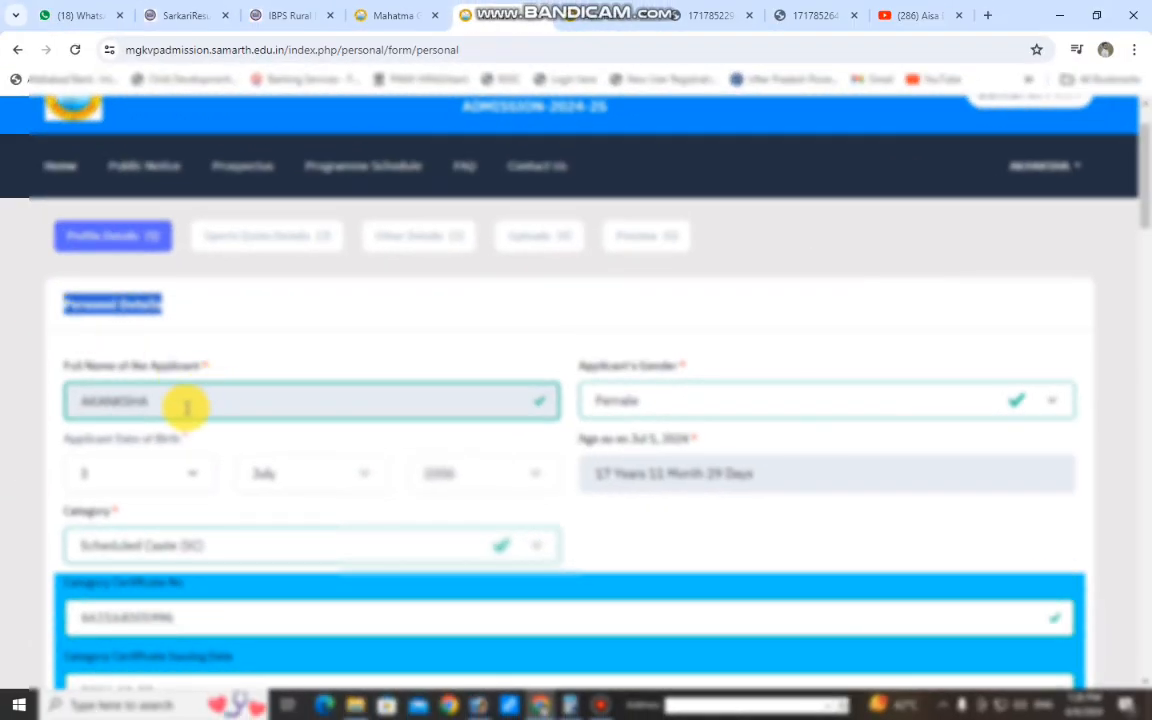
pyautogui.moveTo(180, 406); pyautogui.dragTo(77, 399)
pyautogui.scroll(-1, 540, 380)
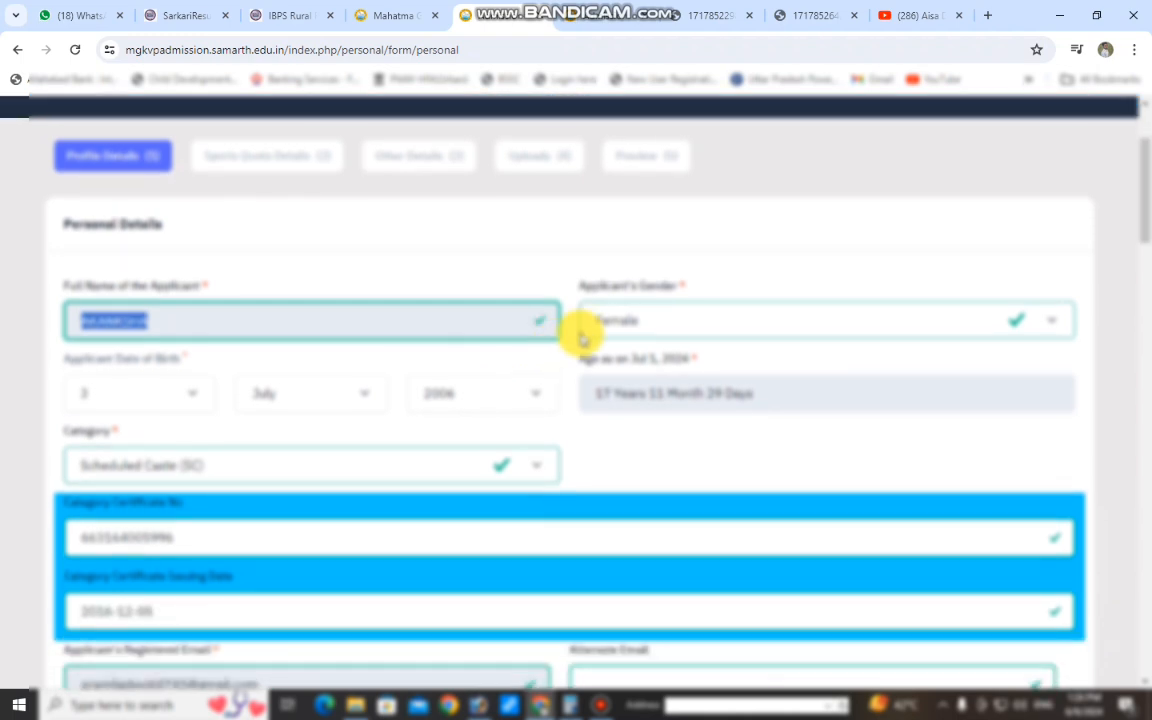
pyautogui.moveTo(686, 284); pyautogui.dragTo(590, 290)
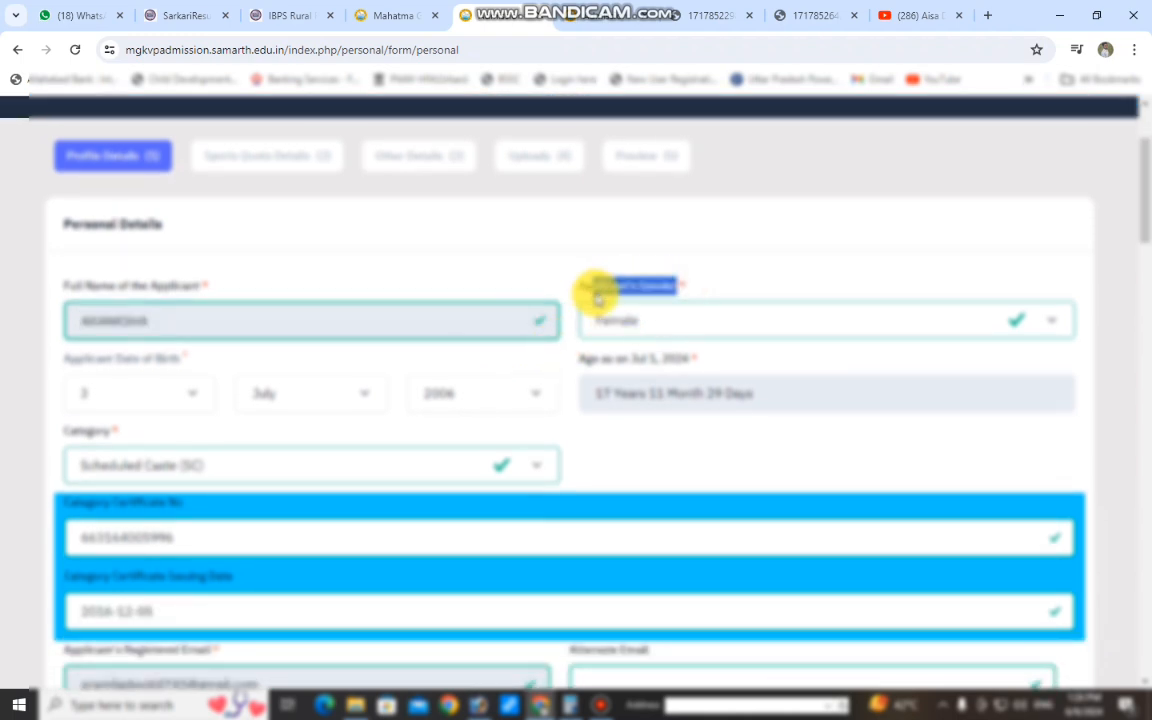
pyautogui.click(631, 320)
pyautogui.click(631, 320)
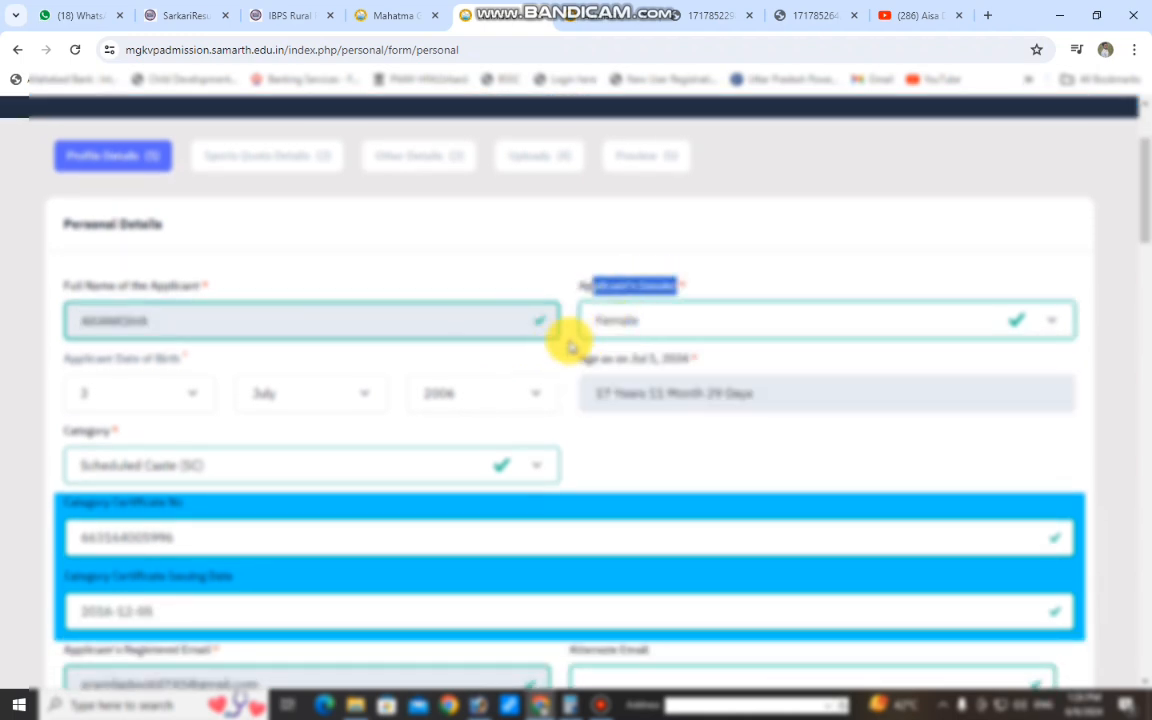
pyautogui.scroll(-1, 603, 338)
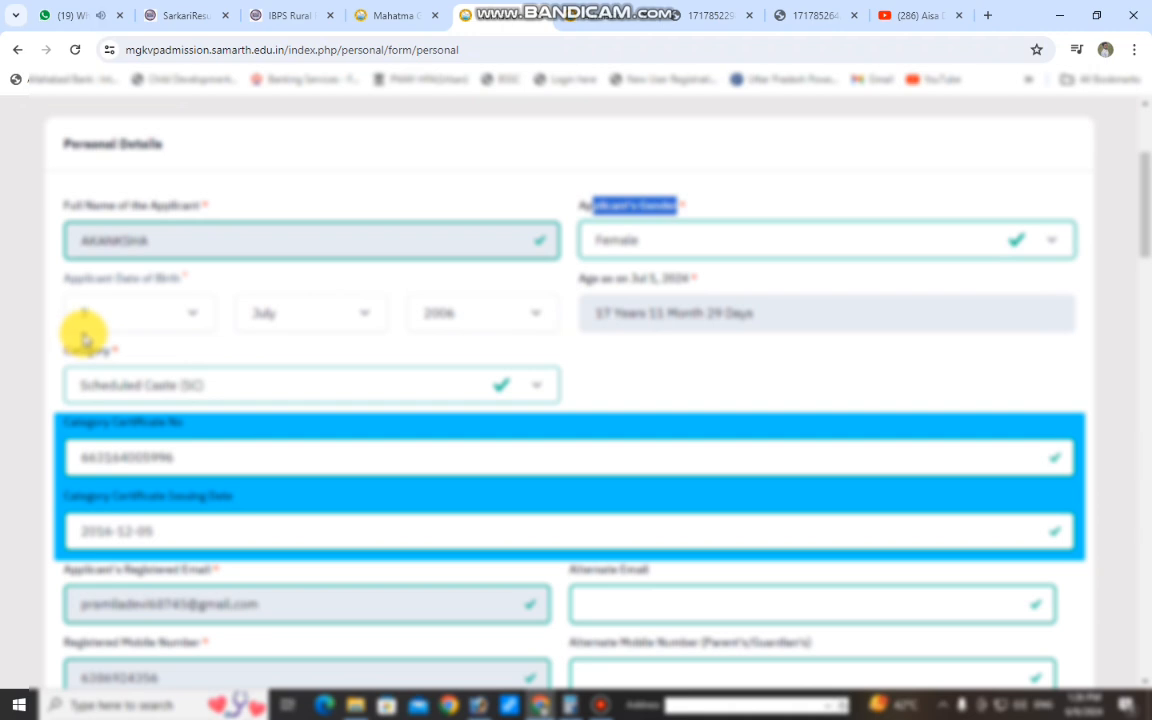
pyautogui.press('3')
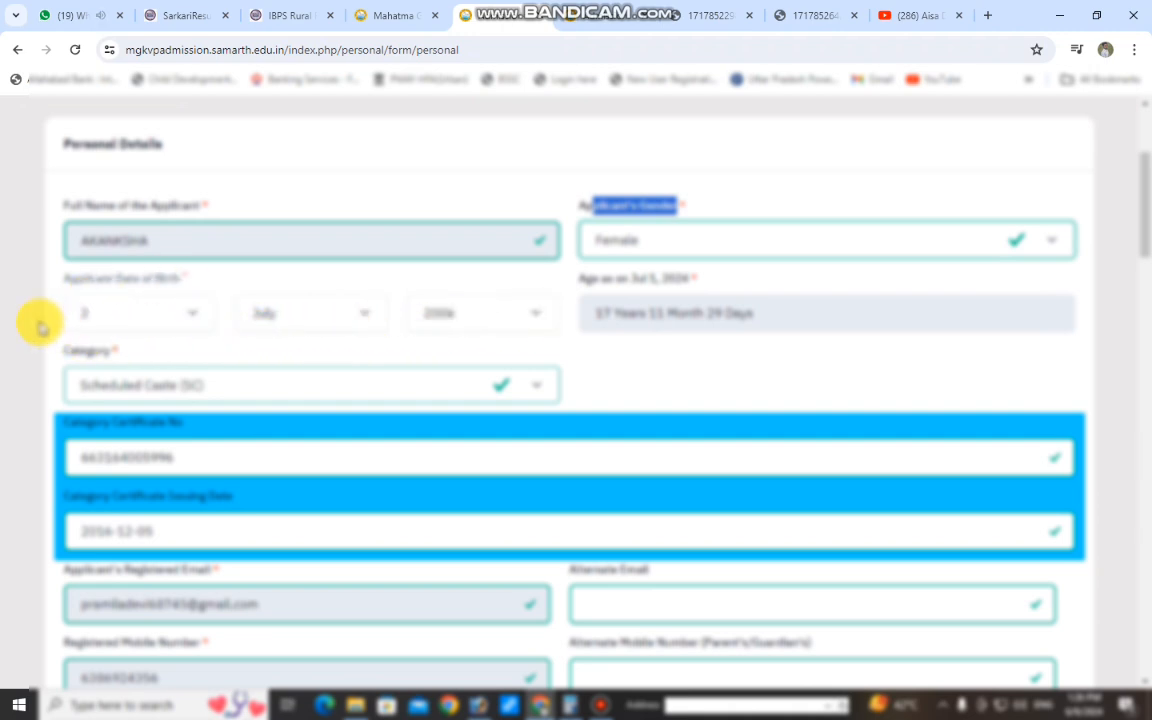
pyautogui.click(93, 312)
pyautogui.click(165, 320)
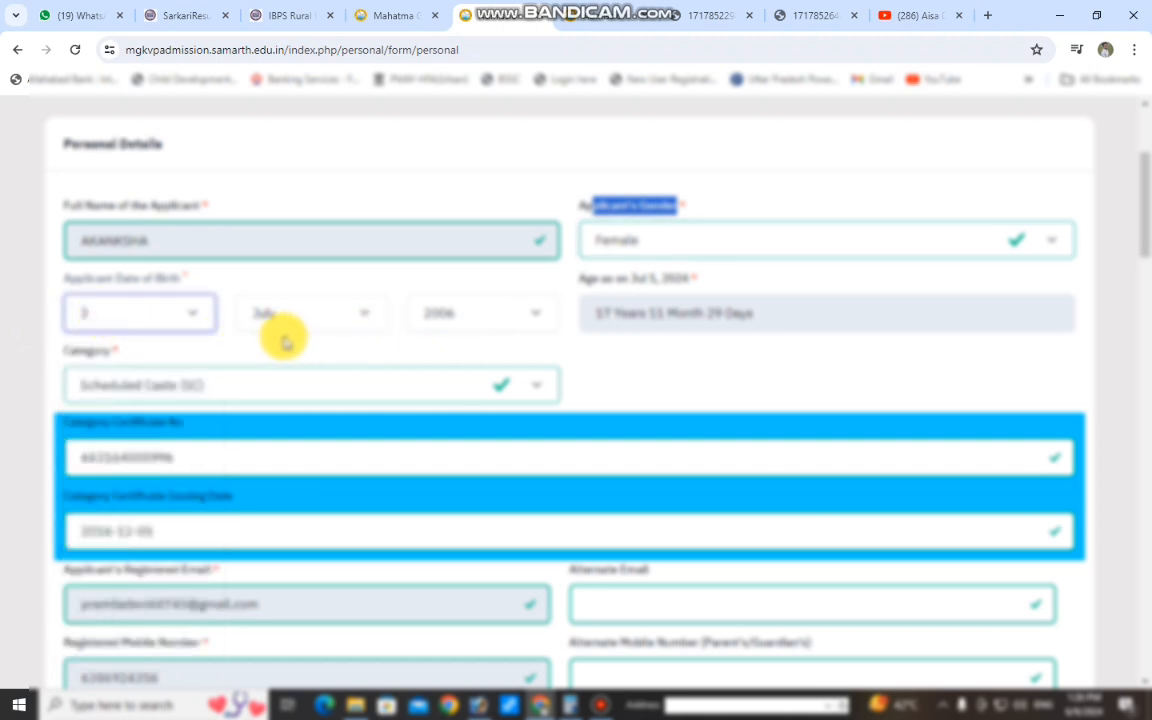
# Step: Choose Scheduled Caste (SC) as the applicant's category in the personal details
pyautogui.scroll(-2, 520, 338)
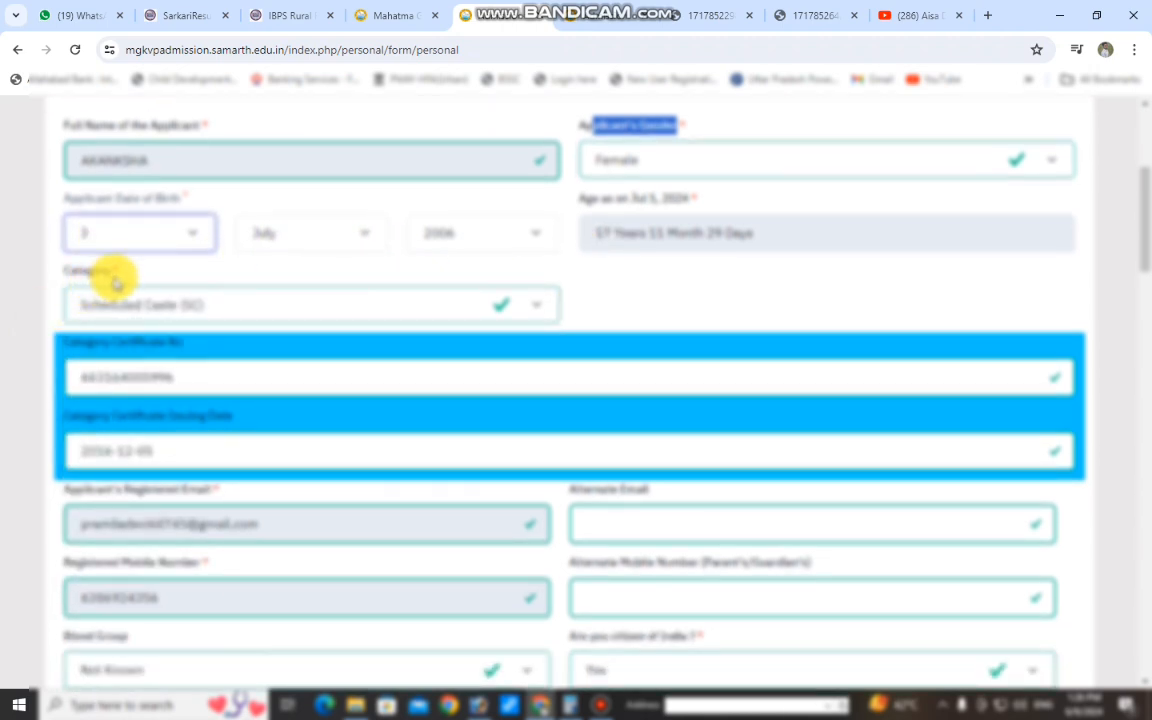
pyautogui.moveTo(116, 272); pyautogui.dragTo(62, 280)
pyautogui.click(194, 305)
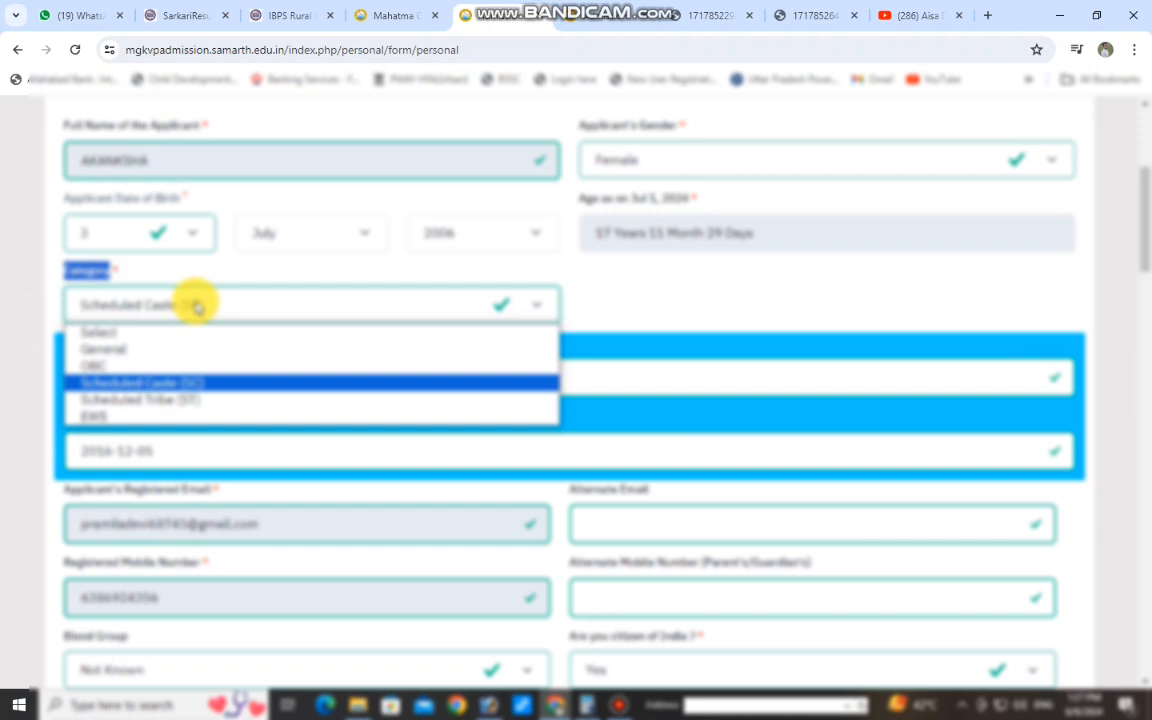
pyautogui.click(137, 385)
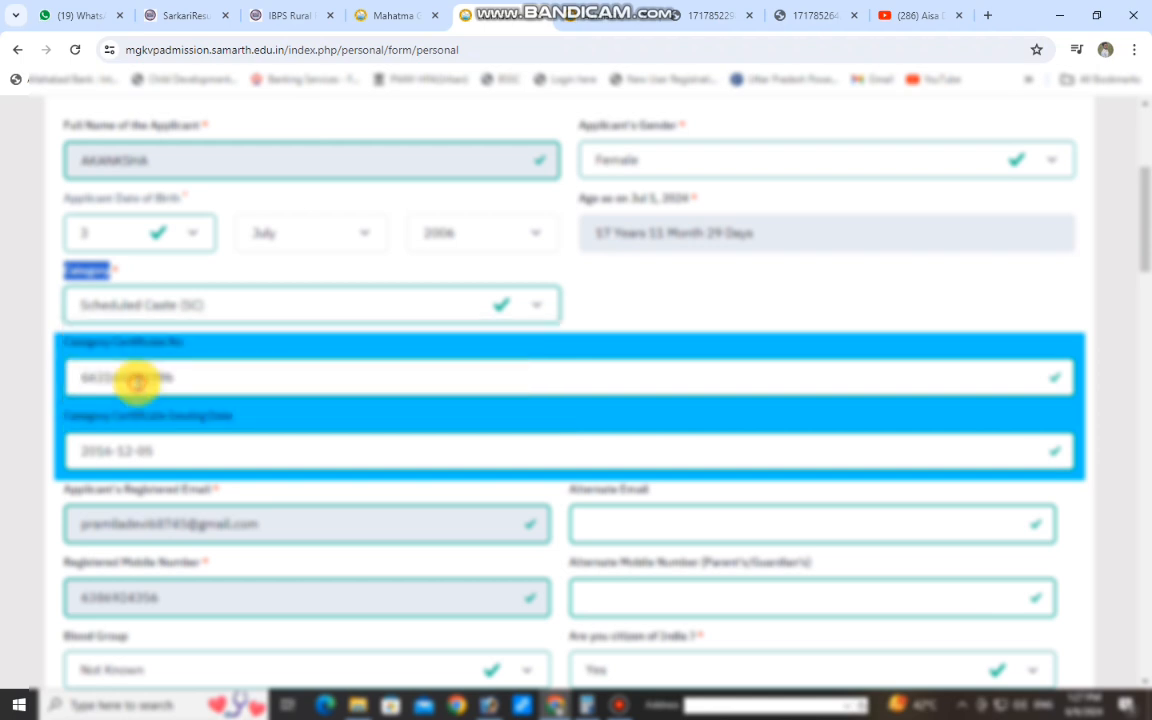
# Step: Go through the category certificate number and category certificate issuing date fields
pyautogui.scroll(-1, 283, 368)
pyautogui.click(193, 298)
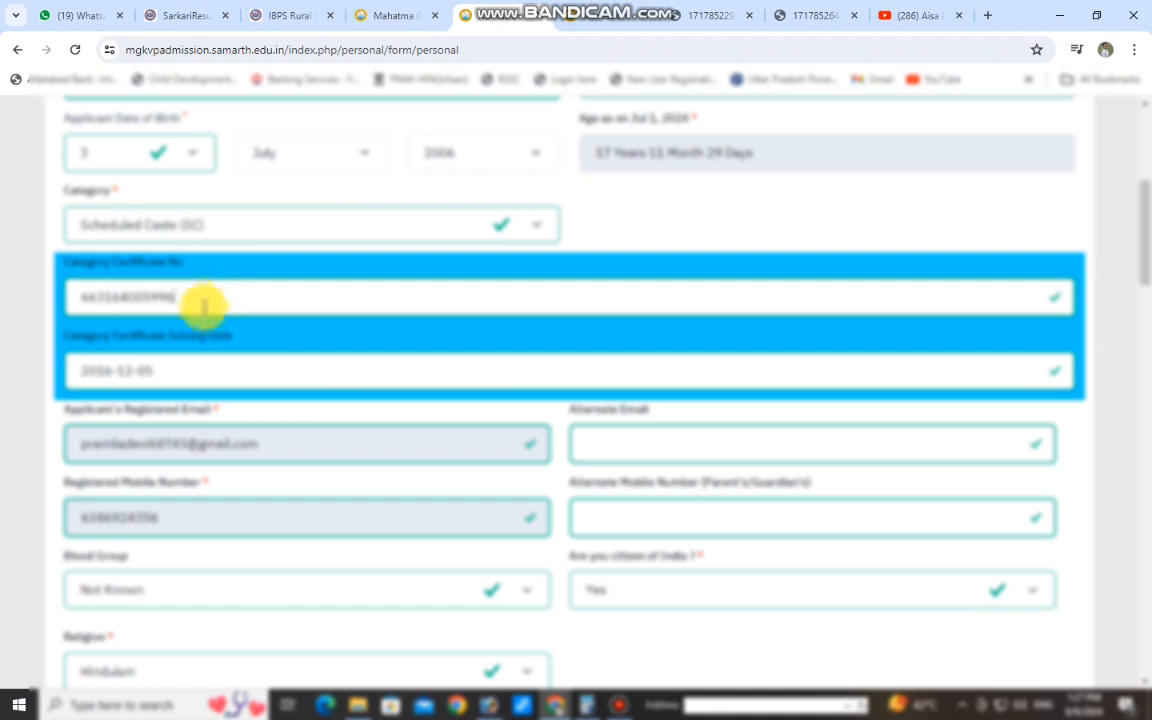
pyautogui.moveTo(248, 340); pyautogui.dragTo(77, 342)
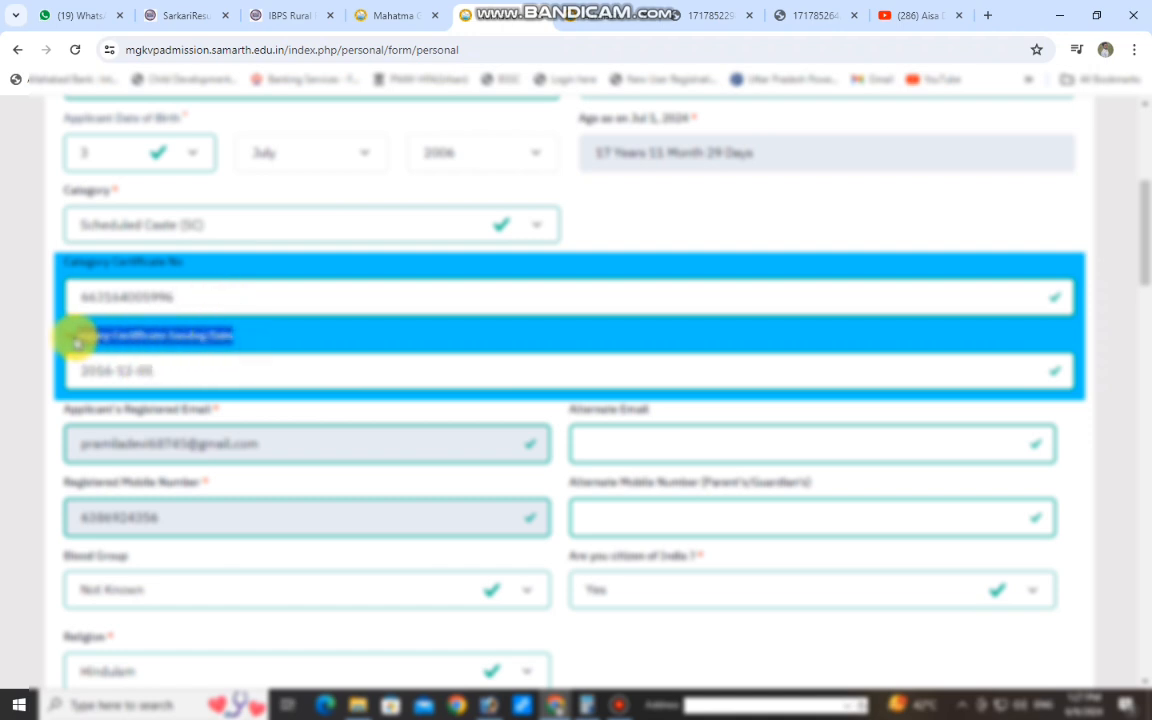
pyautogui.click(276, 347)
# Step: Go through the registered email and mobile number fields and the alternate email and alternate mobile number fields
pyautogui.scroll(-2, 277, 346)
pyautogui.moveTo(309, 283); pyautogui.dragTo(97, 284)
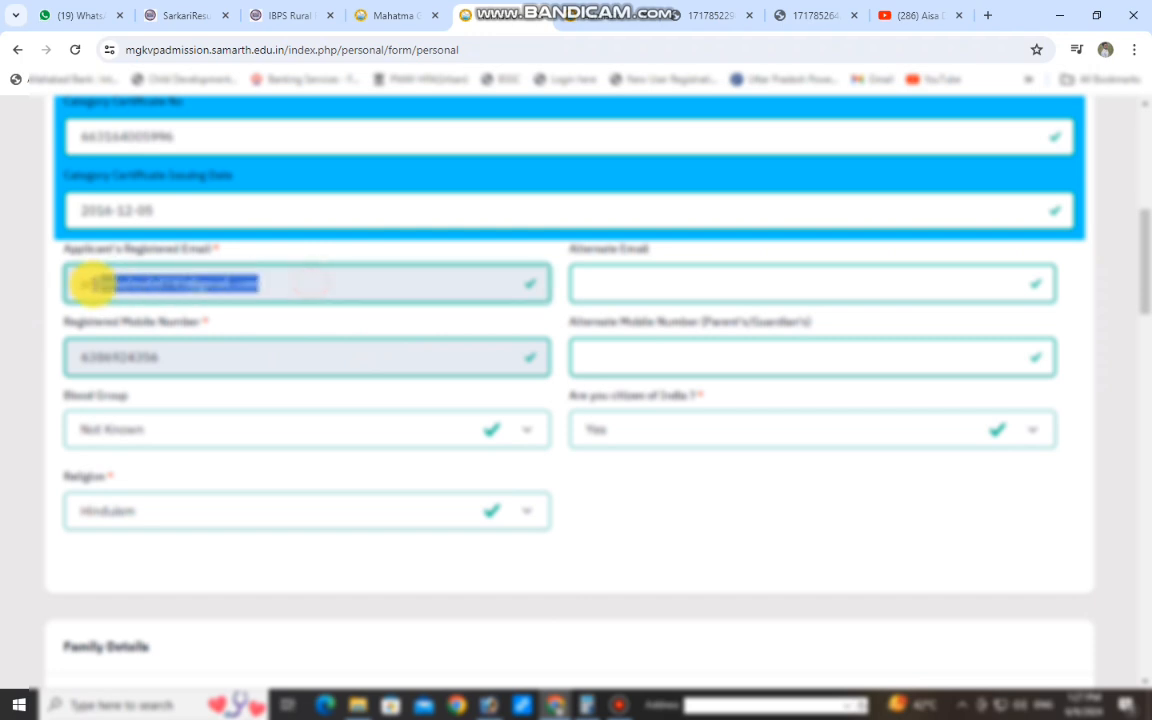
pyautogui.moveTo(193, 357); pyautogui.dragTo(72, 357)
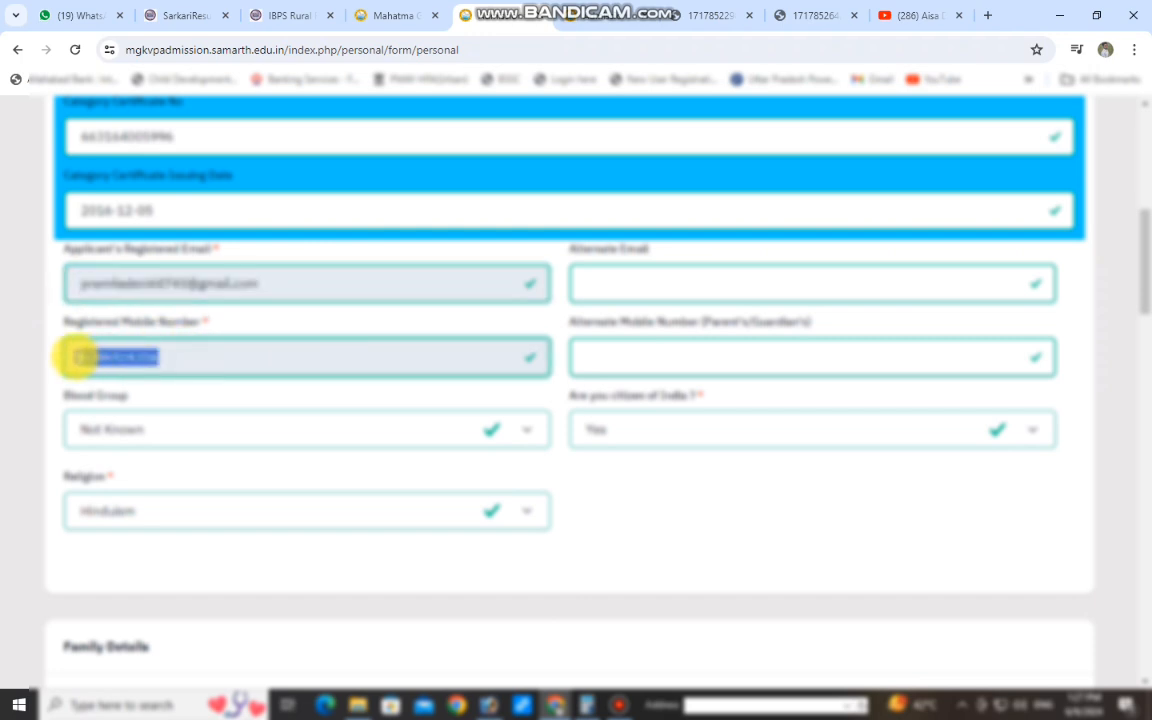
pyautogui.click(620, 283)
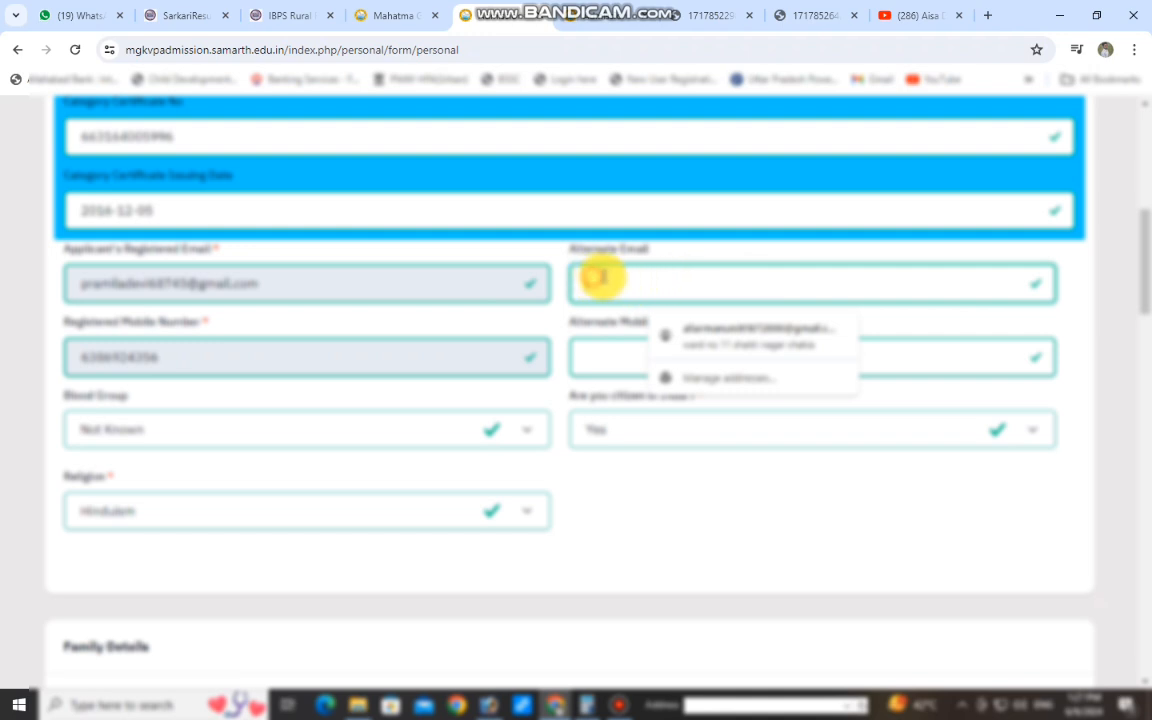
pyautogui.click(592, 356)
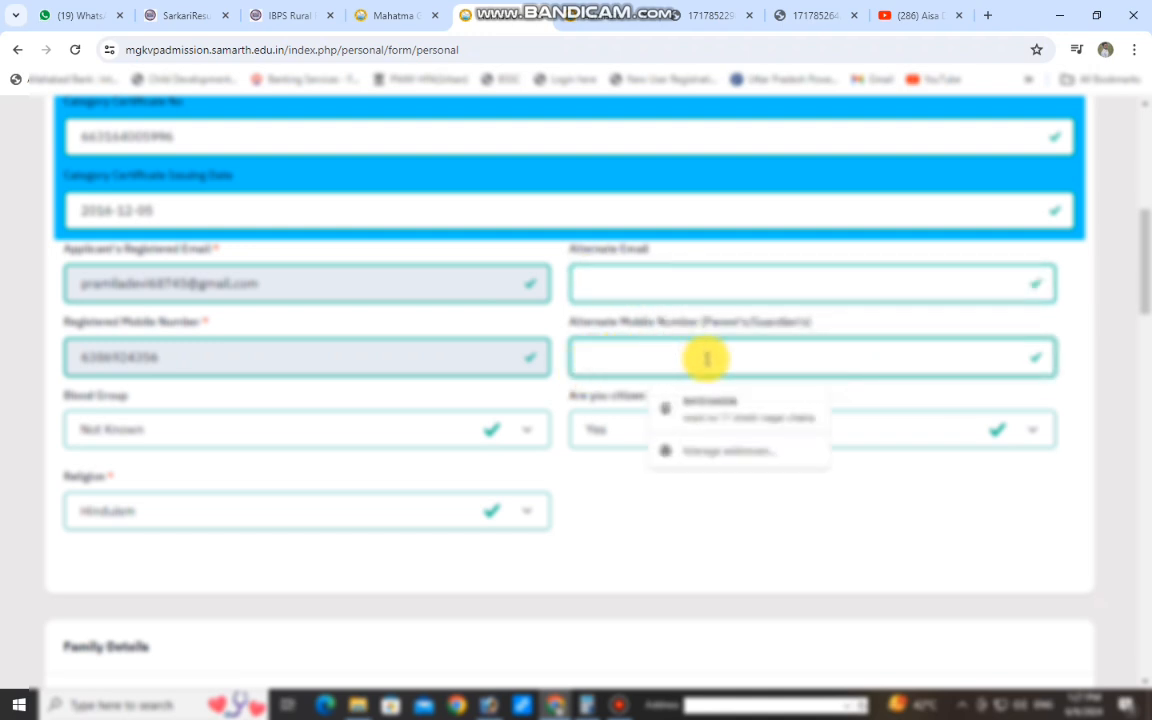
# Step: Check the blood group options, keeping Not Known, and answer Yes to the Indian citizenship question
pyautogui.scroll(-1, 590, 350)
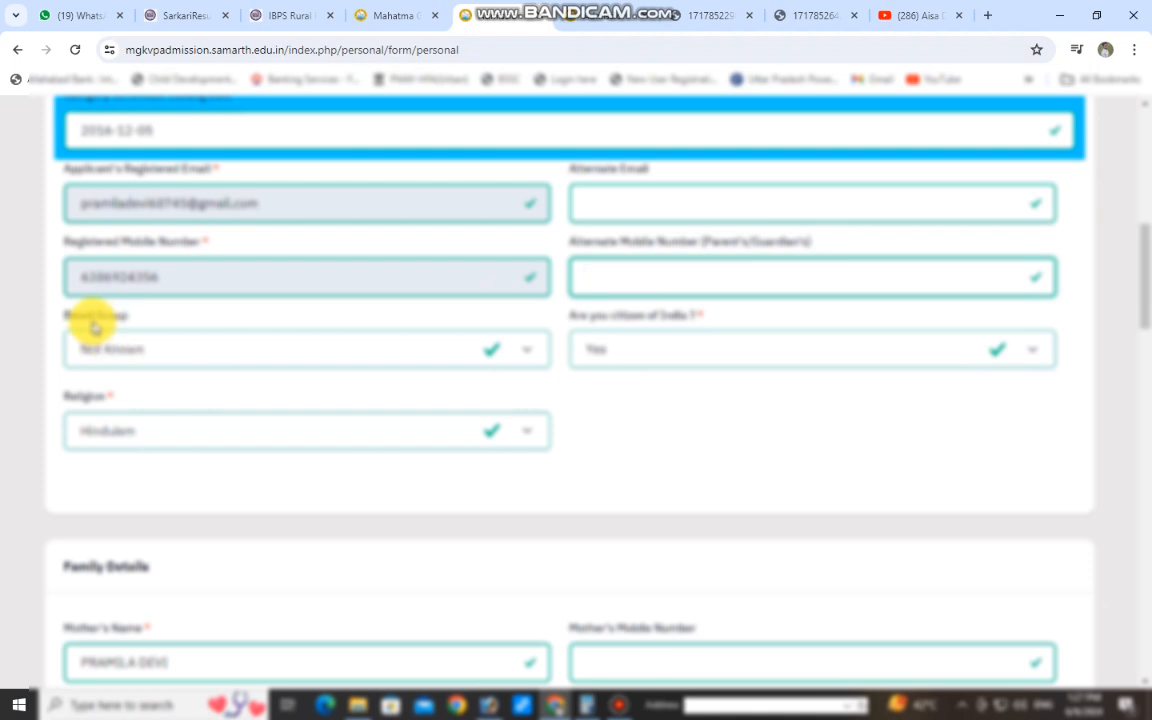
pyautogui.click(180, 352)
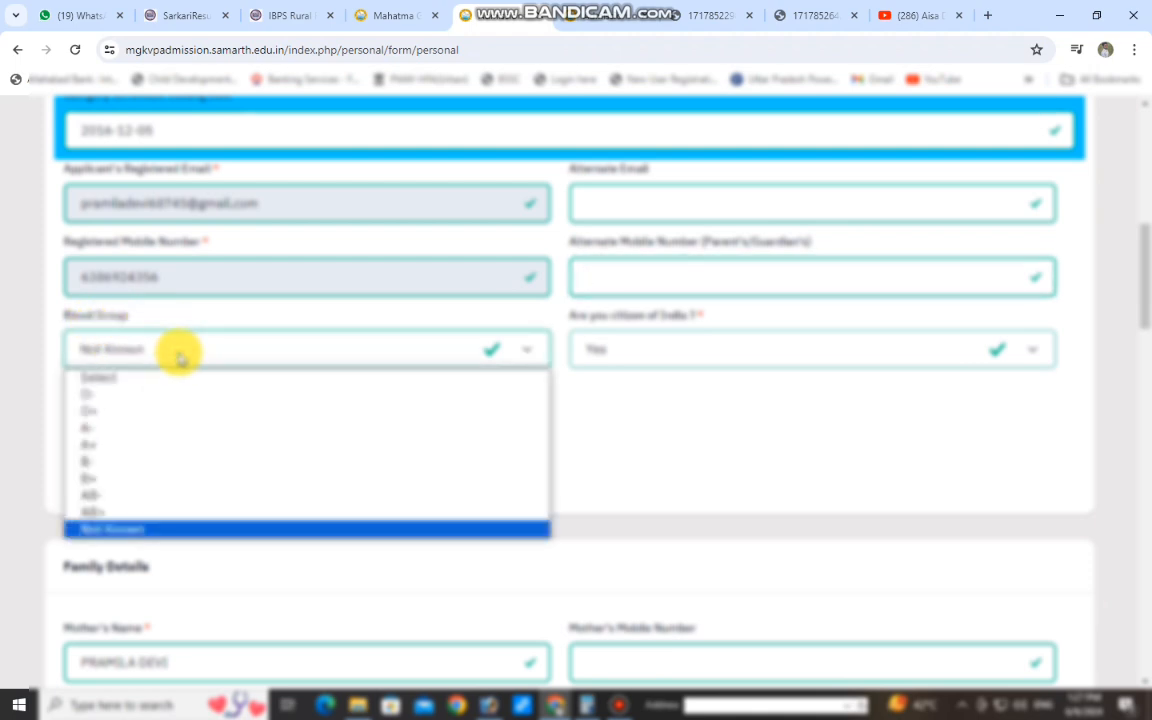
pyautogui.click(180, 355)
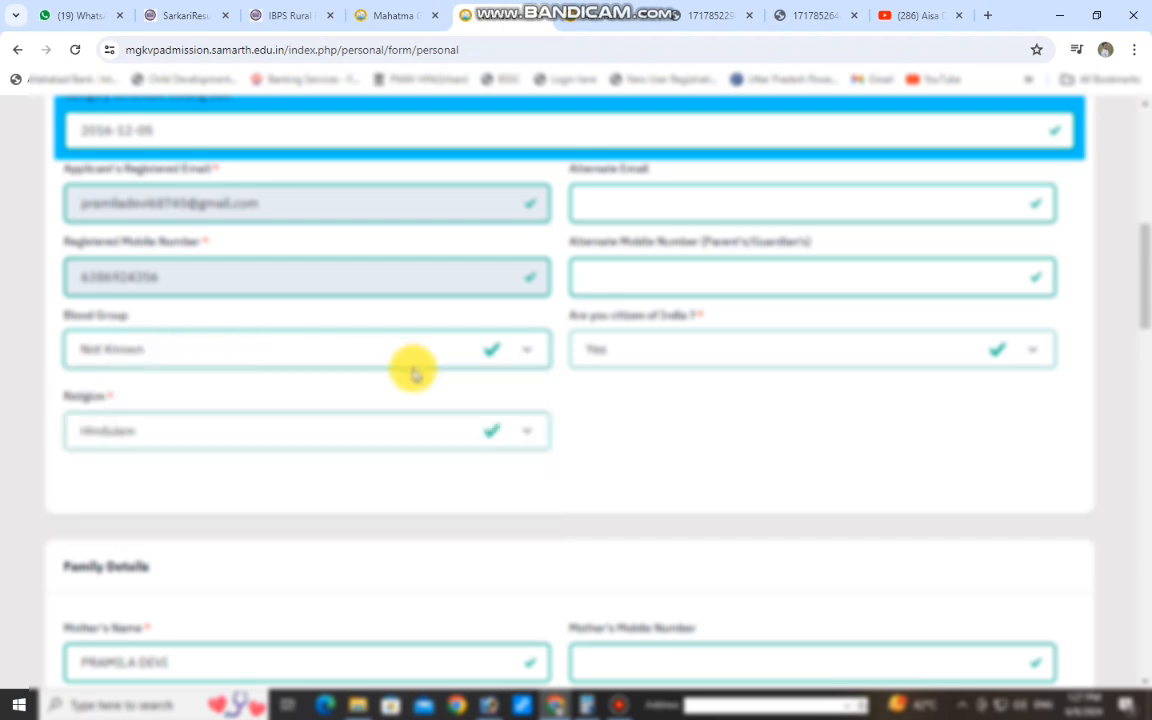
pyautogui.click(597, 338)
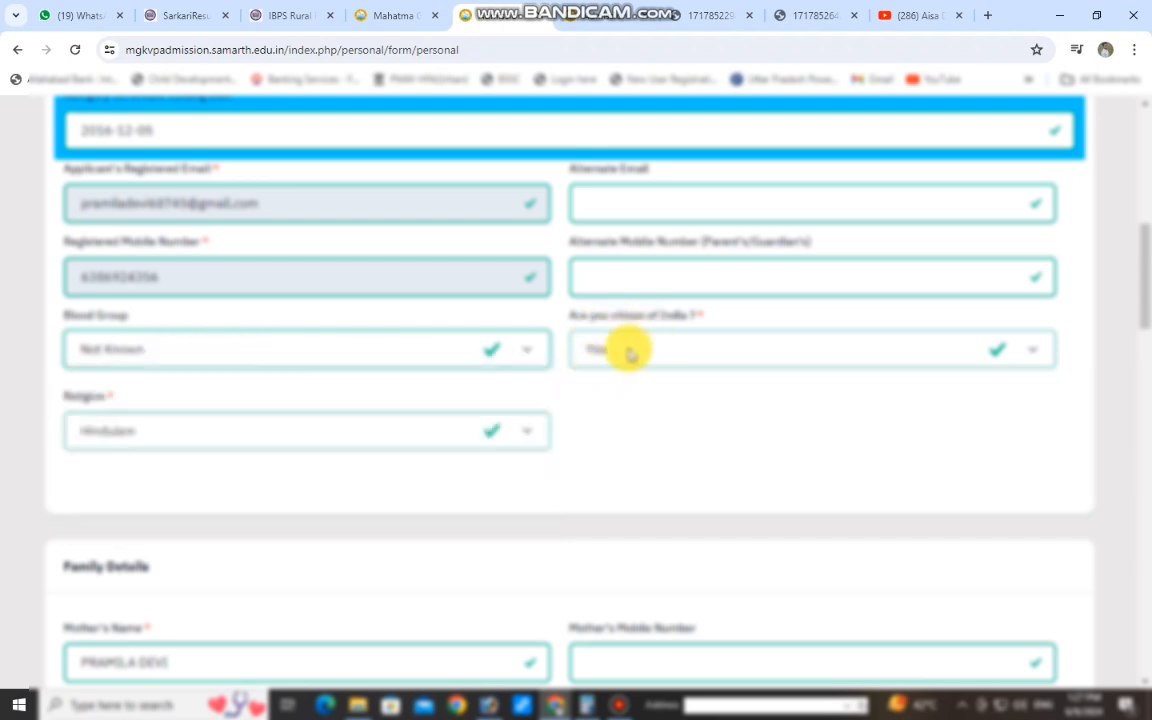
pyautogui.click(624, 352)
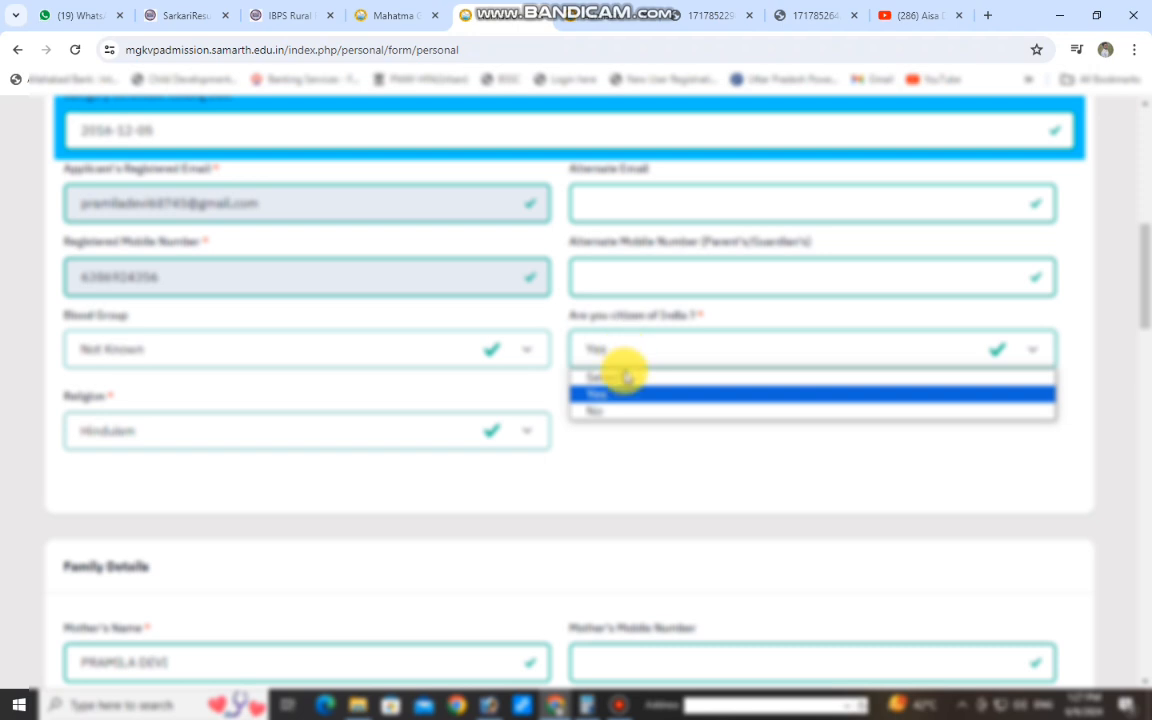
pyautogui.click(609, 394)
# Step: Choose Hinduism as the applicant's religion
pyautogui.scroll(-1, 267, 382)
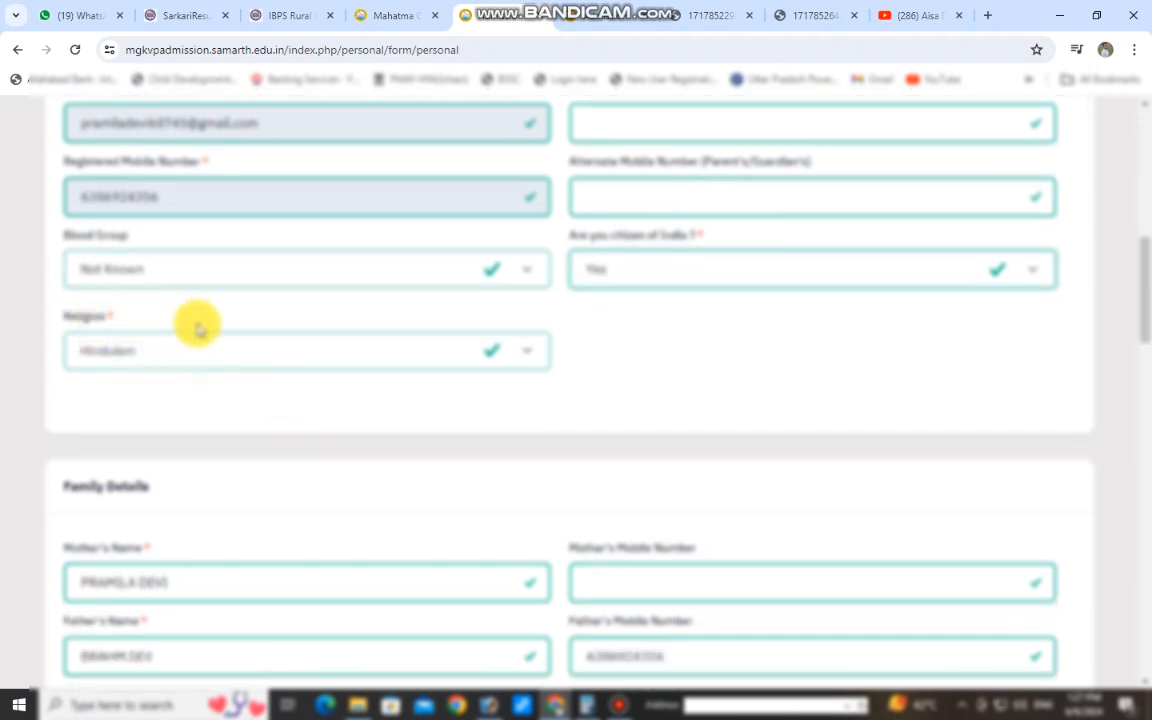
pyautogui.click(152, 348)
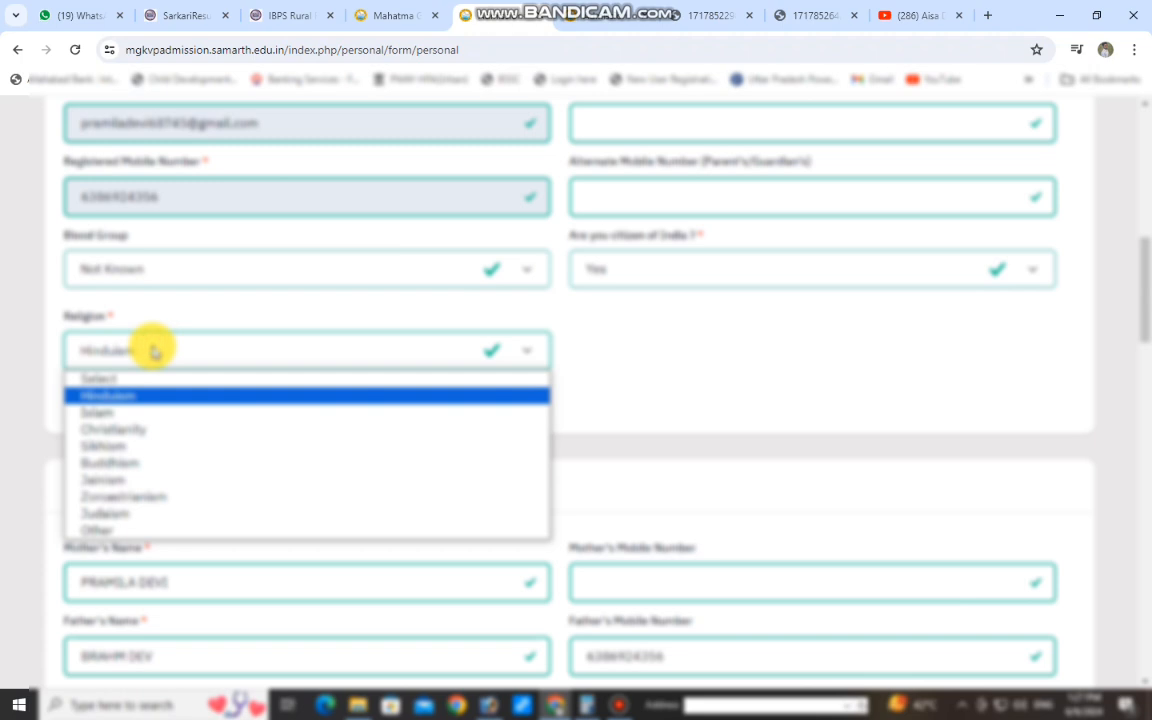
pyautogui.click(110, 396)
# Step: Go through the mother's and father's name and mobile number fields in the Family Details section
pyautogui.scroll(-3, 252, 329)
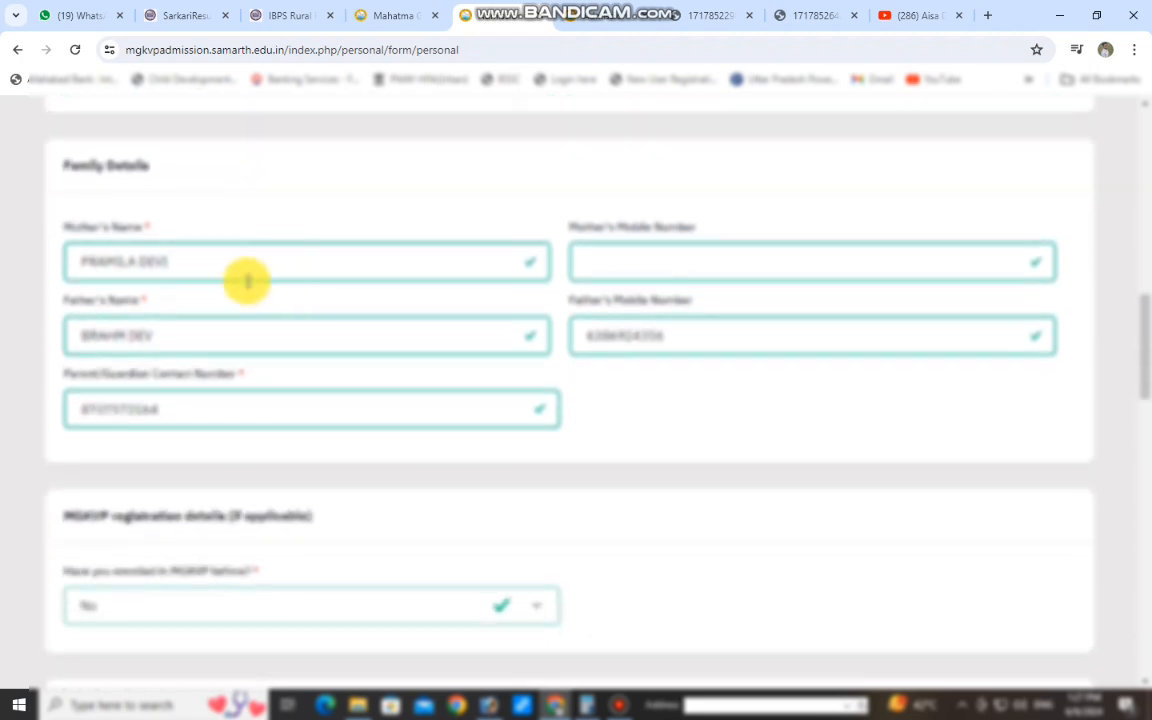
pyautogui.moveTo(193, 262); pyautogui.dragTo(44, 250)
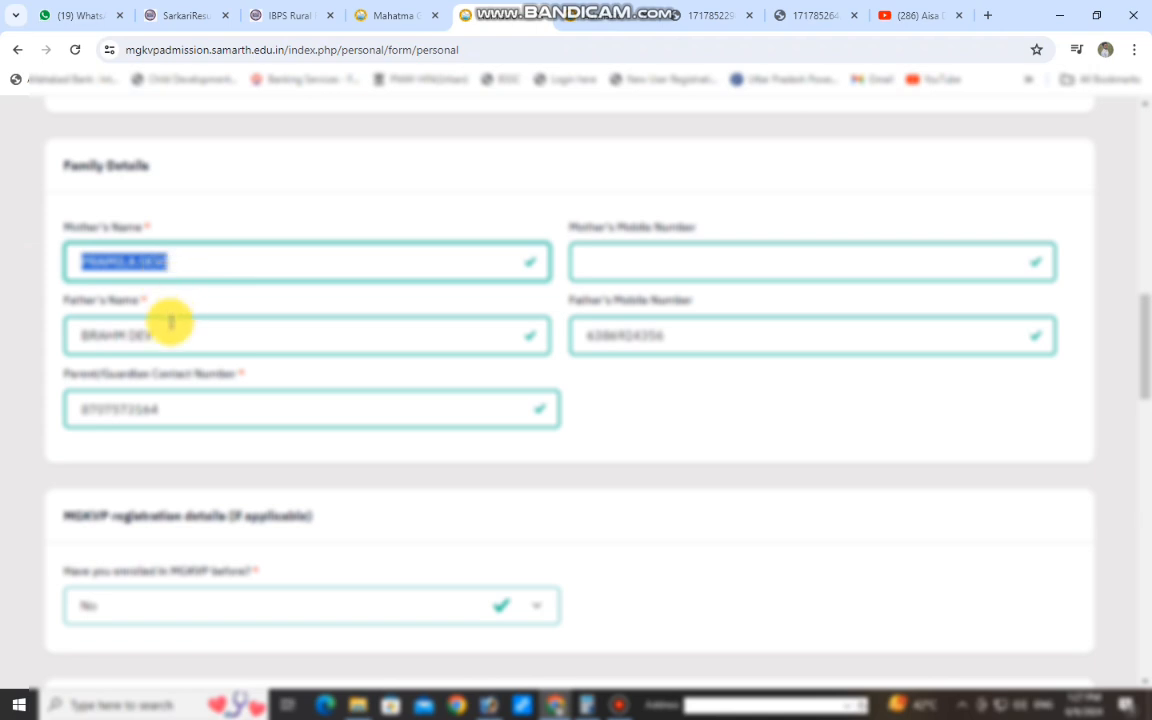
pyautogui.moveTo(179, 335); pyautogui.dragTo(78, 335)
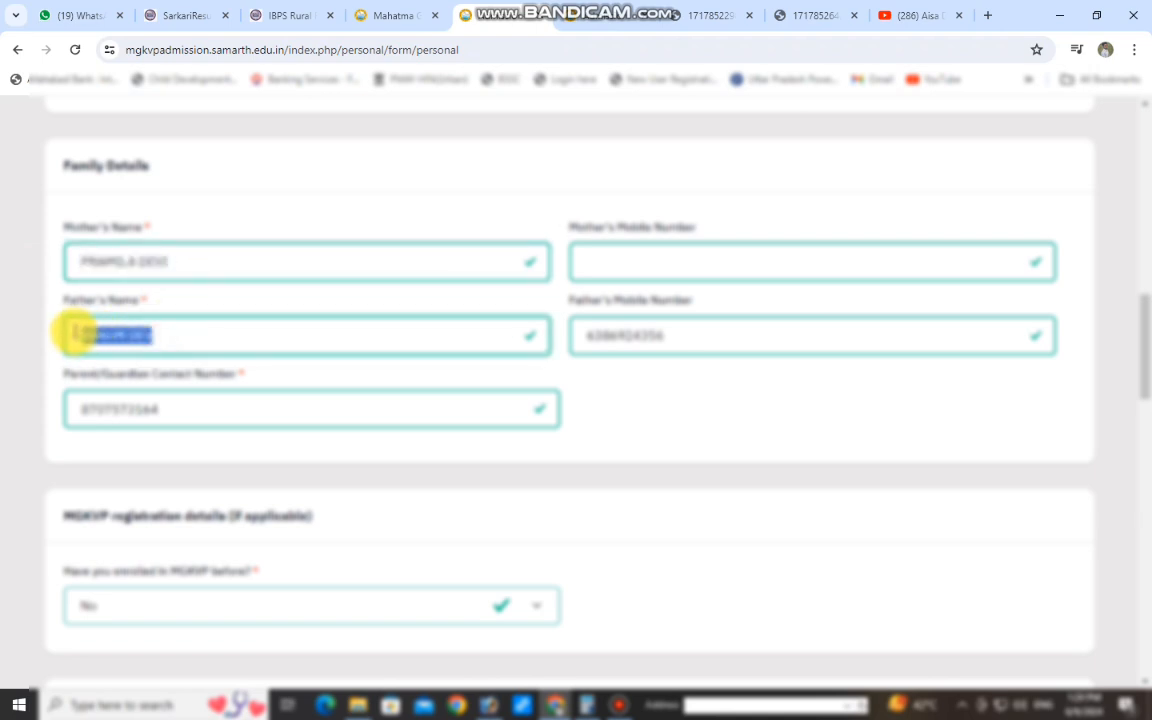
pyautogui.click(621, 261)
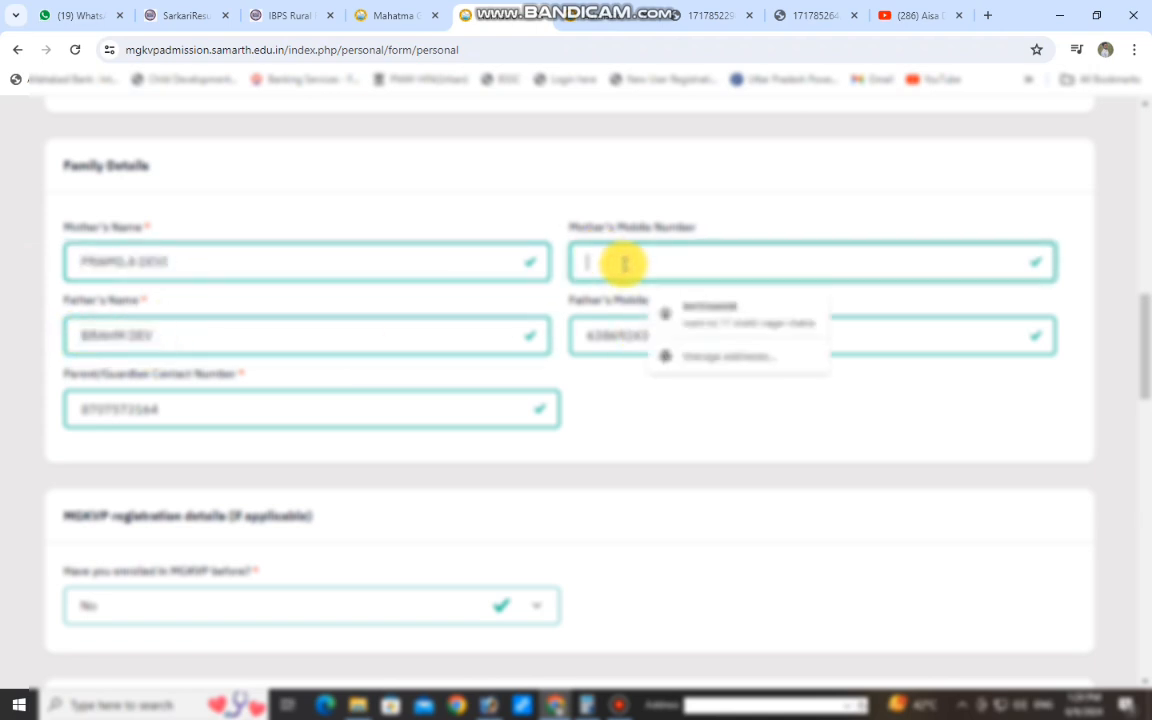
pyautogui.click(617, 337)
pyautogui.moveTo(694, 330); pyautogui.dragTo(576, 335)
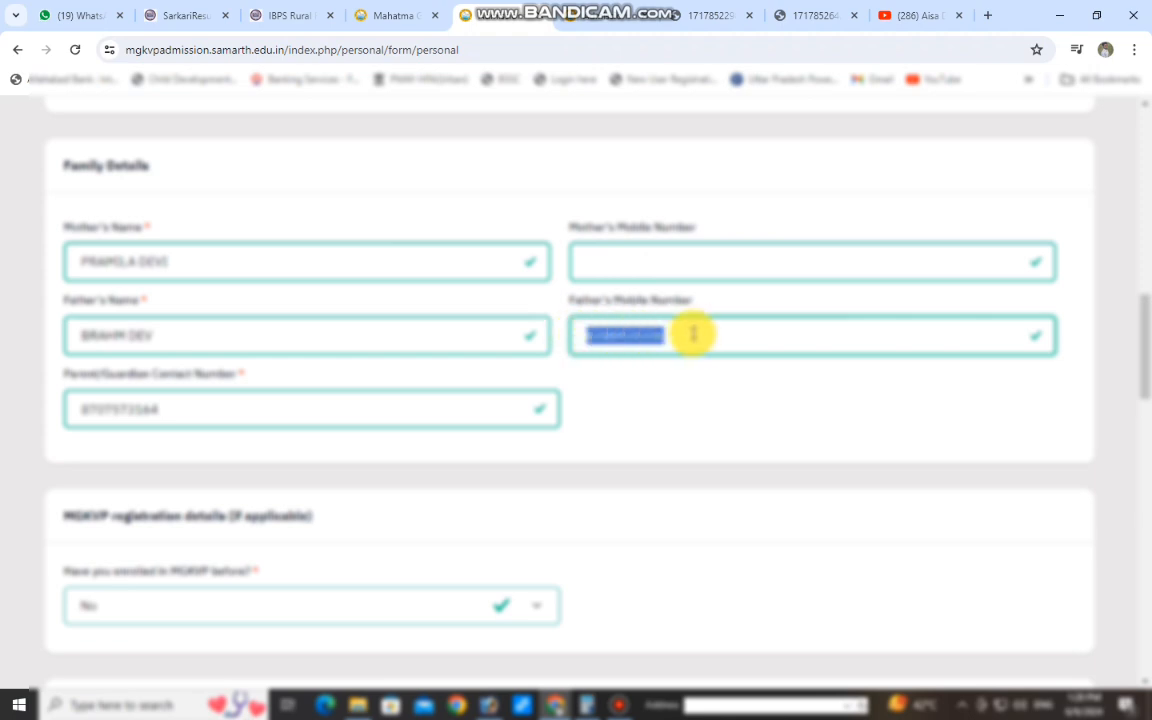
pyautogui.hotkey('ctrl', 'v')
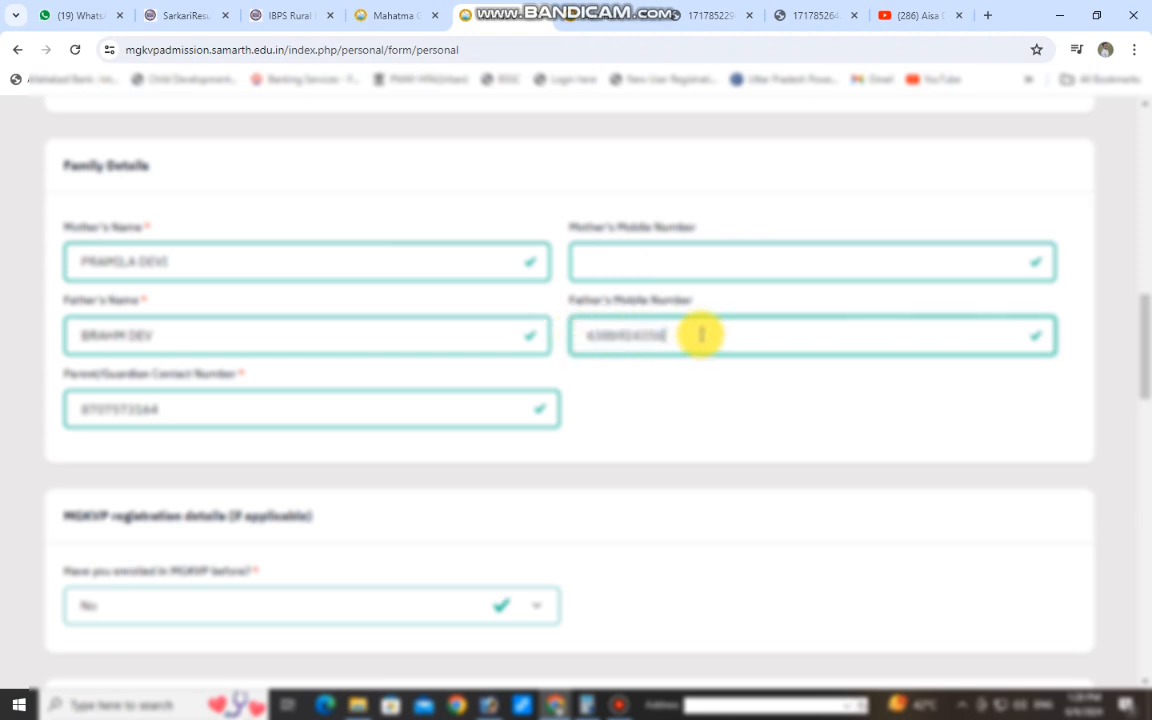
# Step: Examine the required parent/guardian contact number field in the Family Details section
pyautogui.scroll(-1, 638, 411)
pyautogui.moveTo(175, 325); pyautogui.dragTo(80, 328)
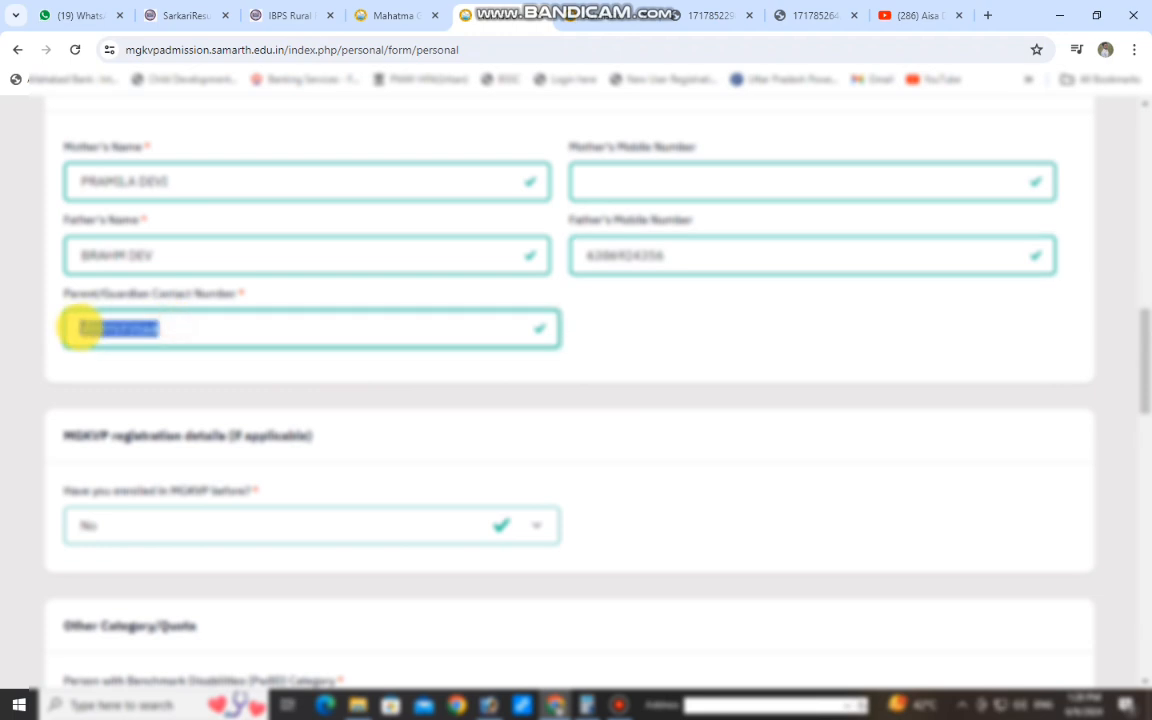
pyautogui.hotkey('ctrl', 'v')
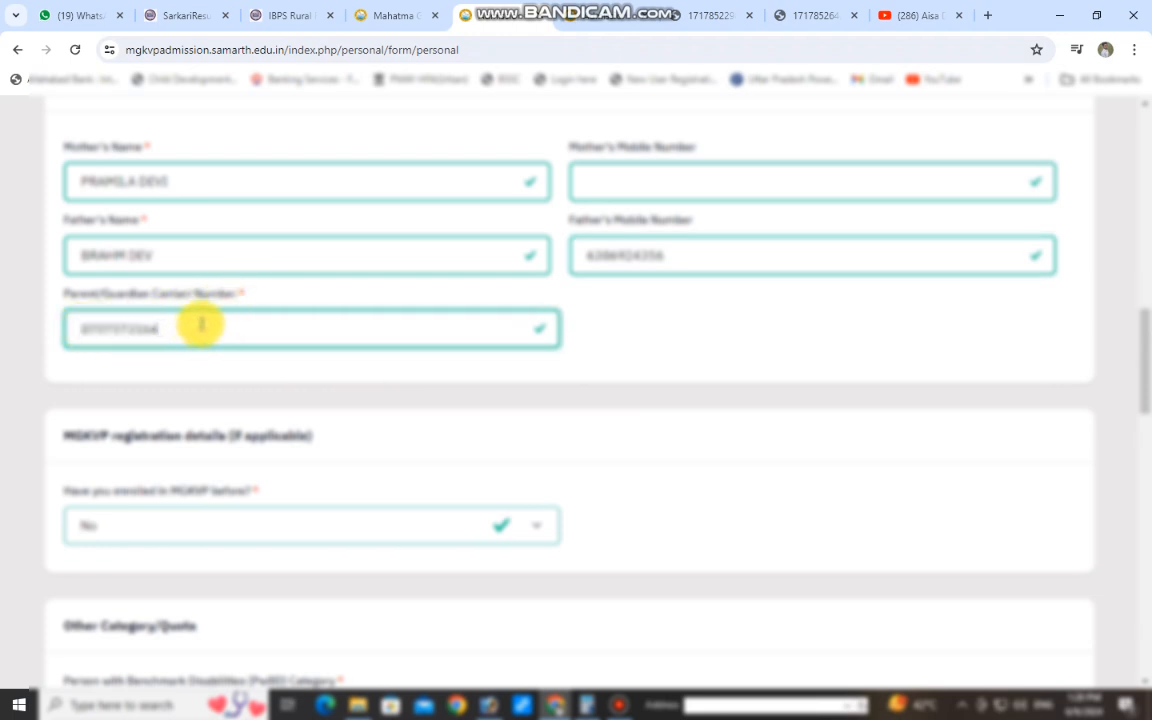
pyautogui.moveTo(201, 330); pyautogui.dragTo(80, 329)
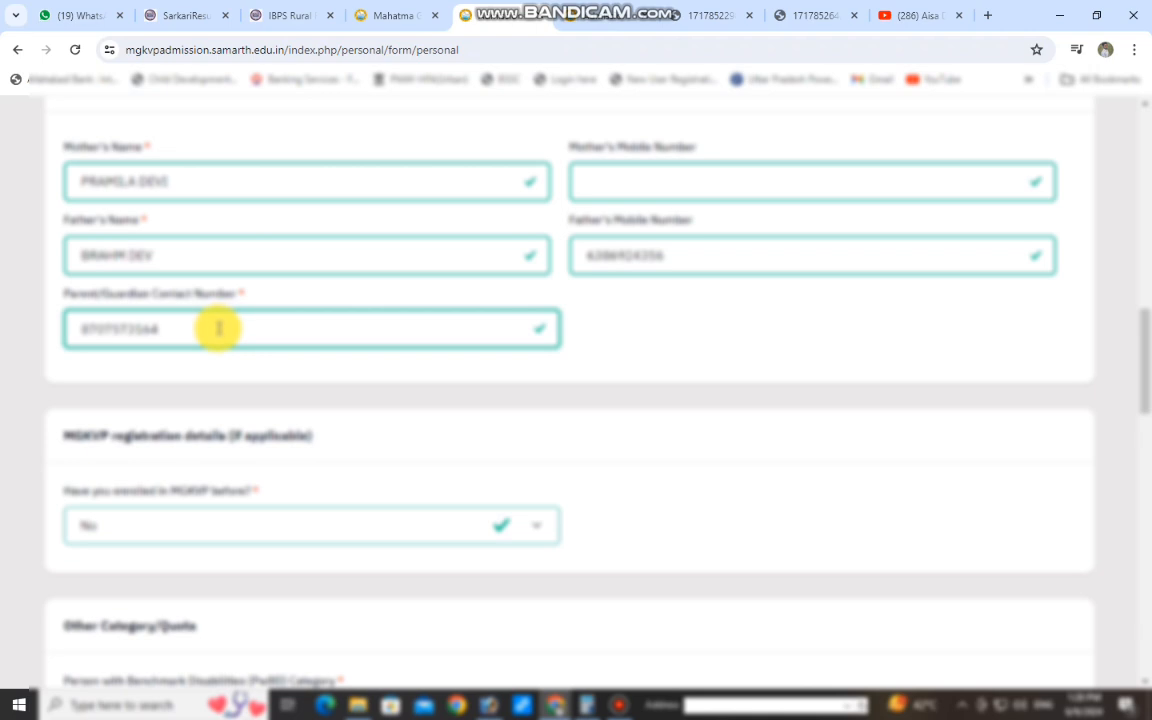
# Step: Answer No to the question about having enrolled in MGKVP before
pyautogui.scroll(-3, 218, 328)
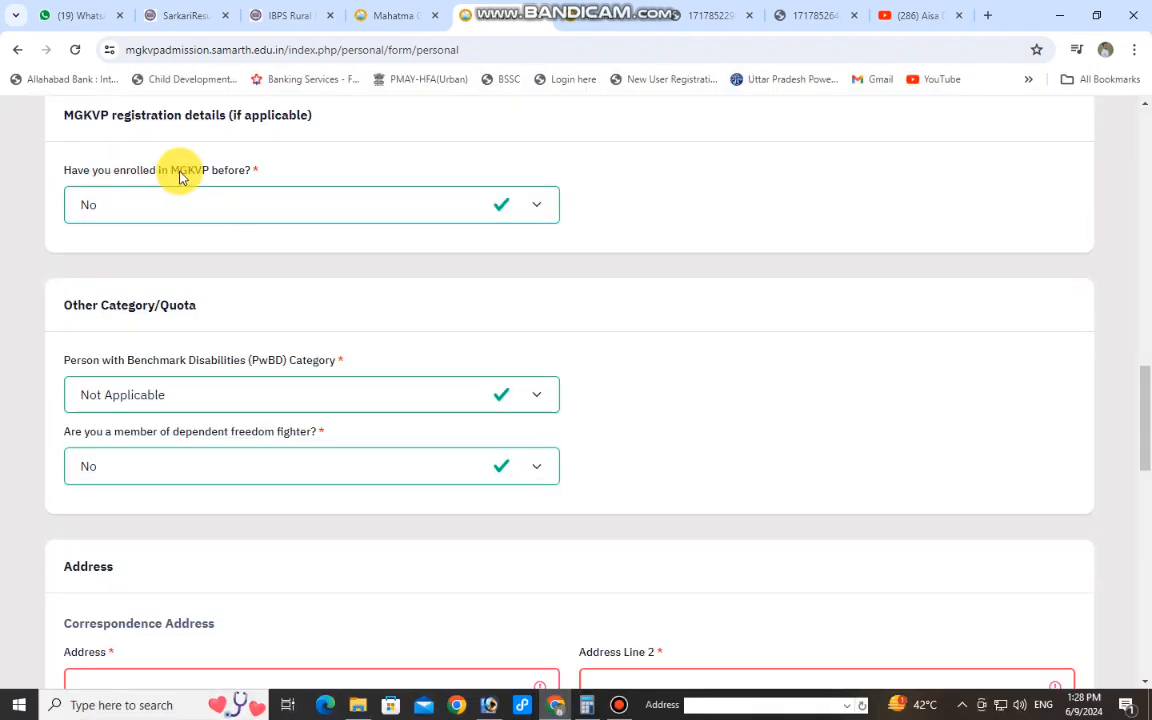
pyautogui.moveTo(268, 176); pyautogui.dragTo(64, 170)
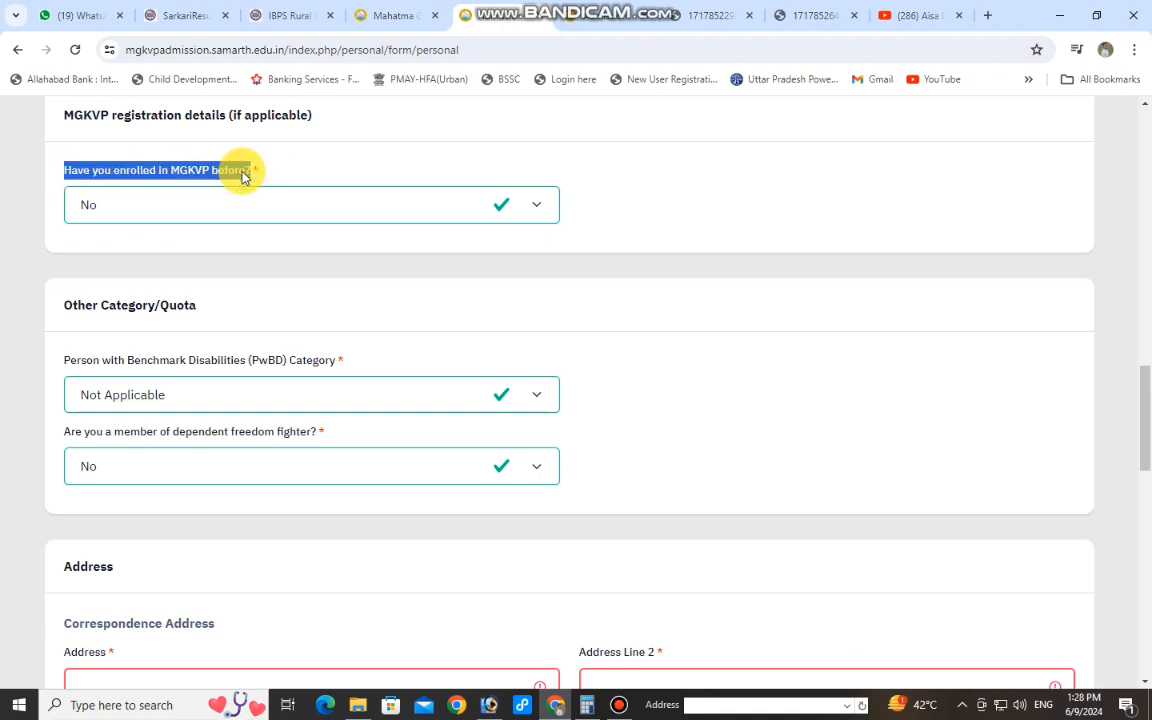
pyautogui.click(154, 216)
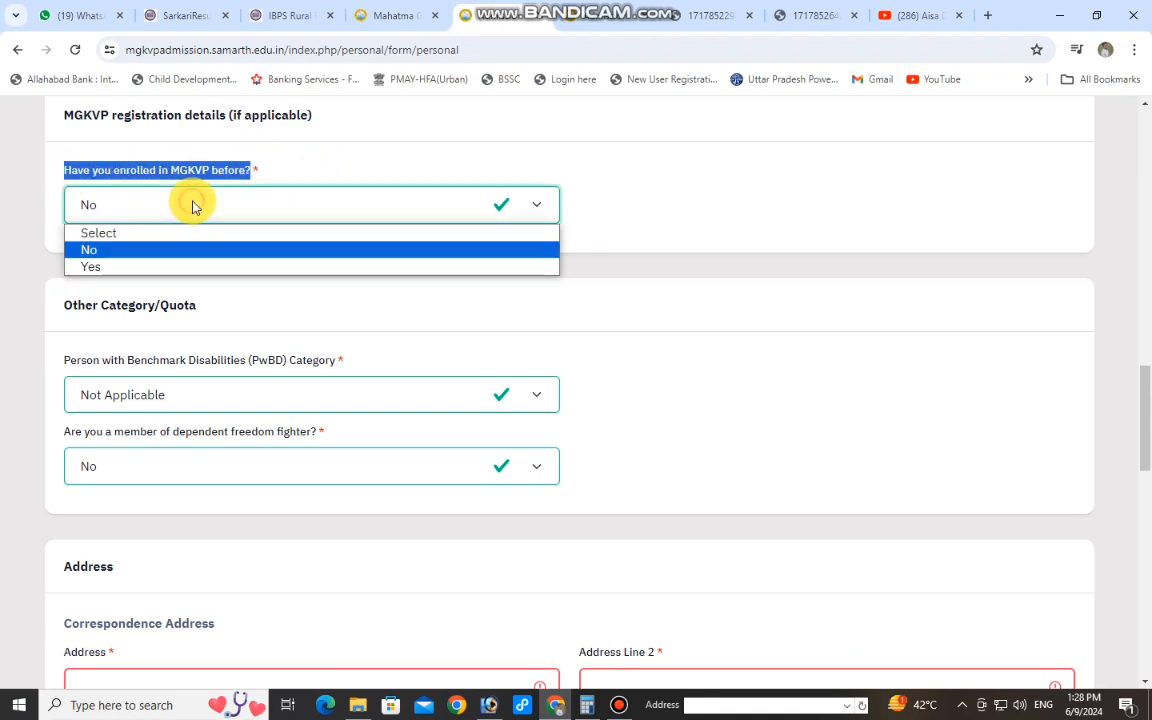
pyautogui.click(103, 247)
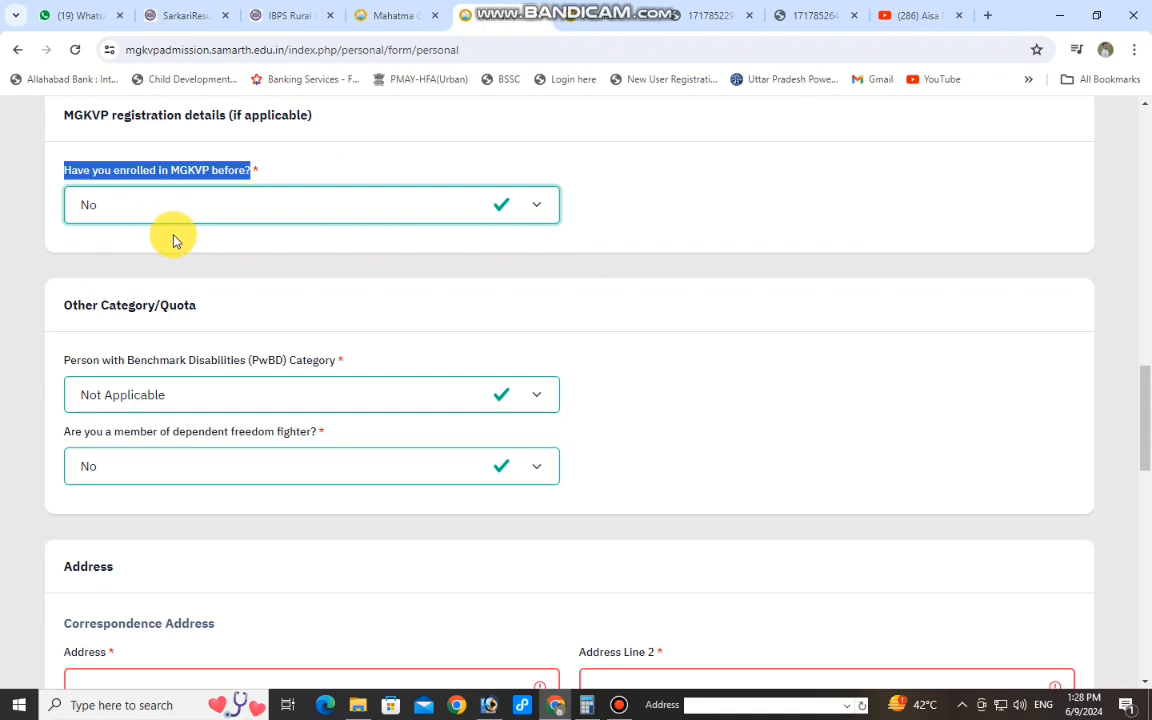
# Step: Check the Person with Benchmark Disabilities (PwBD) category options and choose Not Applicable
pyautogui.scroll(-3, 180, 245)
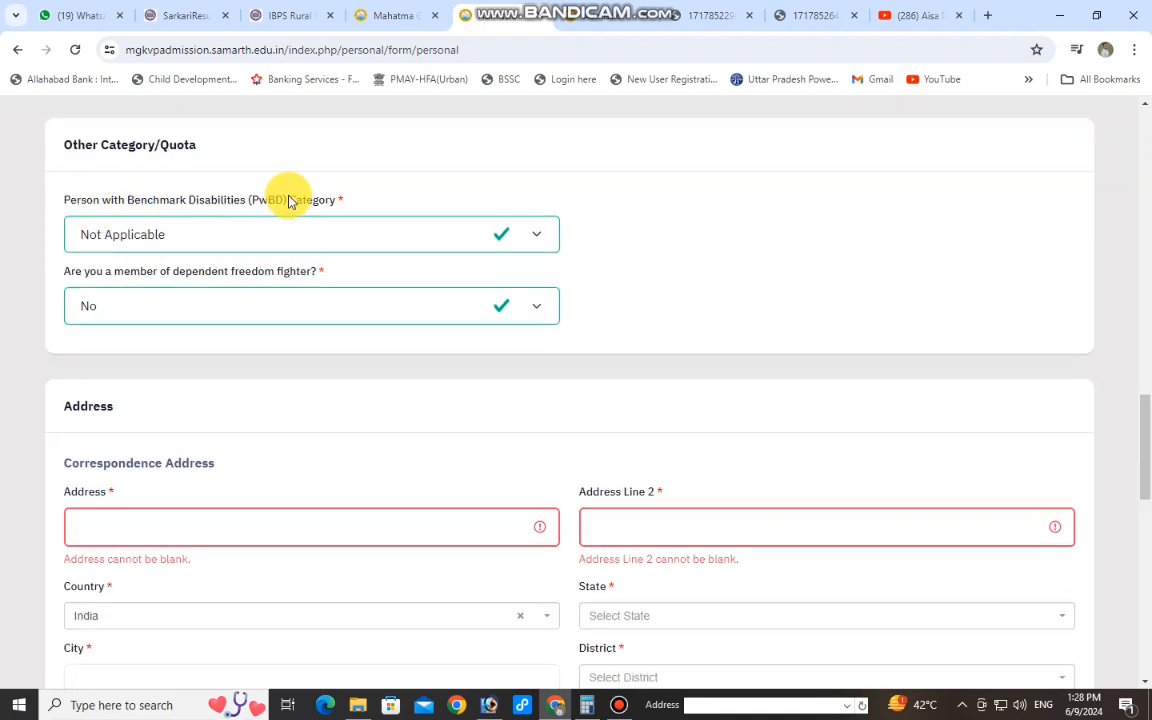
pyautogui.moveTo(383, 205); pyautogui.dragTo(160, 195)
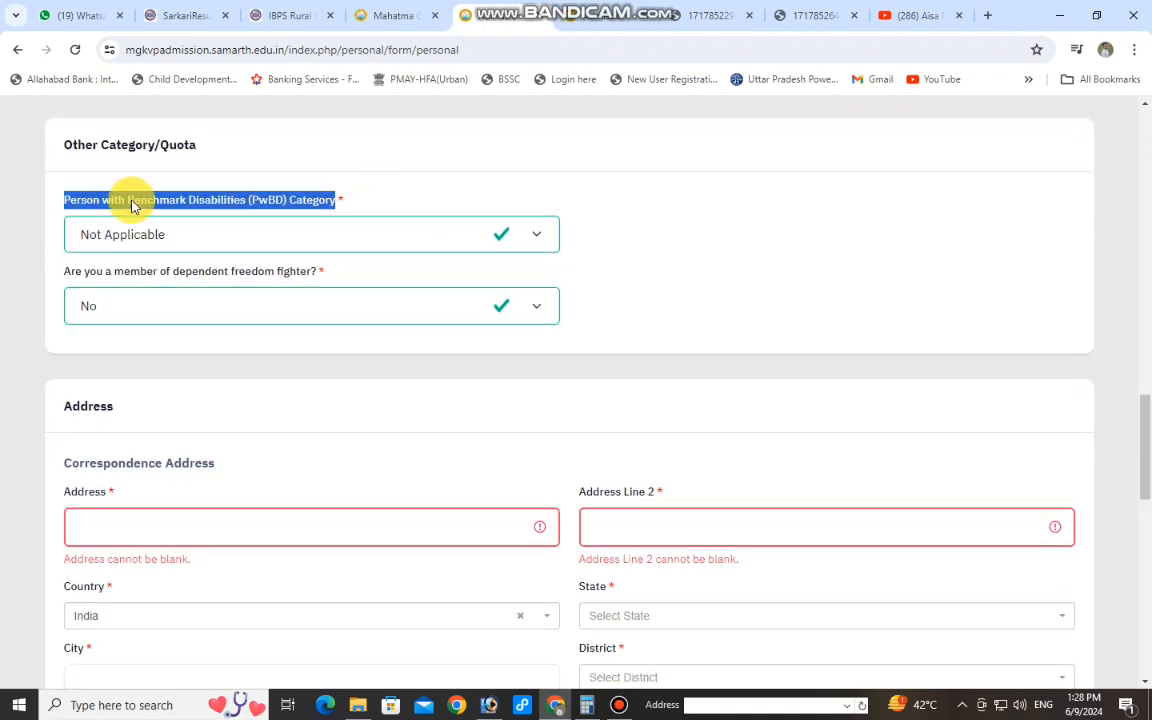
pyautogui.click(349, 201)
pyautogui.click(210, 232)
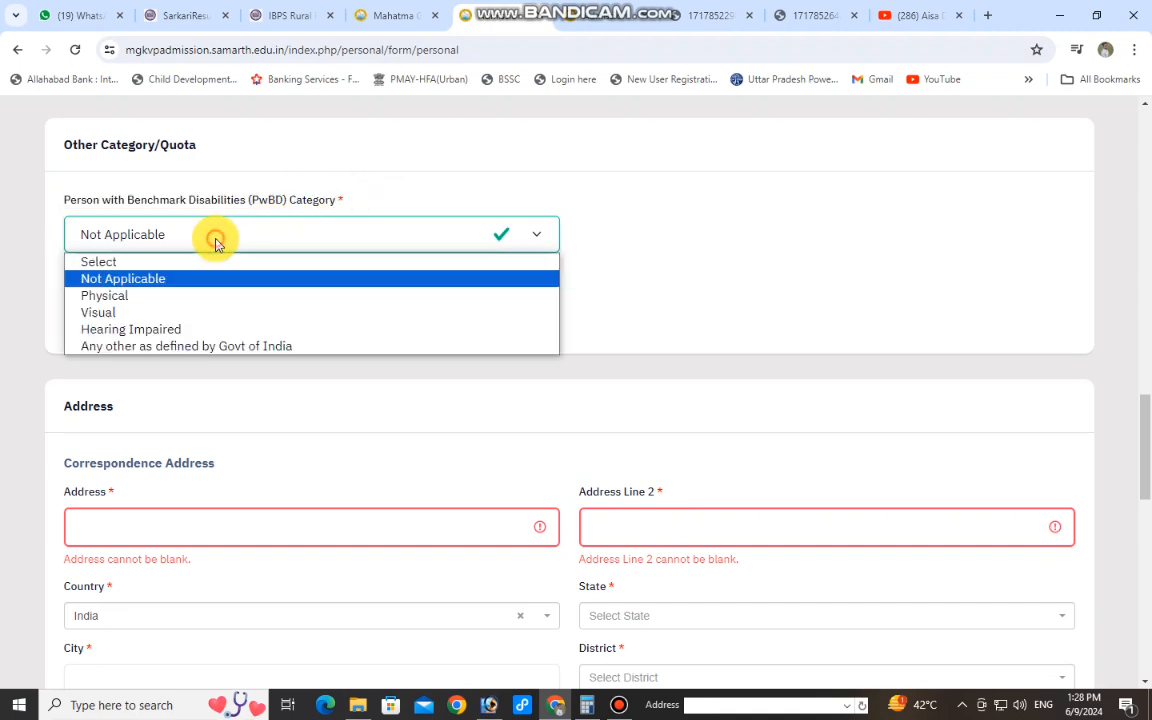
pyautogui.click(160, 286)
# Step: Check the dependent freedom fighter question, keeping the answer No
pyautogui.scroll(-1, 219, 270)
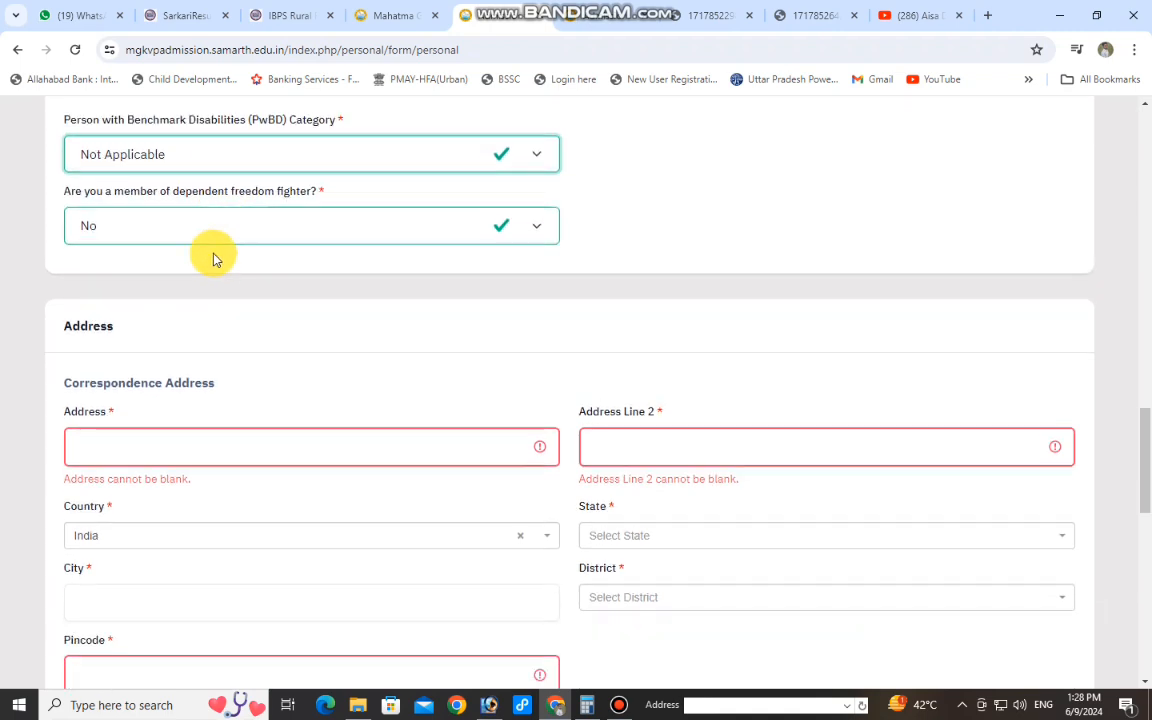
pyautogui.moveTo(64, 194); pyautogui.dragTo(332, 202)
pyautogui.click(155, 226)
pyautogui.click(157, 226)
# Step: Go through the correspondence address fields: both address lines, country, state, city, district and pincode
pyautogui.scroll(-1, 323, 312)
pyautogui.scroll(-3, 323, 312)
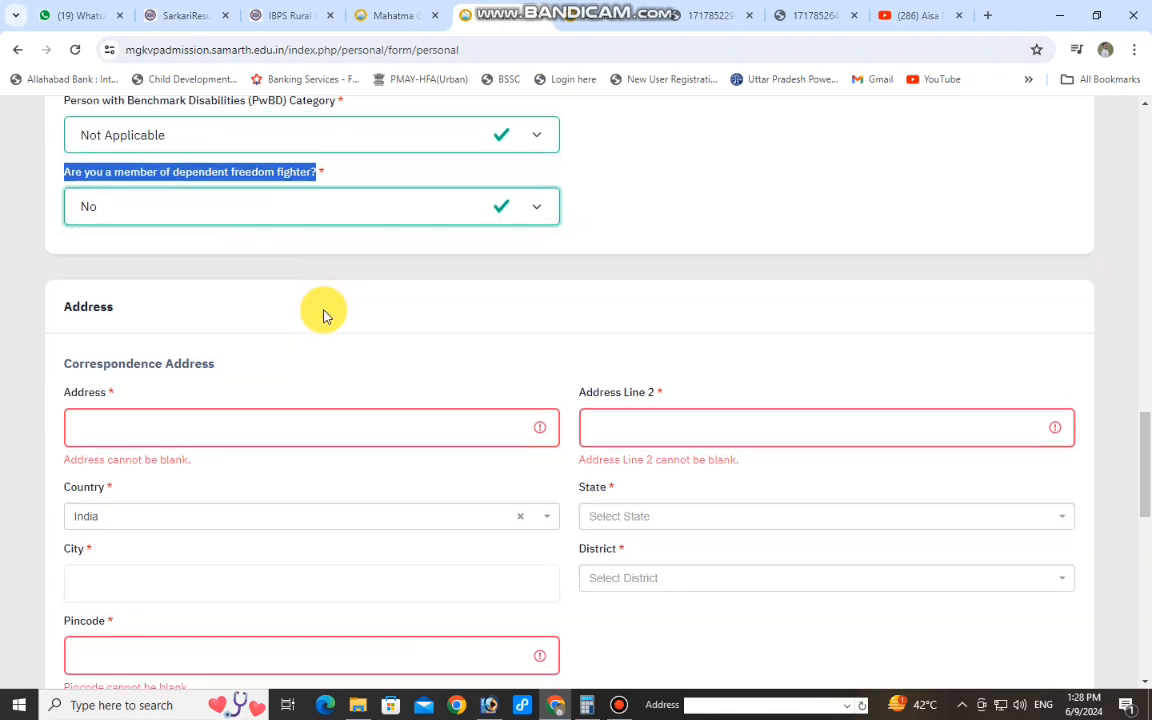
pyautogui.click(120, 290)
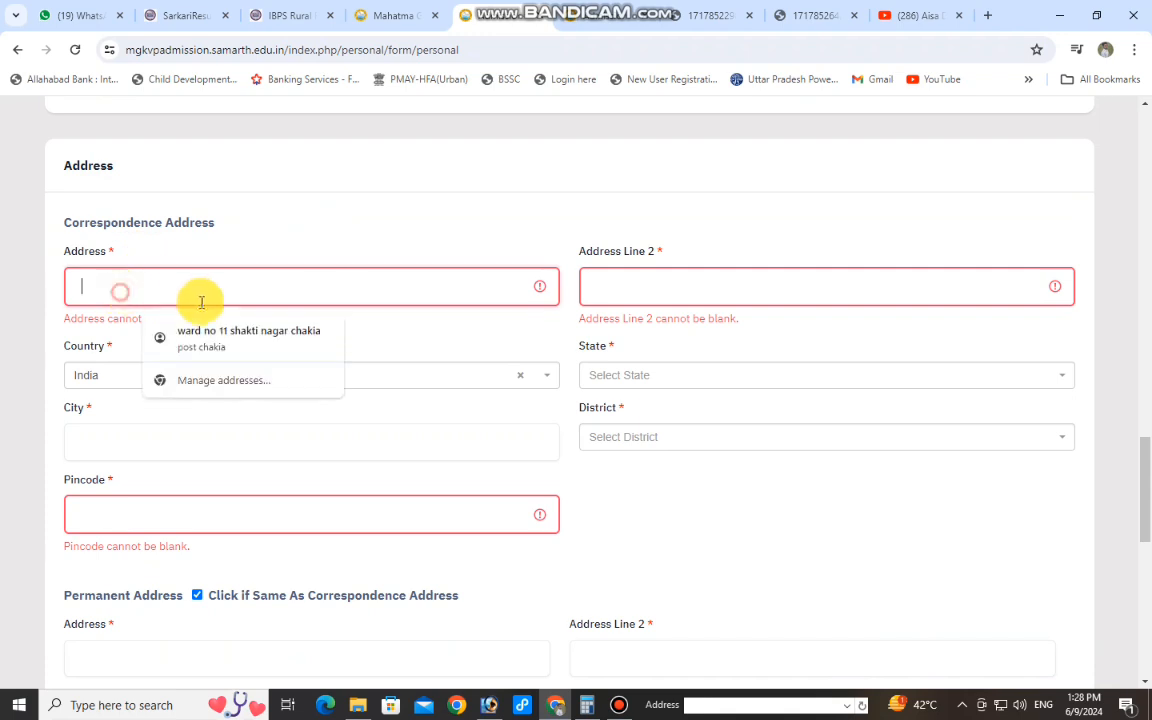
pyautogui.scroll(-2, 120, 292)
pyautogui.click(159, 201)
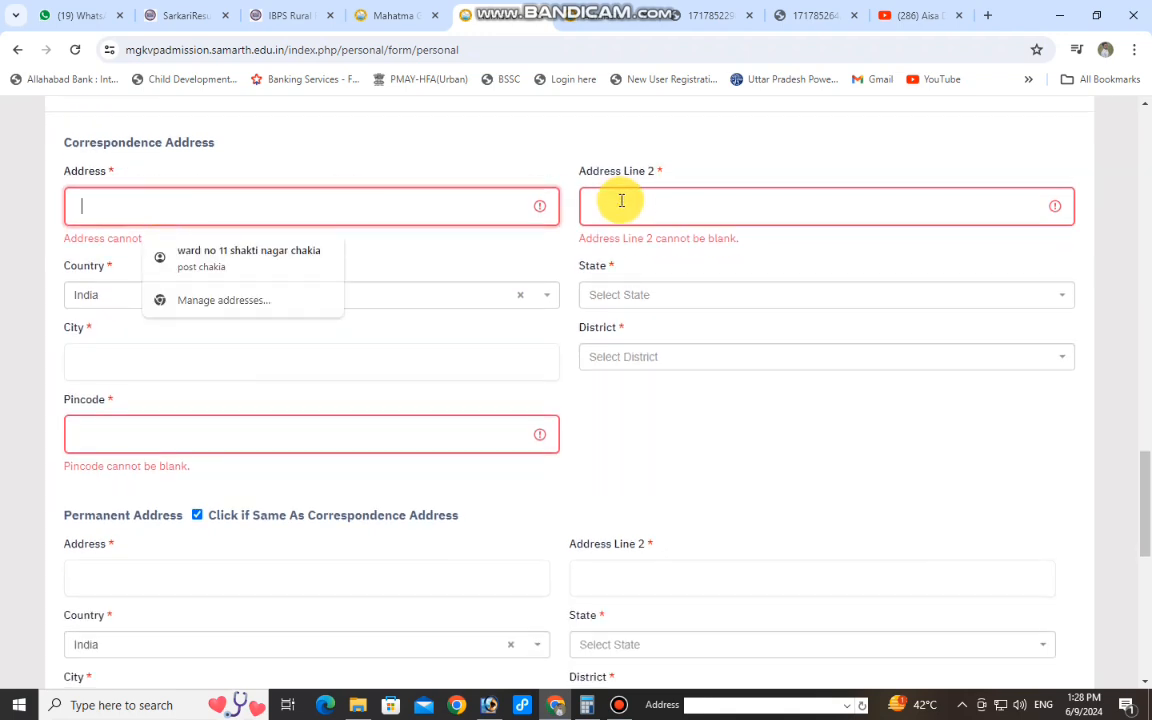
pyautogui.click(620, 203)
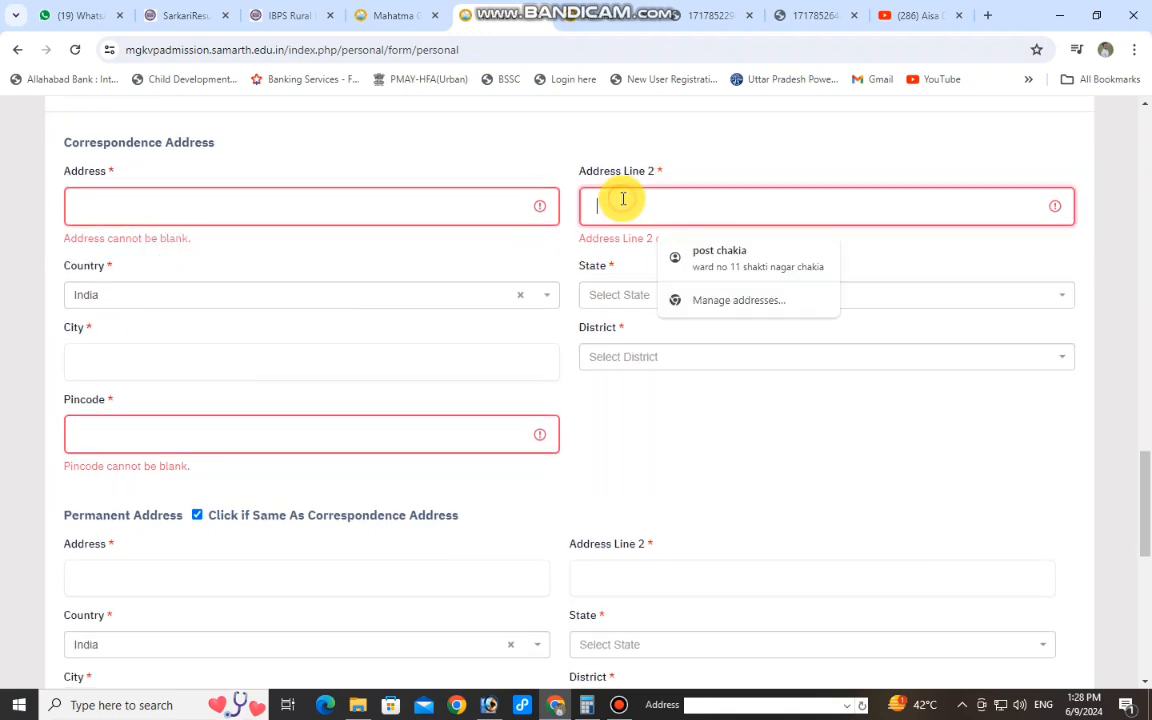
pyautogui.click(113, 300)
pyautogui.click(115, 300)
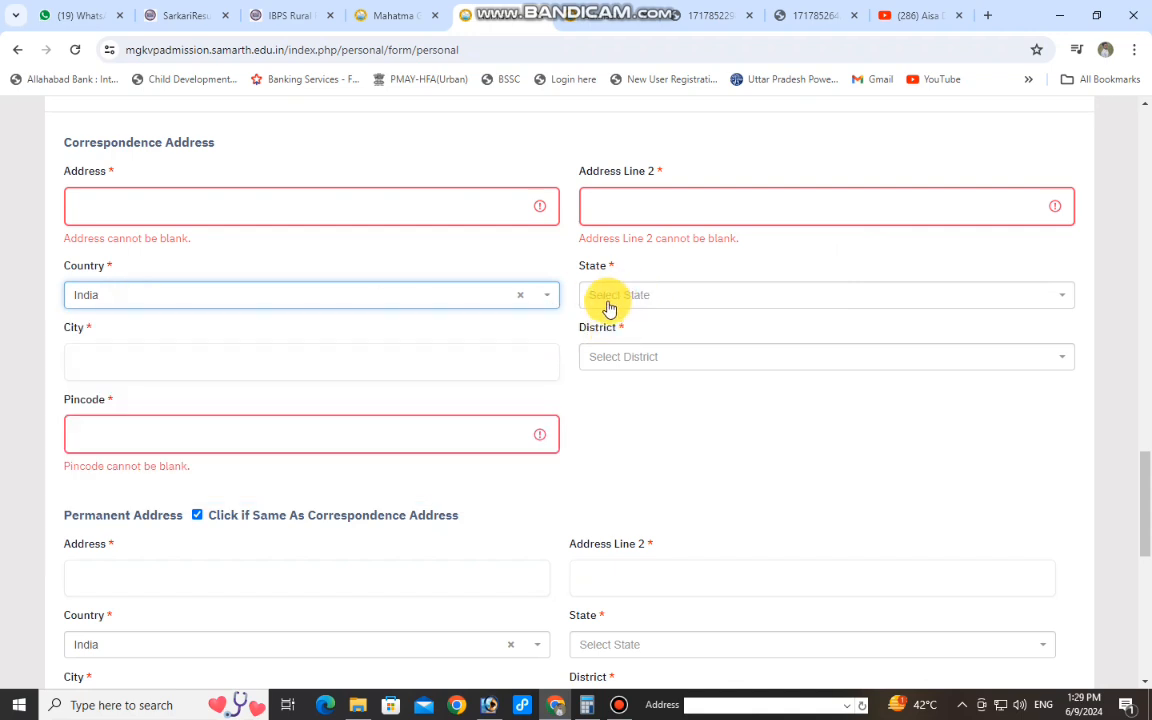
pyautogui.click(135, 368)
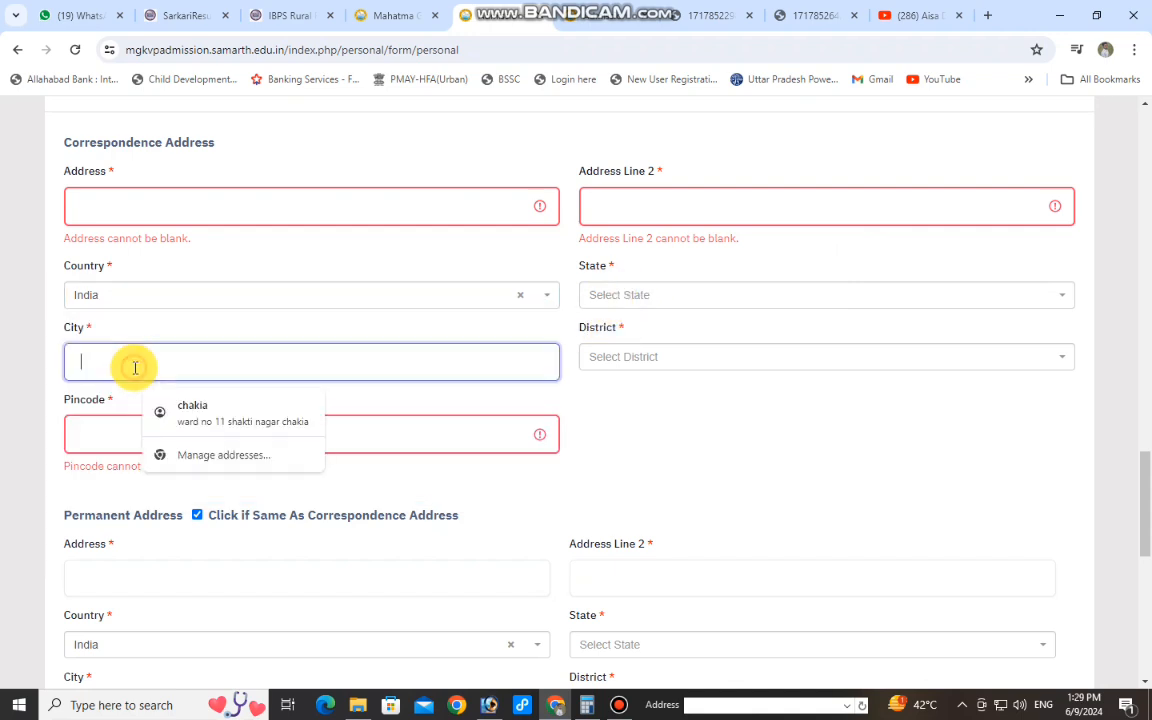
pyautogui.click(632, 366)
pyautogui.scroll(-2, 600, 350)
pyautogui.click(180, 297)
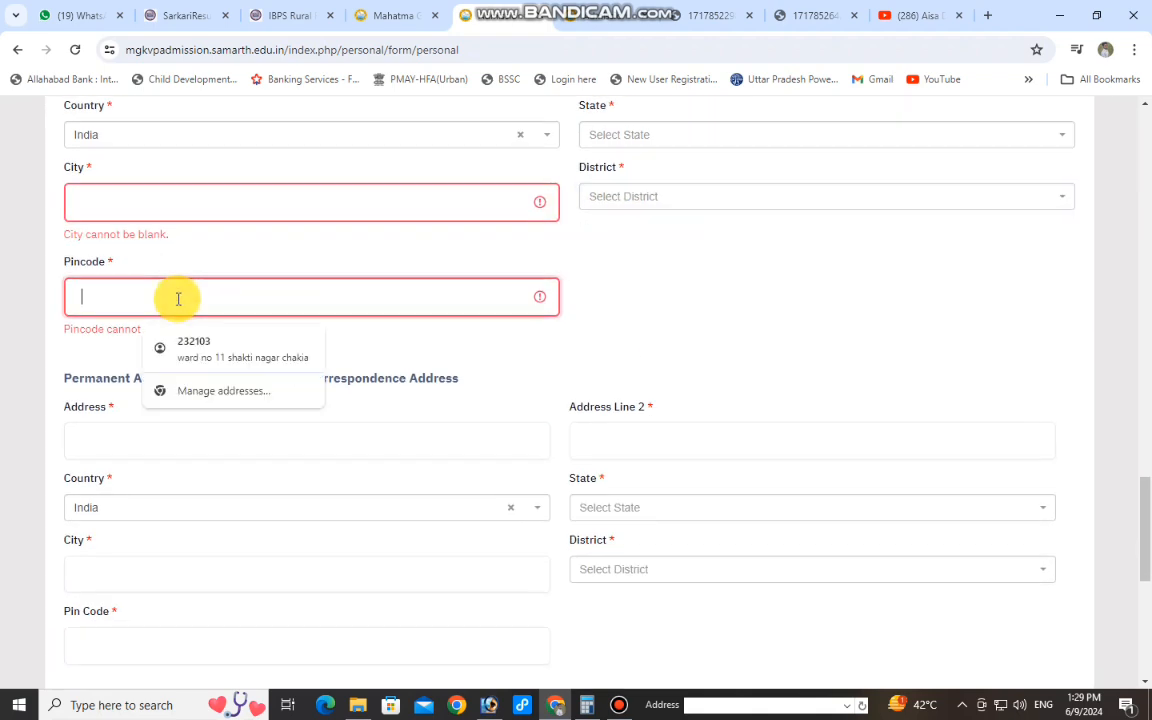
# Step: Use the Same As Correspondence Address option for the permanent address
pyautogui.scroll(-1, 445, 337)
pyautogui.click(205, 300)
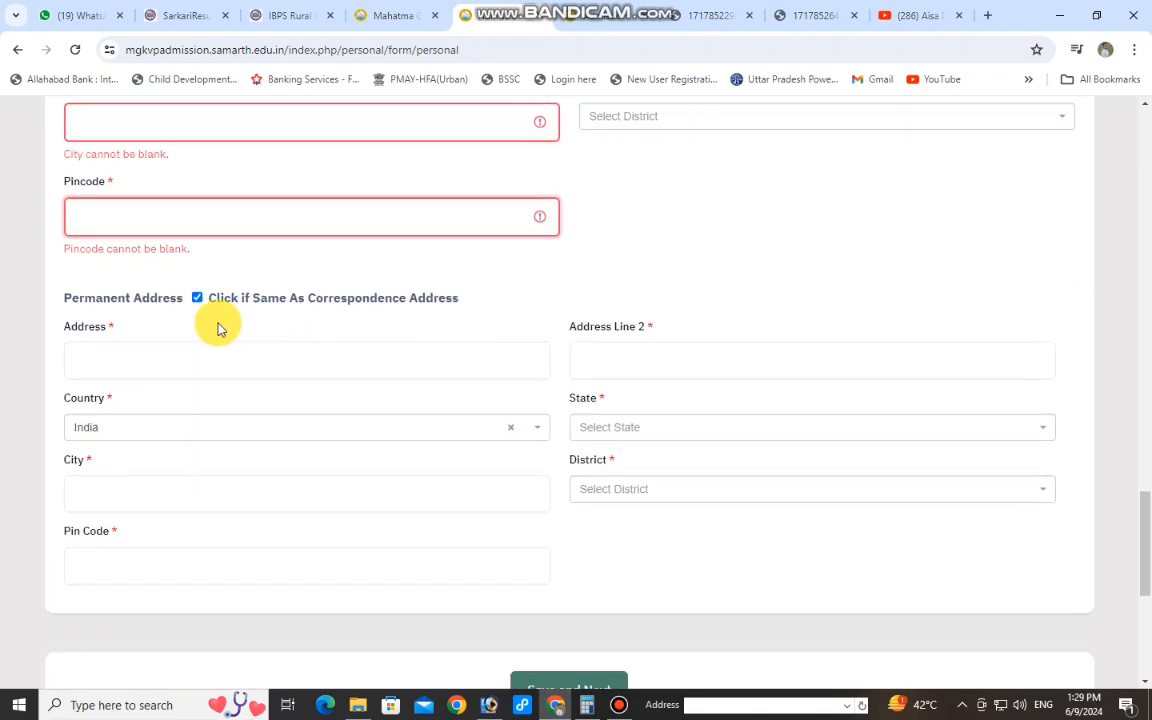
pyautogui.click(197, 299)
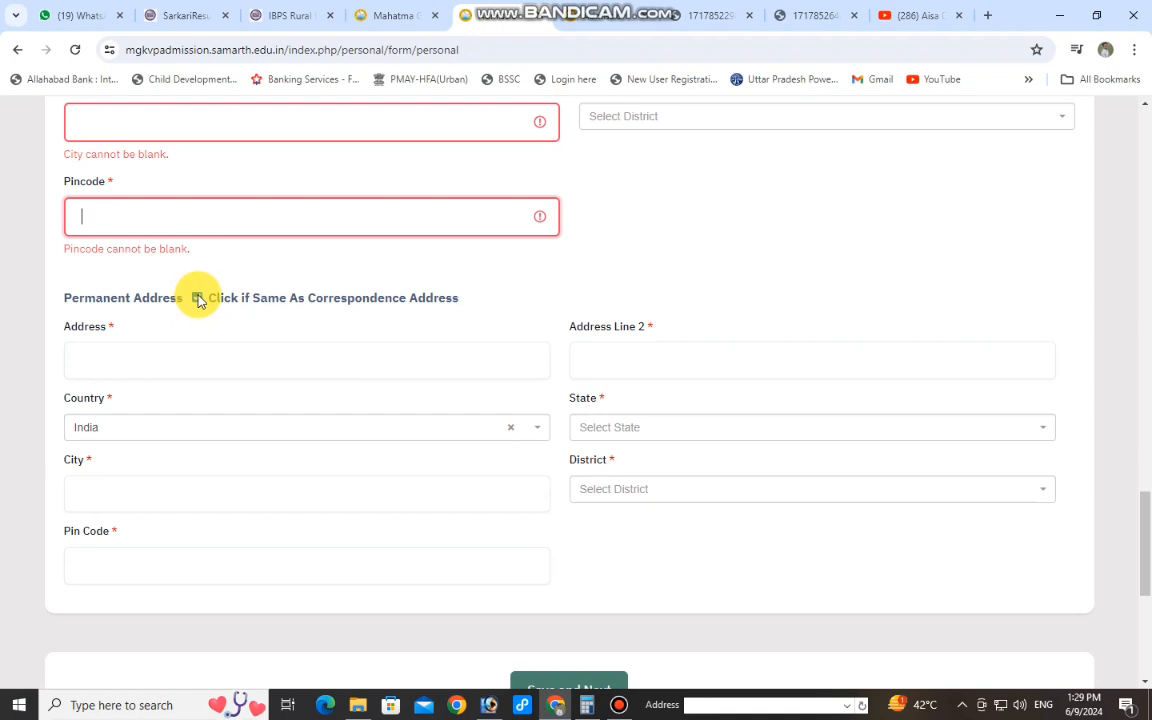
pyautogui.click(197, 299)
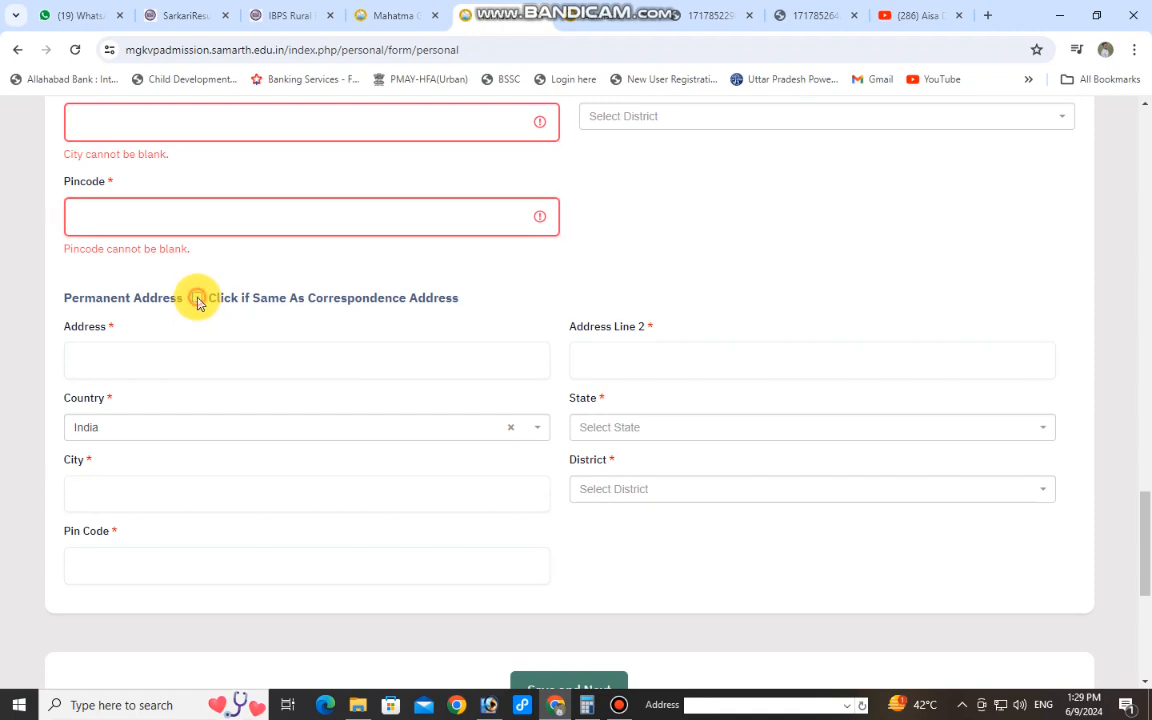
# Step: Review the profile details preview through the Other Category/Quota section and proceed to the sports quota section
pyautogui.scroll(-2, 480, 460)
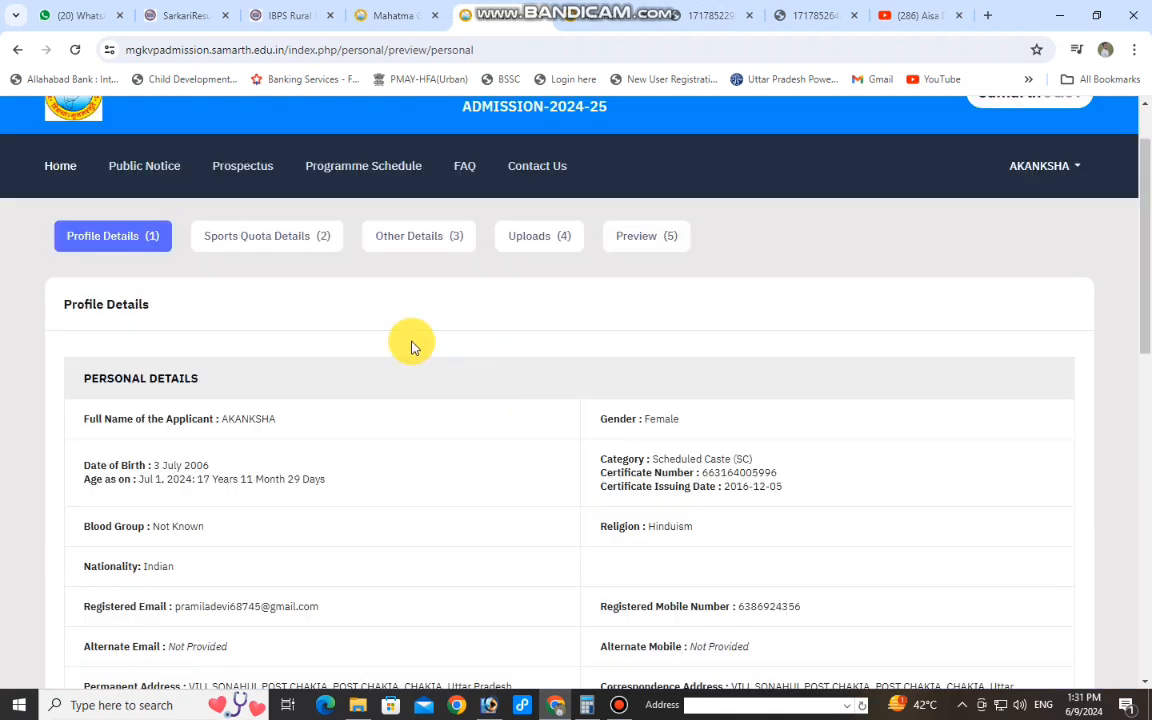
pyautogui.scroll(-3, 411, 342)
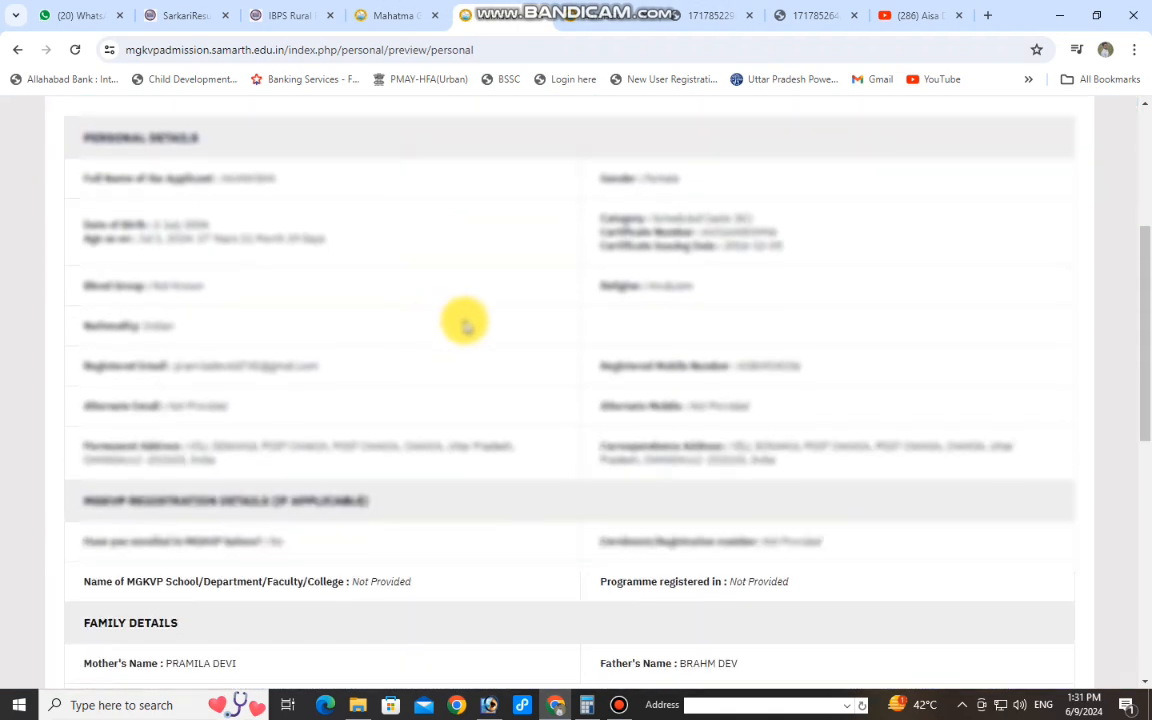
pyautogui.scroll(-5, 440, 318)
pyautogui.scroll(3, 400, 440)
pyautogui.scroll(-1, 398, 500)
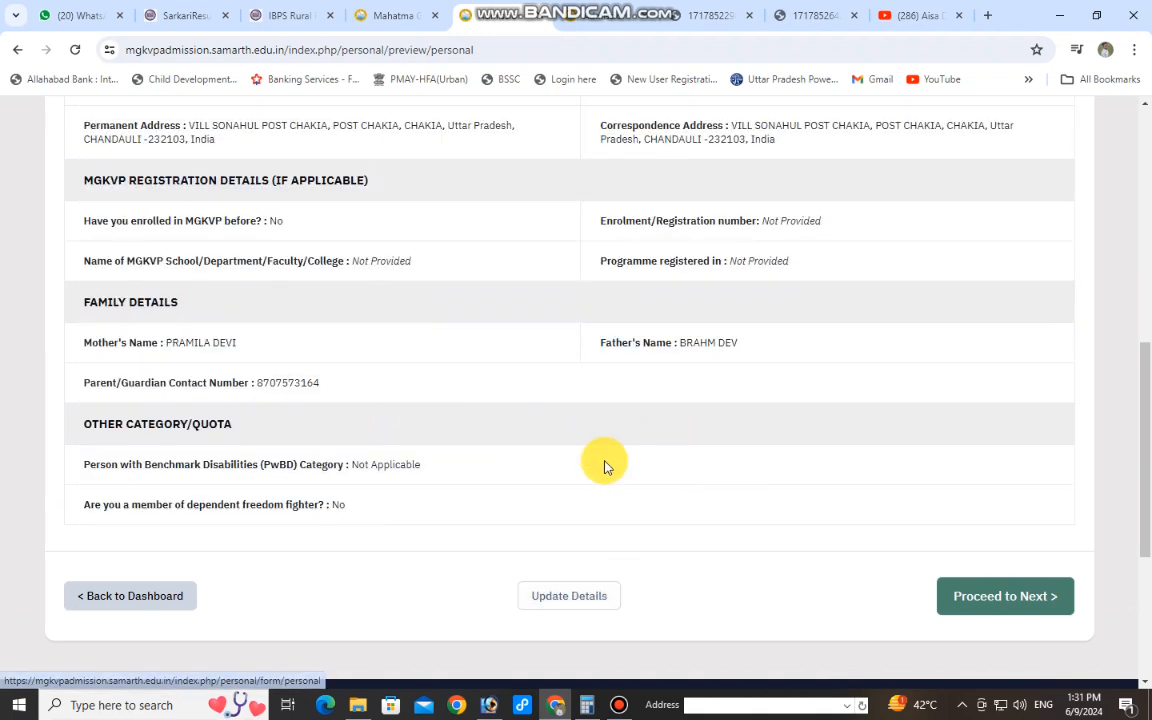
pyautogui.scroll(-3, 660, 486)
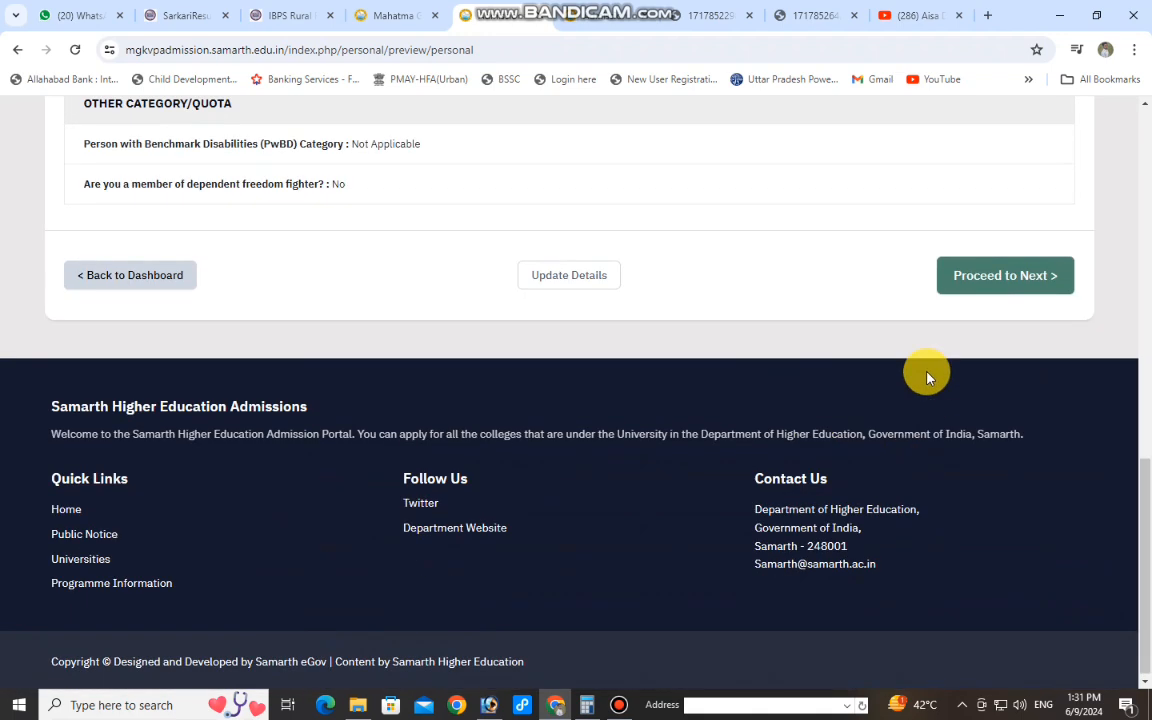
pyautogui.click(990, 279)
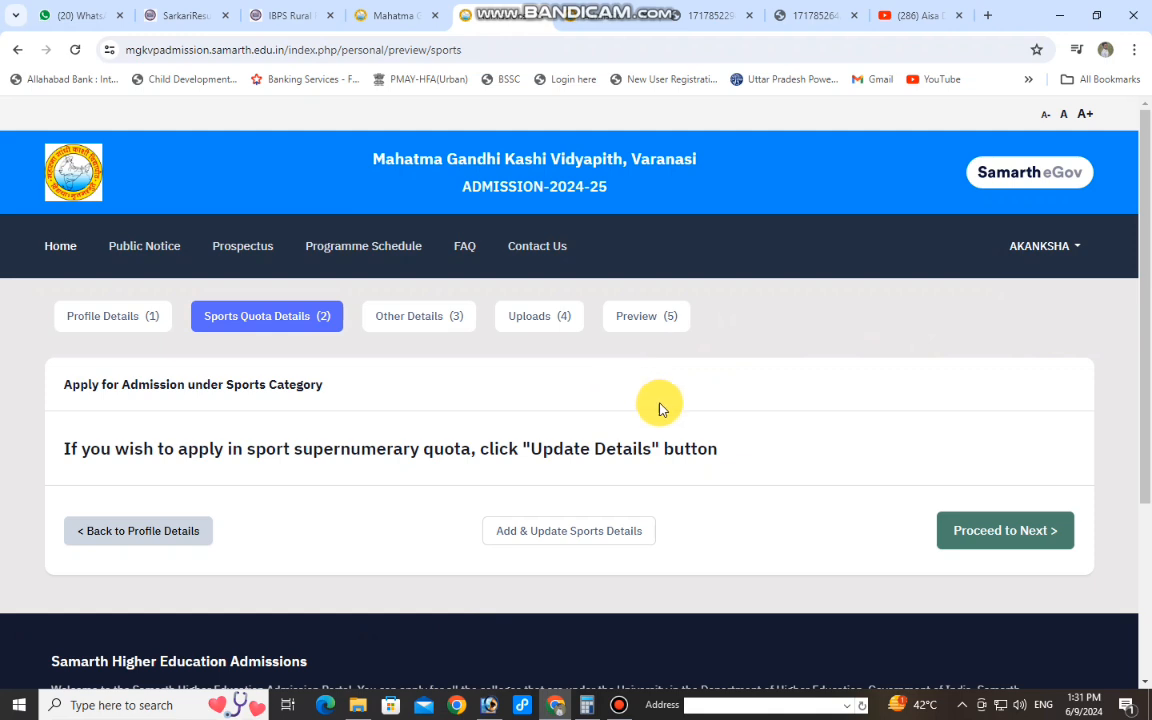
# Step: Examine the Sports Quota Details section and proceed to Other Details without adding any sports details
pyautogui.moveTo(193, 335); pyautogui.dragTo(300, 330)
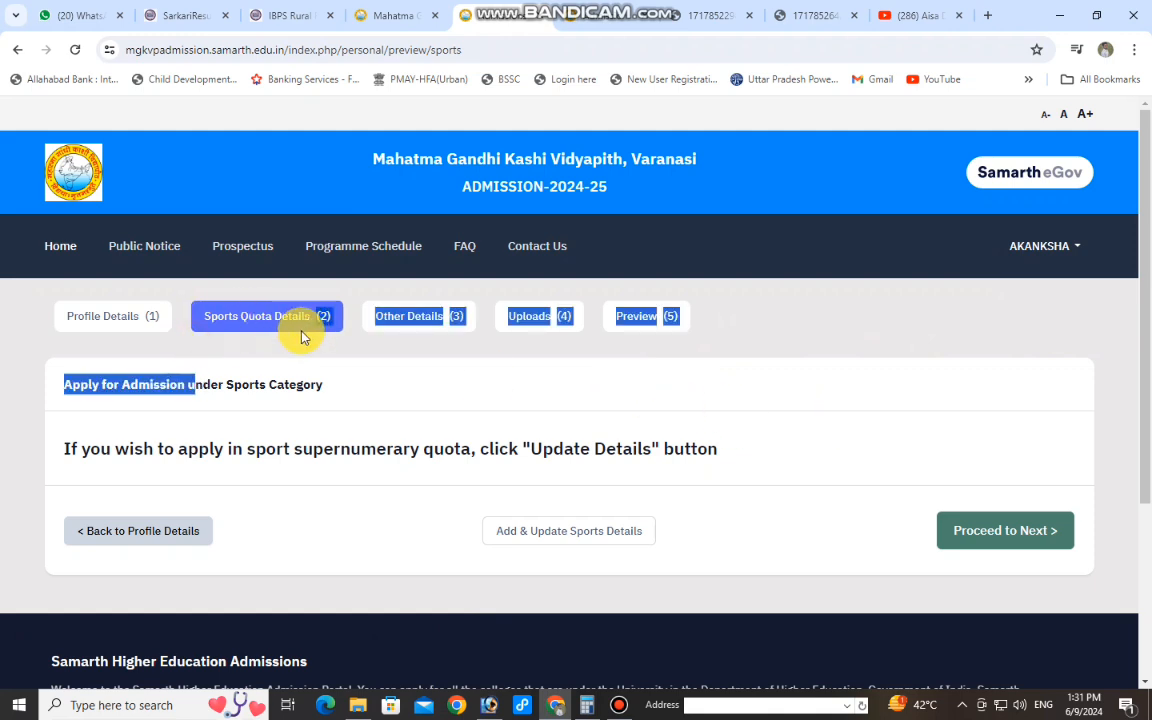
pyautogui.click(303, 335)
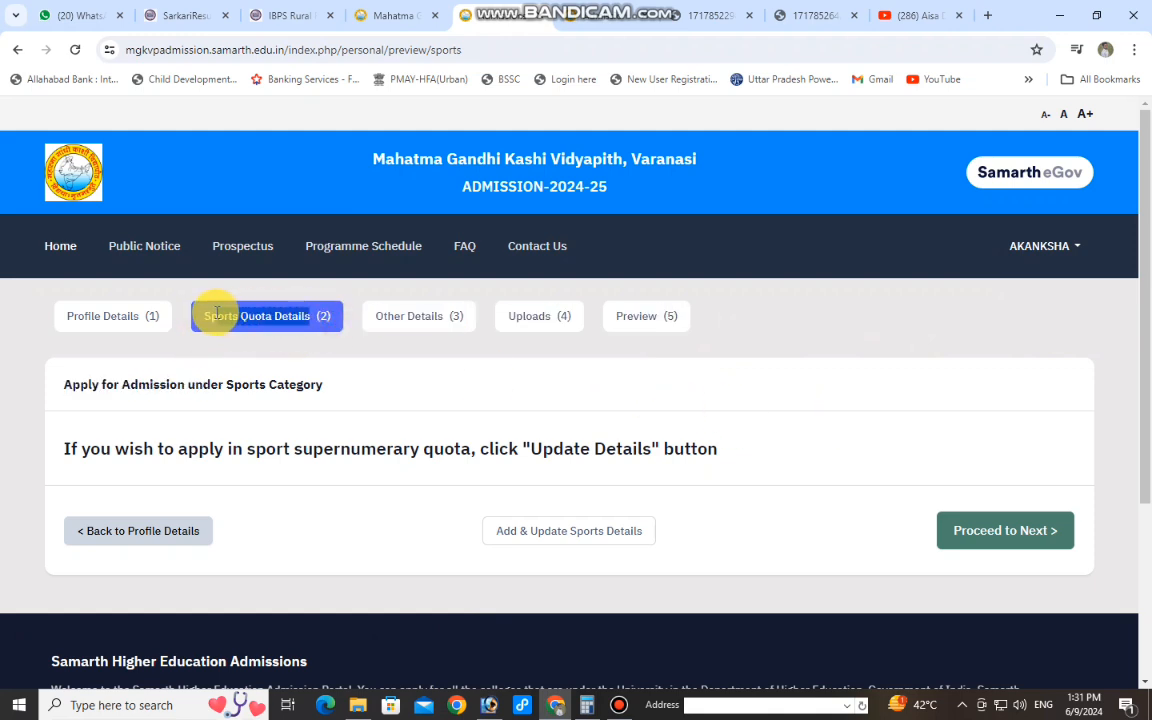
pyautogui.moveTo(193, 316); pyautogui.dragTo(311, 345)
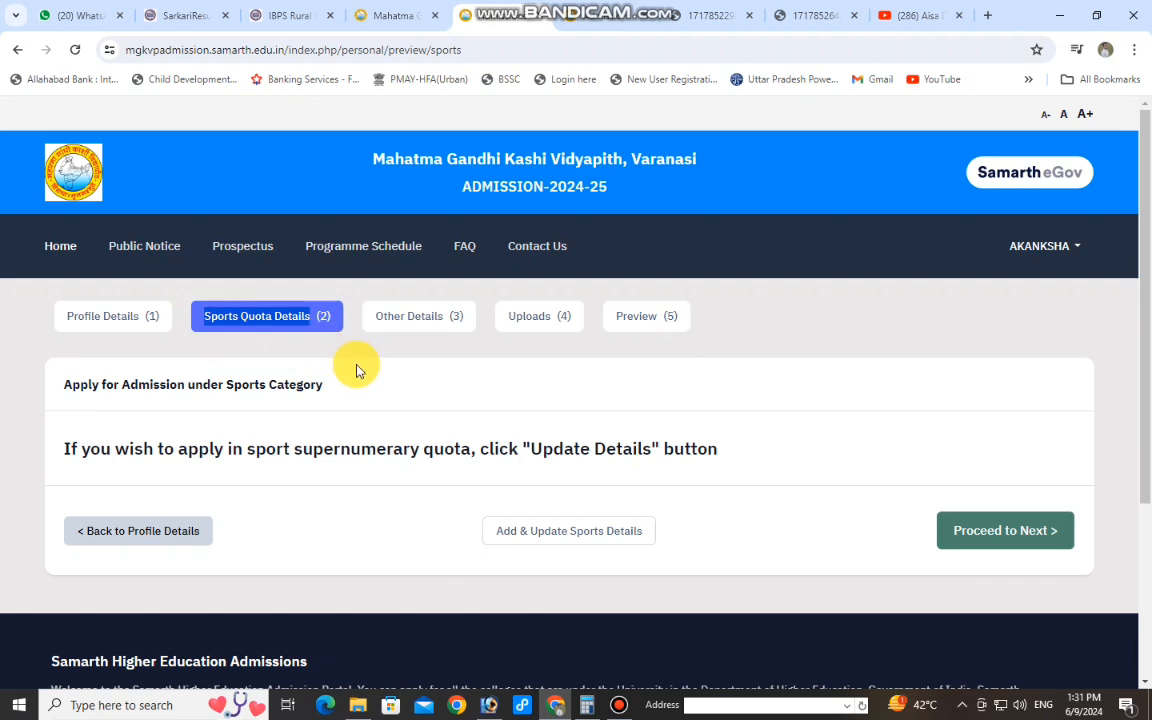
pyautogui.click(385, 382)
pyautogui.click(560, 540)
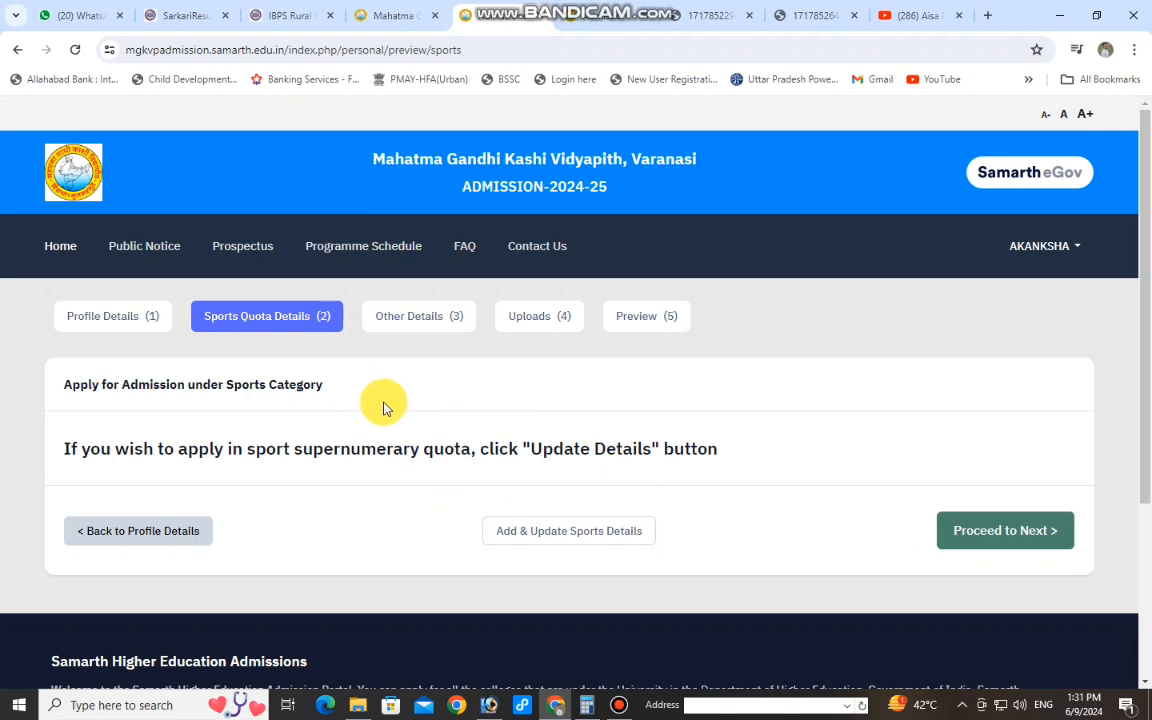
pyautogui.click(1000, 535)
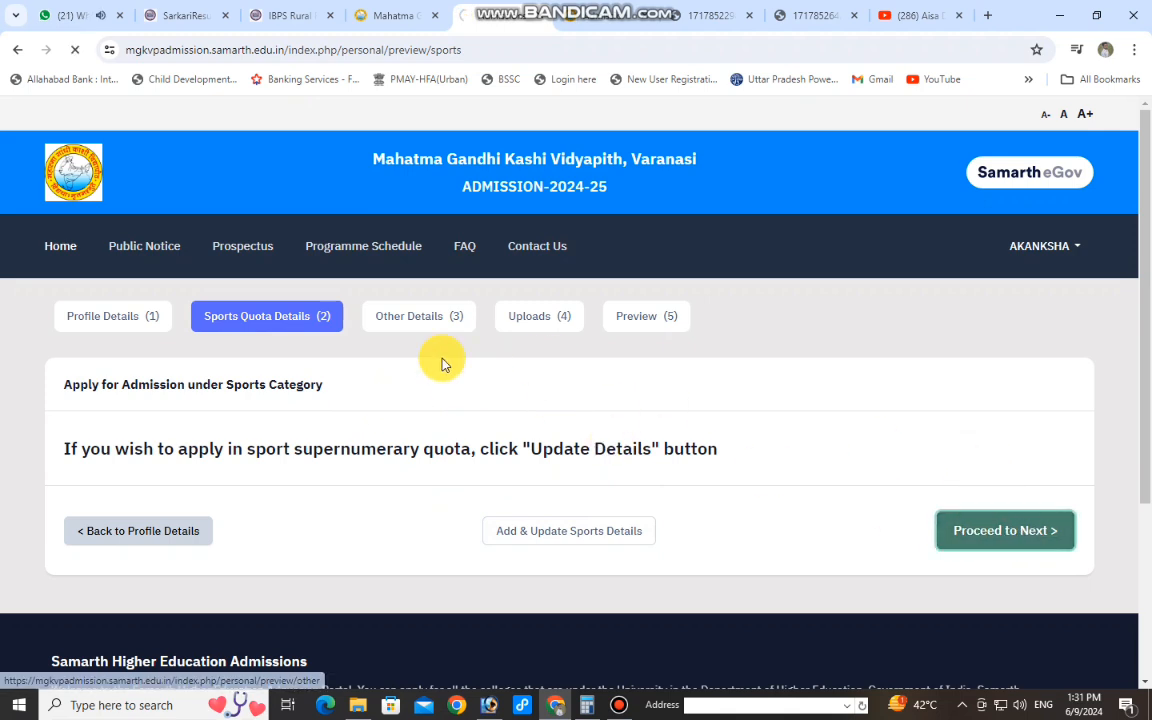
# Step: Review the University employee ward options in Other Details and choose Not Applicable
pyautogui.scroll(-2, 448, 391)
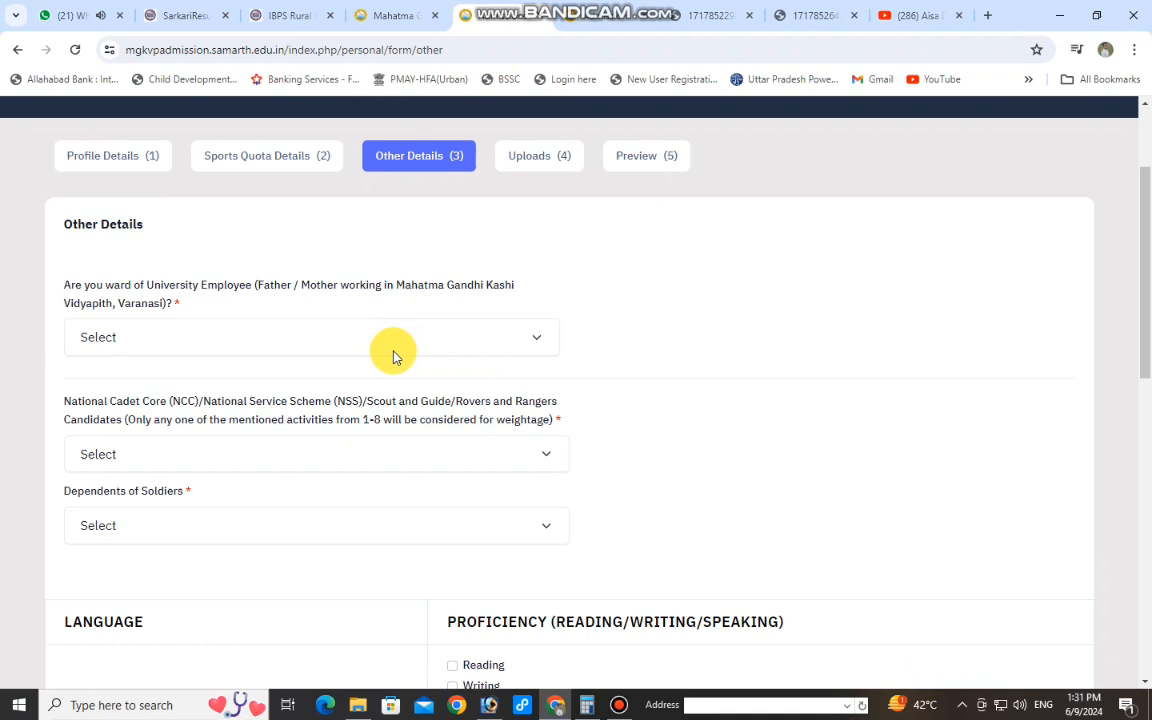
pyautogui.click(214, 337)
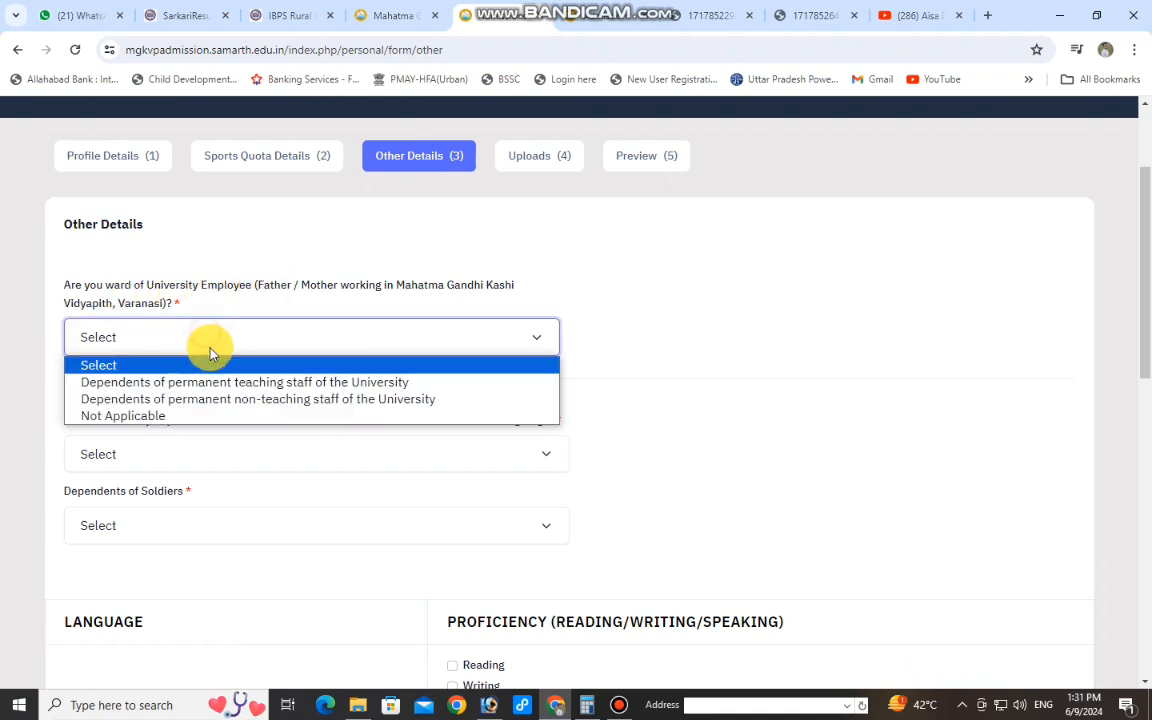
pyautogui.click(148, 415)
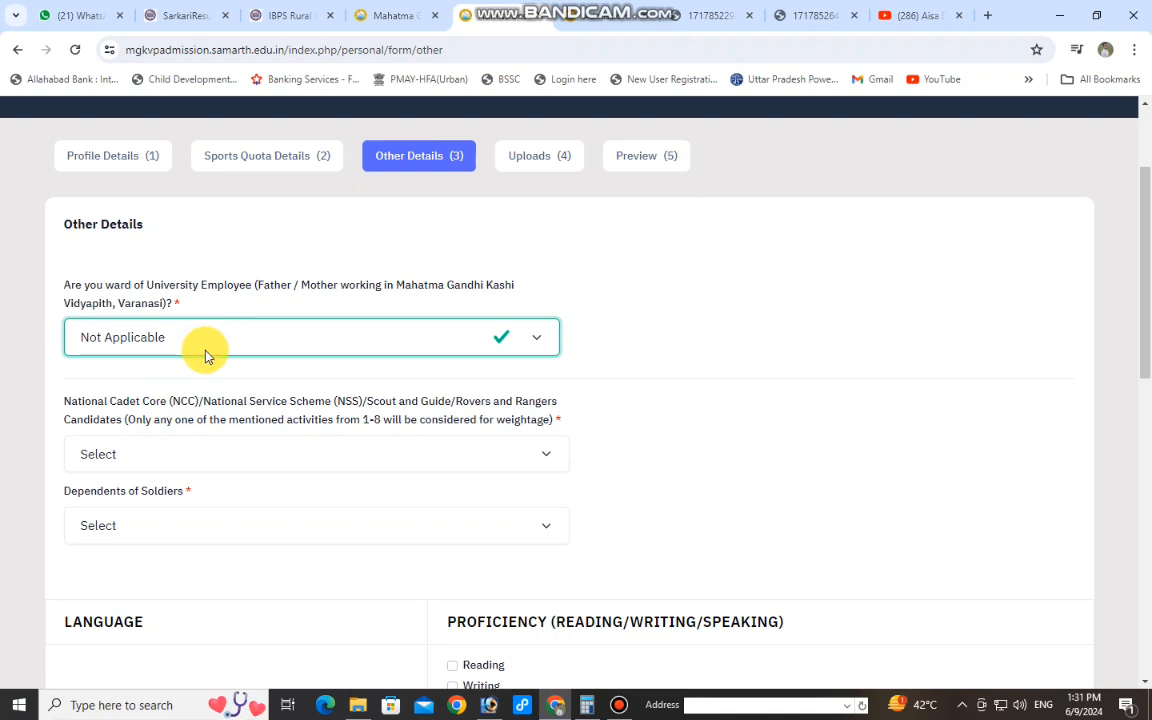
pyautogui.click(170, 337)
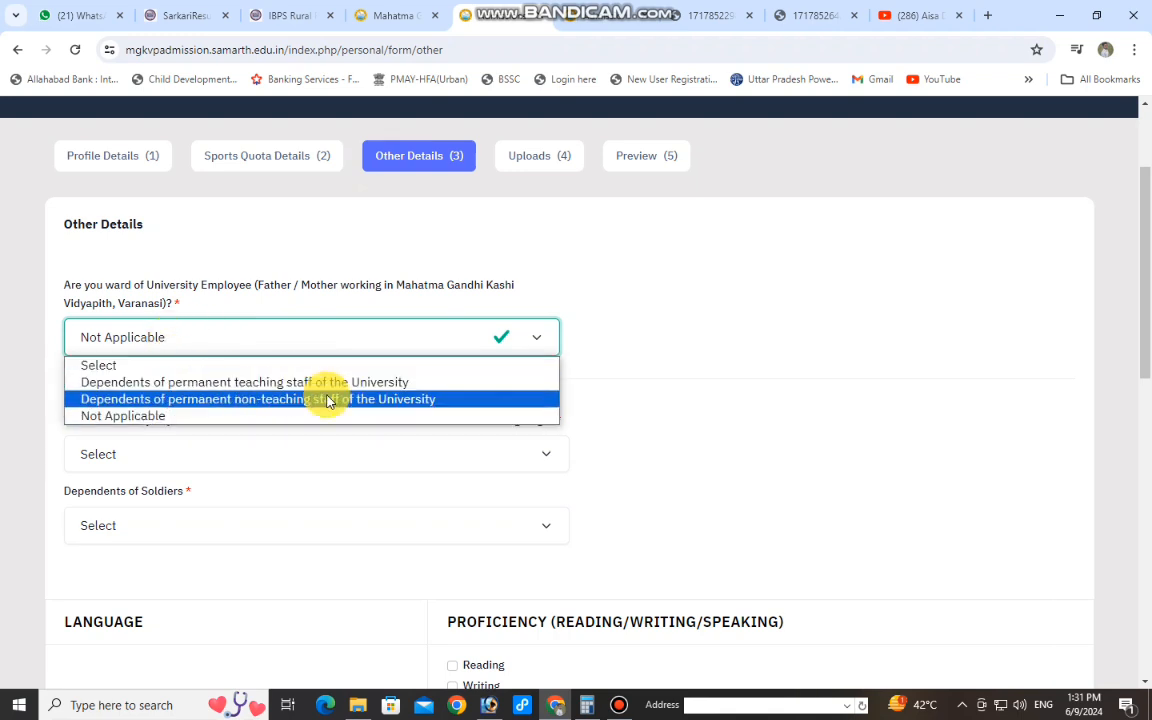
pyautogui.click(131, 416)
# Step: Answer No to the NCC/NSS/Scout and Guide/Rovers and Rangers weightage question
pyautogui.scroll(-2, 215, 355)
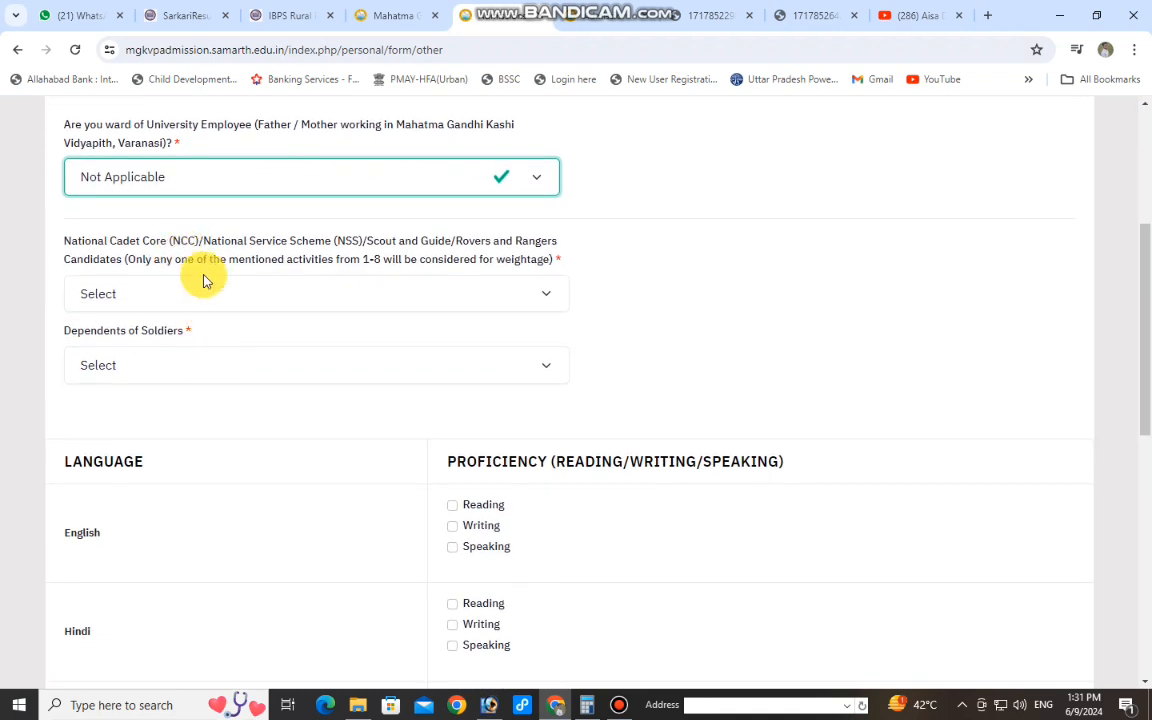
pyautogui.click(165, 296)
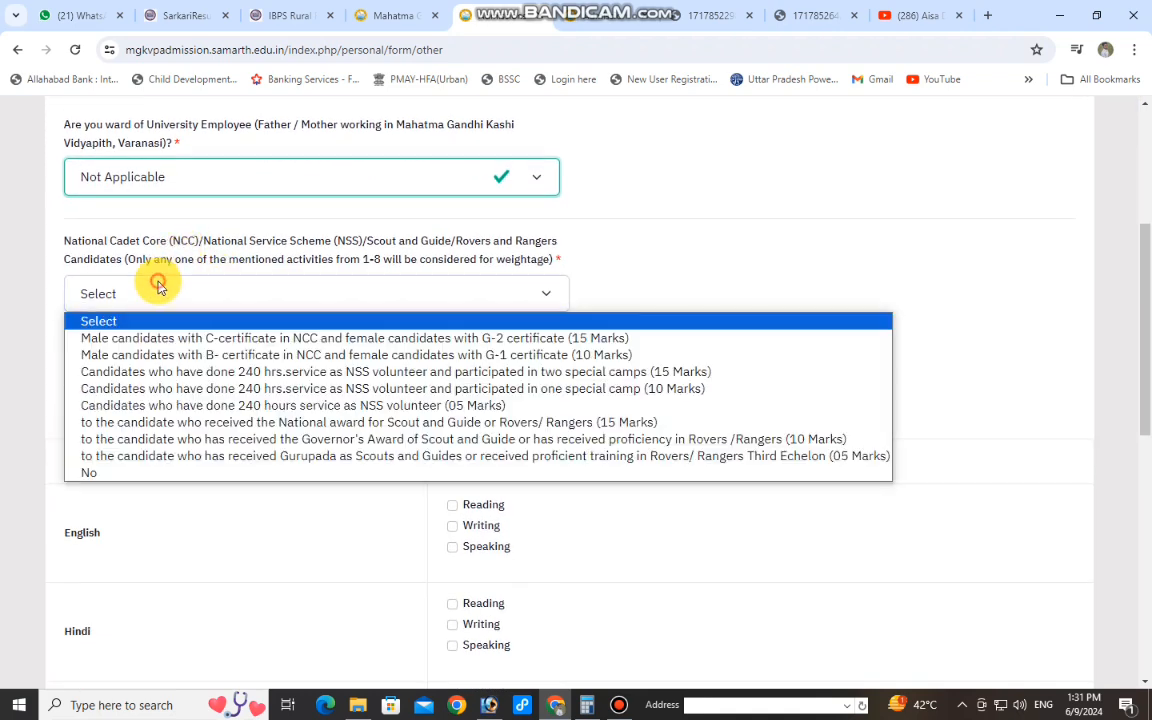
pyautogui.click(121, 478)
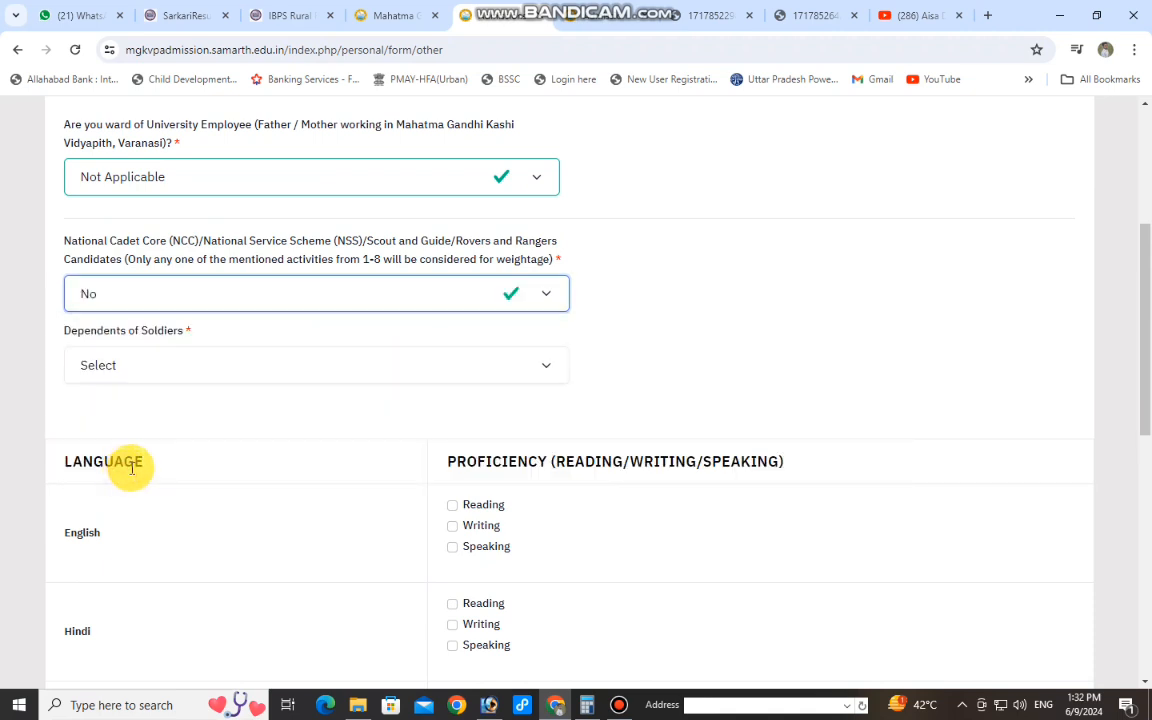
# Step: Answer No to the Dependents of Soldiers question
pyautogui.click(190, 365)
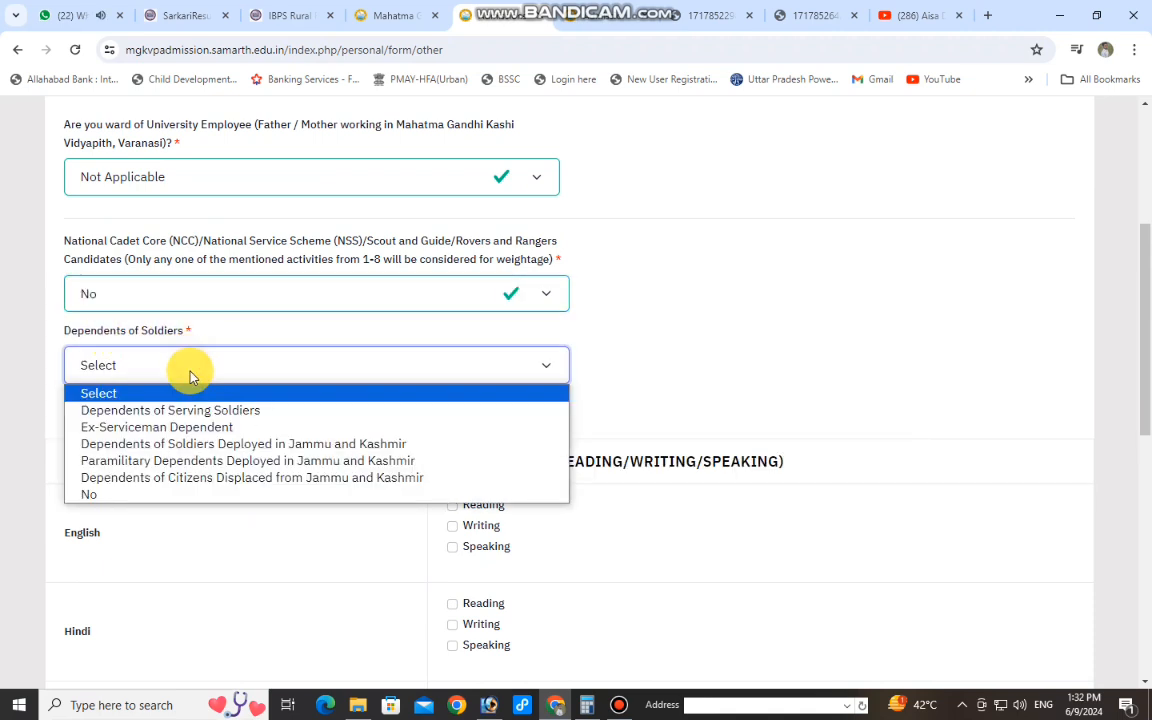
pyautogui.click(112, 495)
pyautogui.scroll(-2, 205, 400)
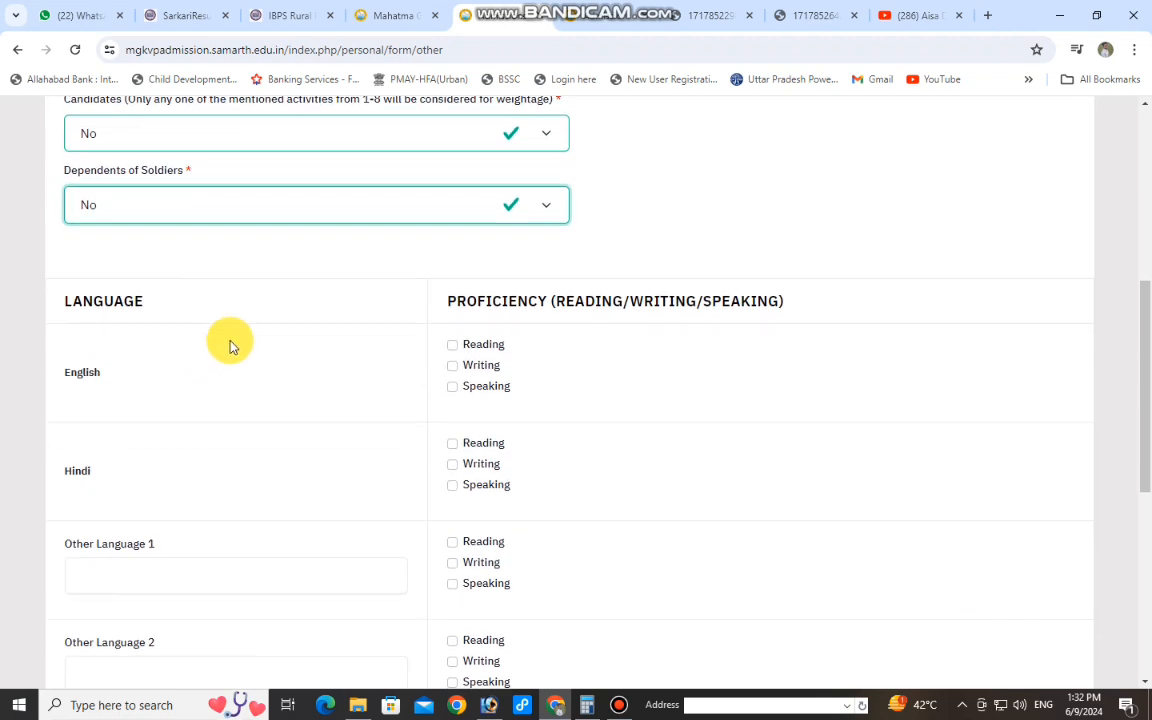
# Step: Mark Reading, Writing and Speaking proficiency for both English and Hindi in the language table
pyautogui.scroll(-1, 221, 300)
pyautogui.moveTo(173, 301); pyautogui.dragTo(45, 290)
pyautogui.click(315, 323)
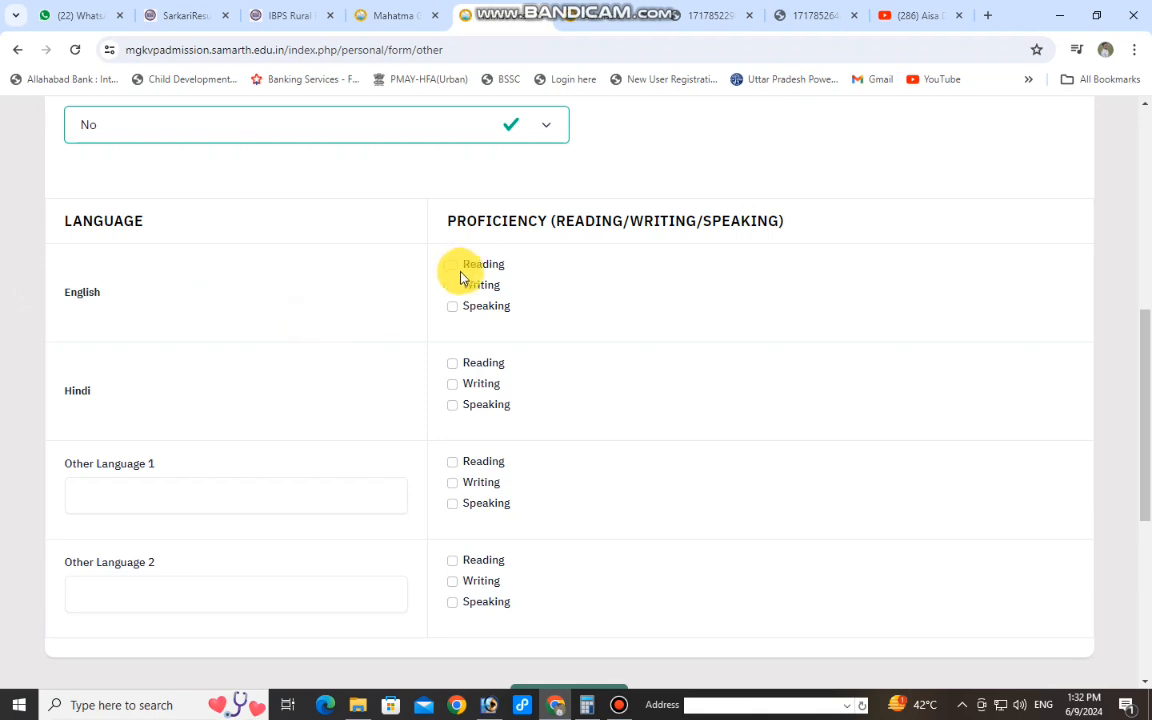
pyautogui.click(464, 312)
pyautogui.click(455, 287)
pyautogui.click(455, 265)
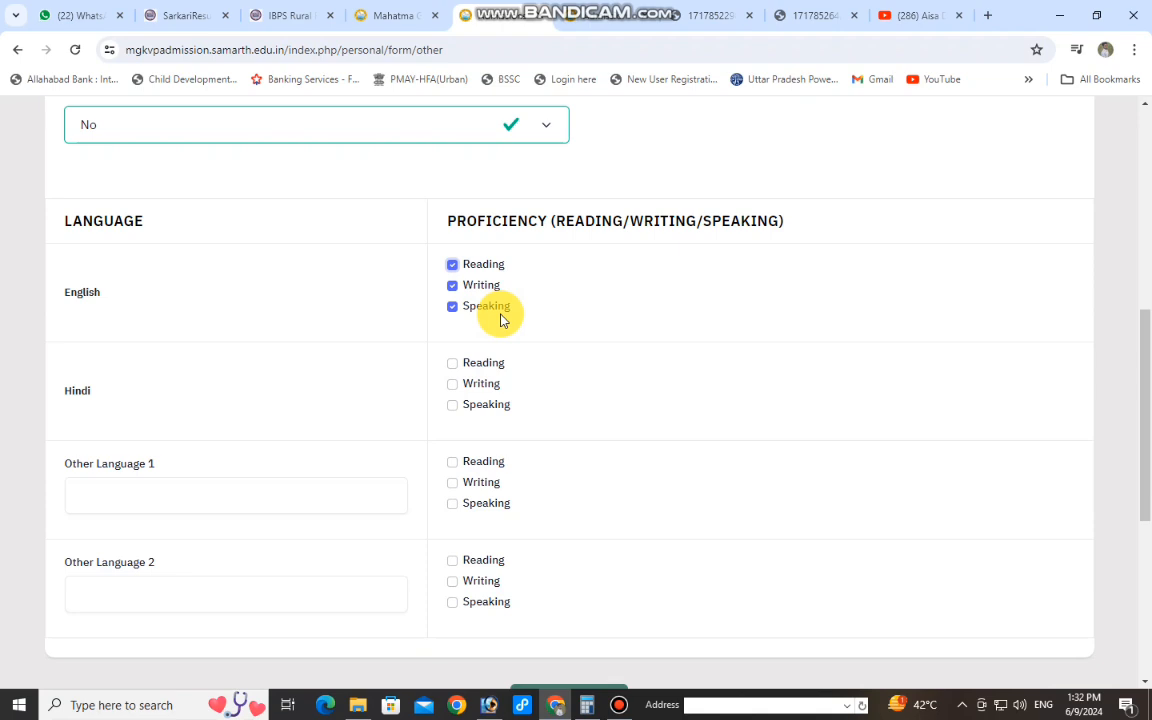
pyautogui.click(454, 365)
pyautogui.click(457, 385)
pyautogui.click(457, 405)
# Step: Save the Other Details, check their preview and proceed to the Uploads section
pyautogui.scroll(-2, 509, 424)
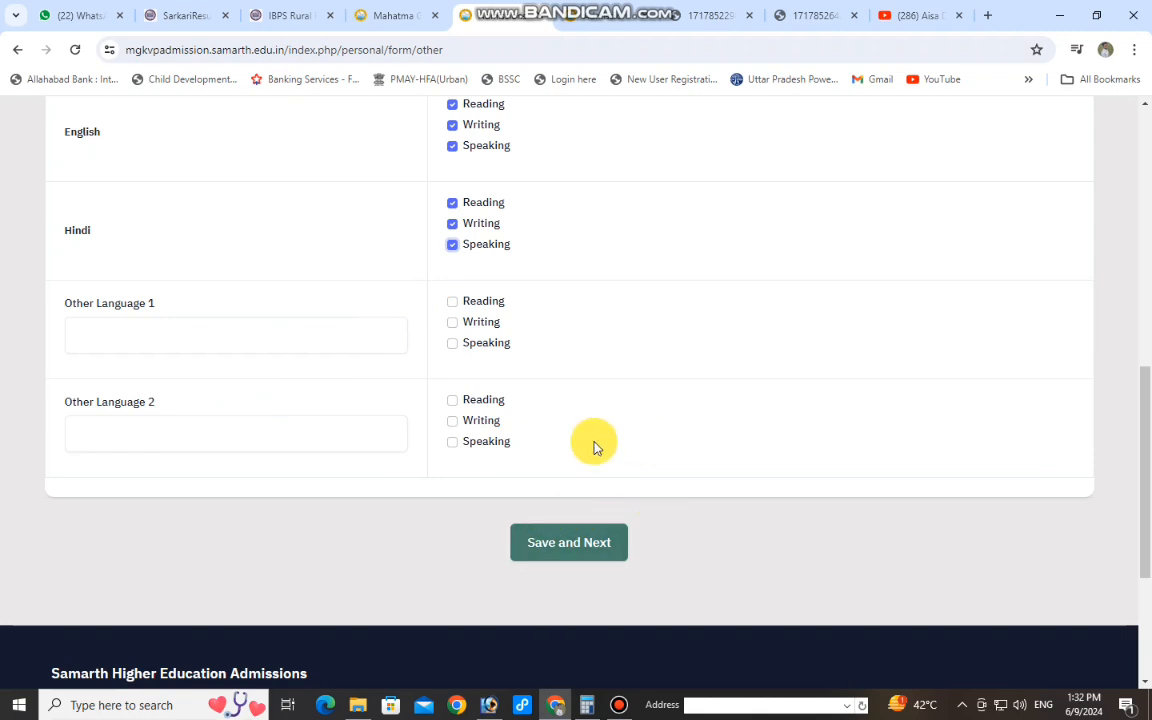
pyautogui.click(597, 545)
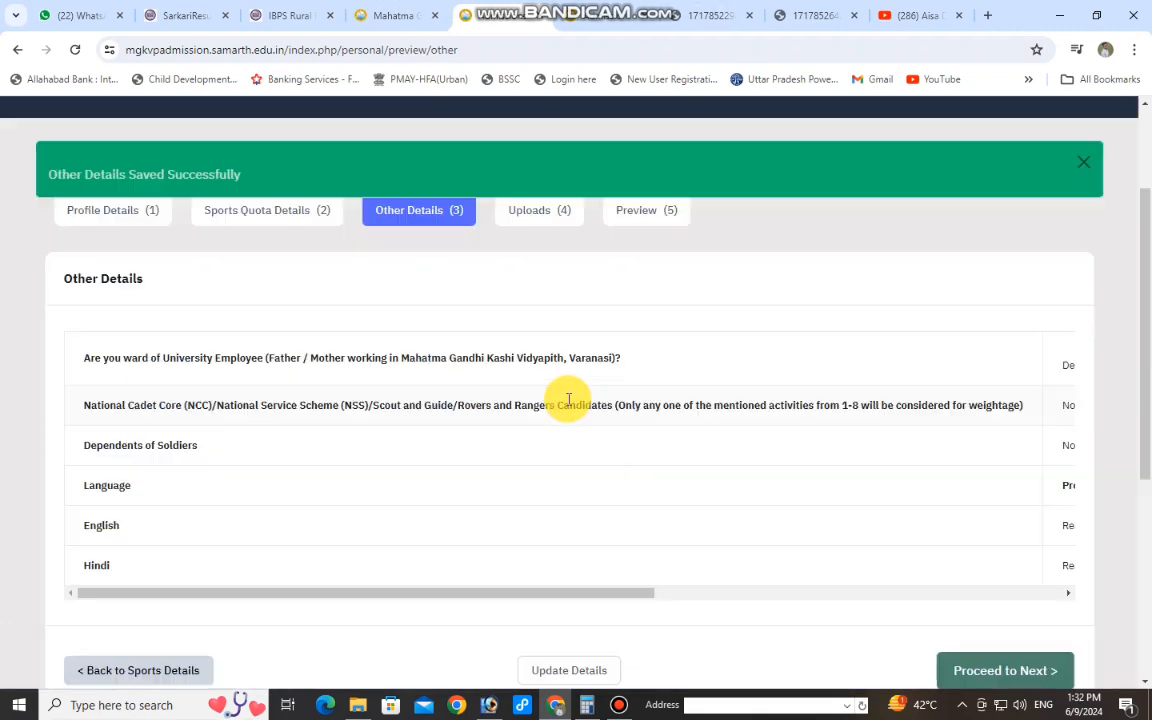
pyautogui.scroll(-2, 540, 420)
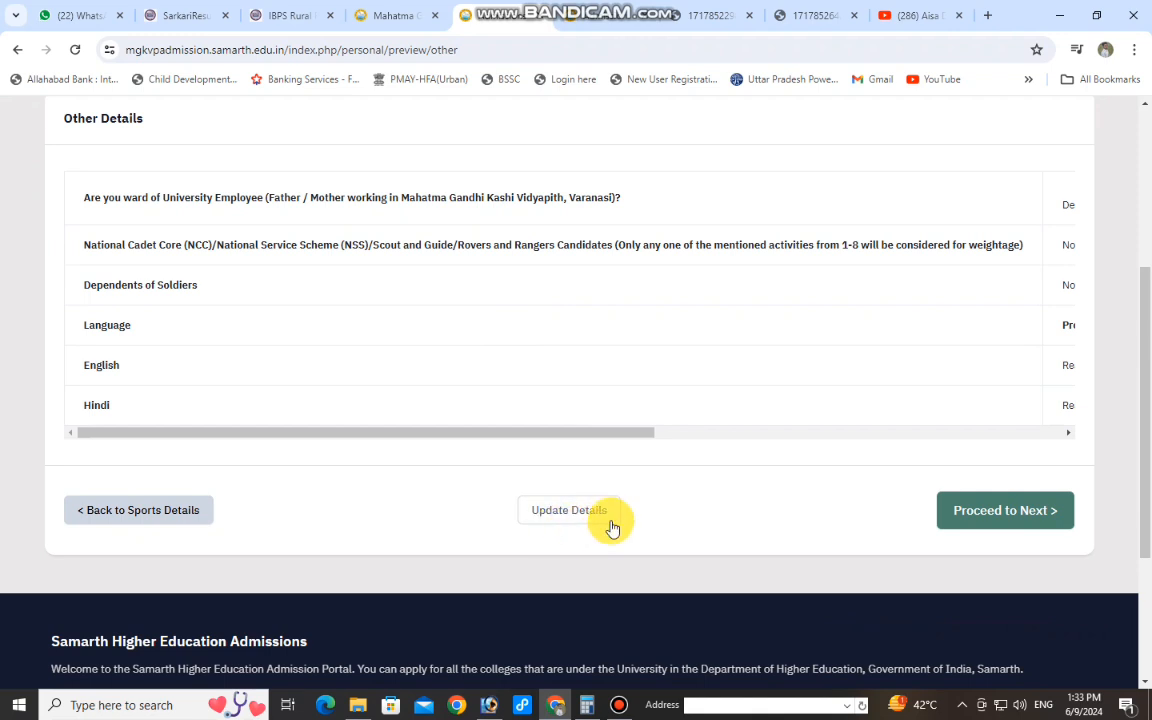
pyautogui.scroll(1, 800, 530)
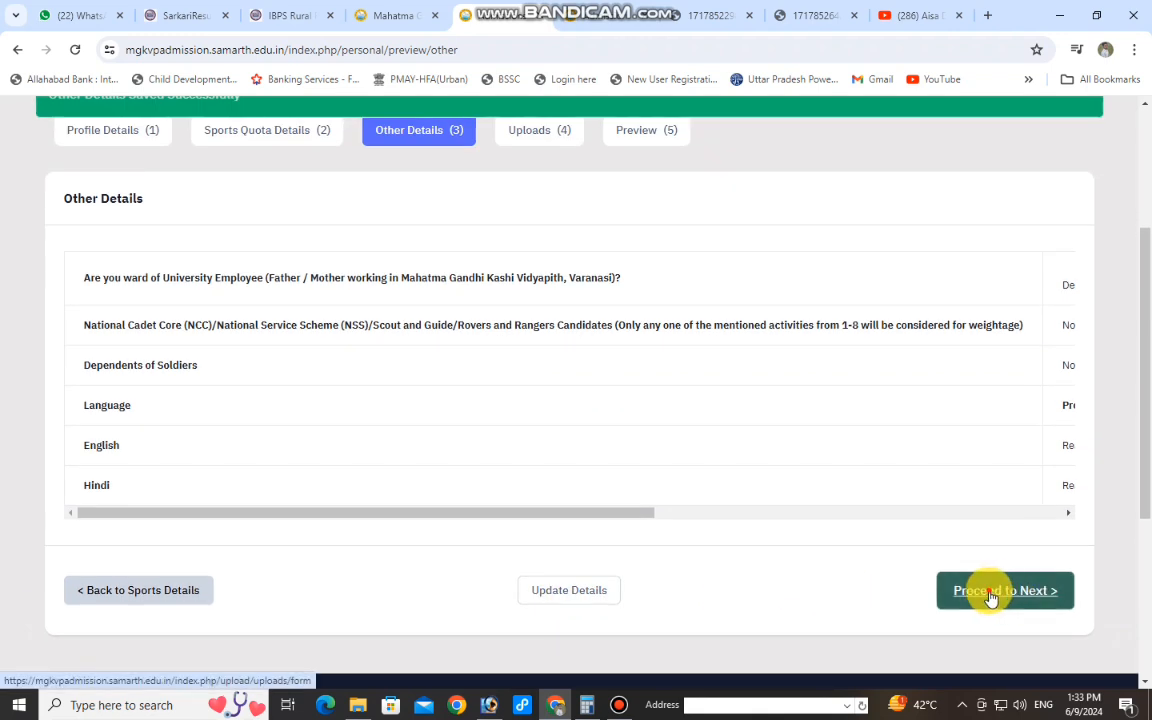
pyautogui.click(991, 597)
# Step: Examine the accepted formats and file size limits for the photo, signature and SC category certificate uploads
pyautogui.scroll(-3, 548, 427)
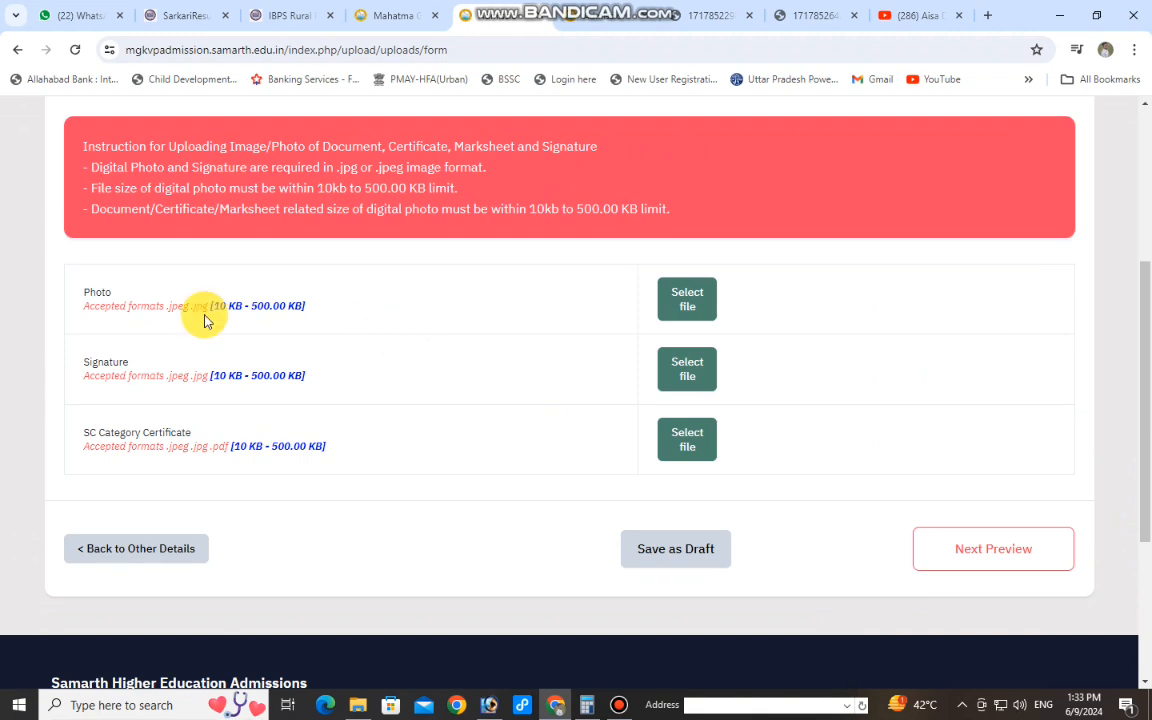
pyautogui.moveTo(147, 362); pyautogui.dragTo(96, 362)
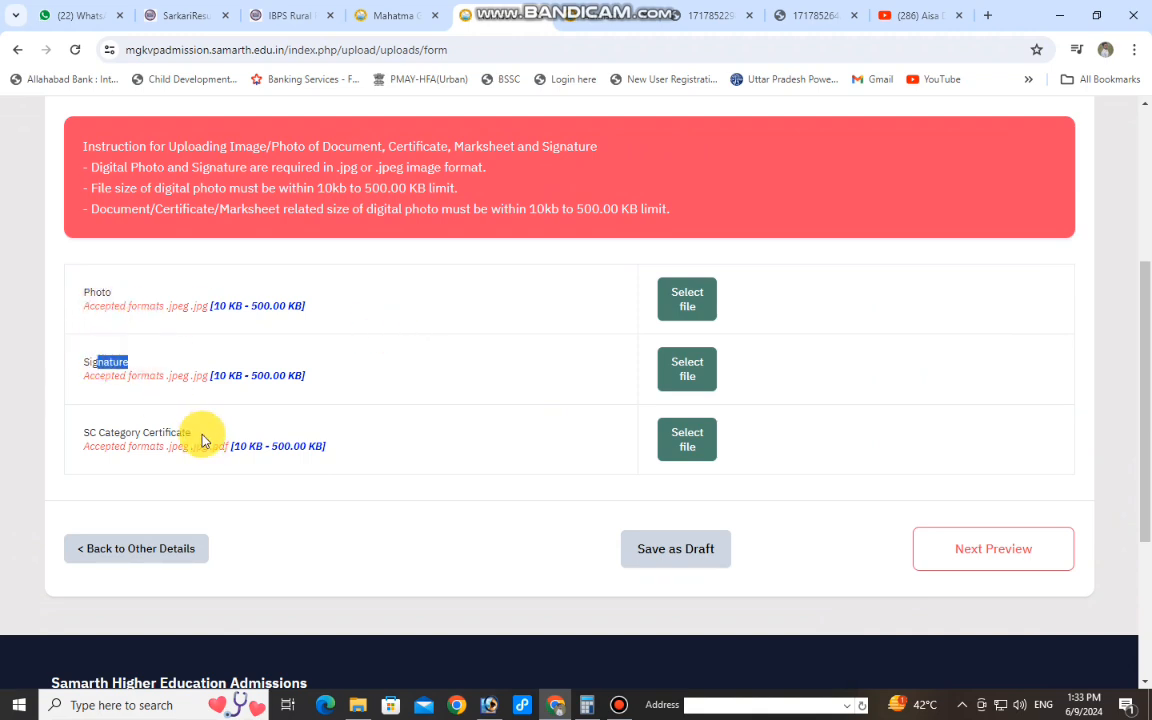
pyautogui.moveTo(203, 440); pyautogui.dragTo(82, 432)
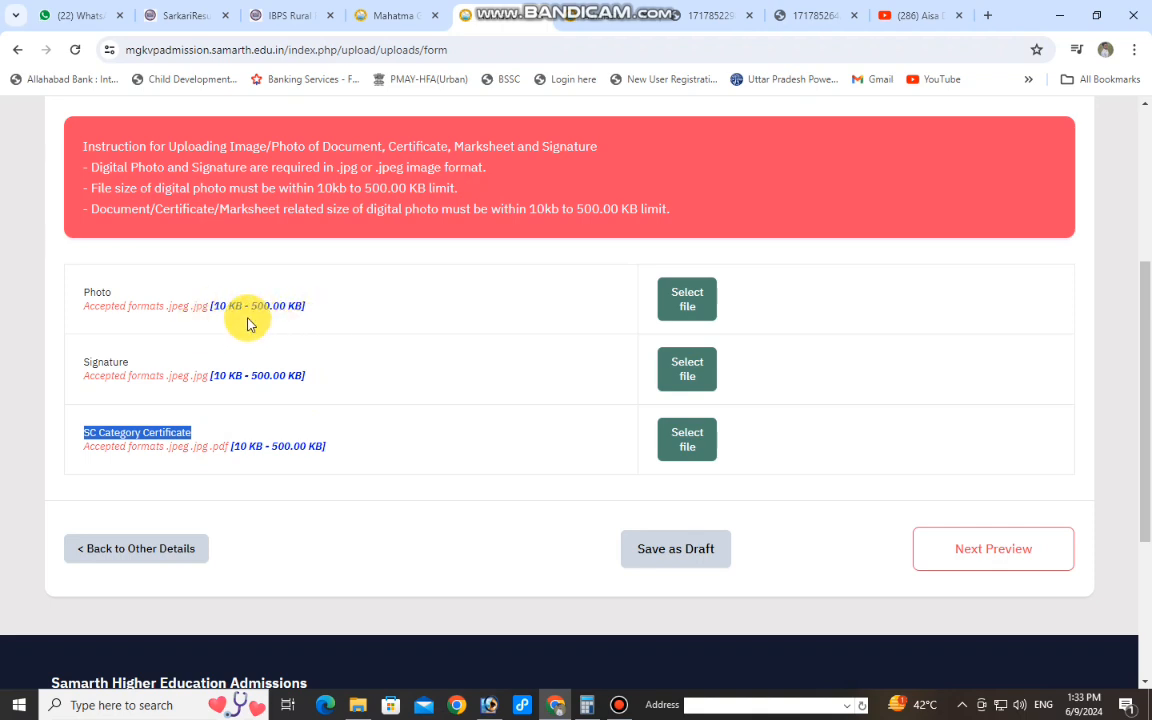
pyautogui.moveTo(312, 378); pyautogui.dragTo(197, 376)
pyautogui.moveTo(344, 456); pyautogui.dragTo(237, 460)
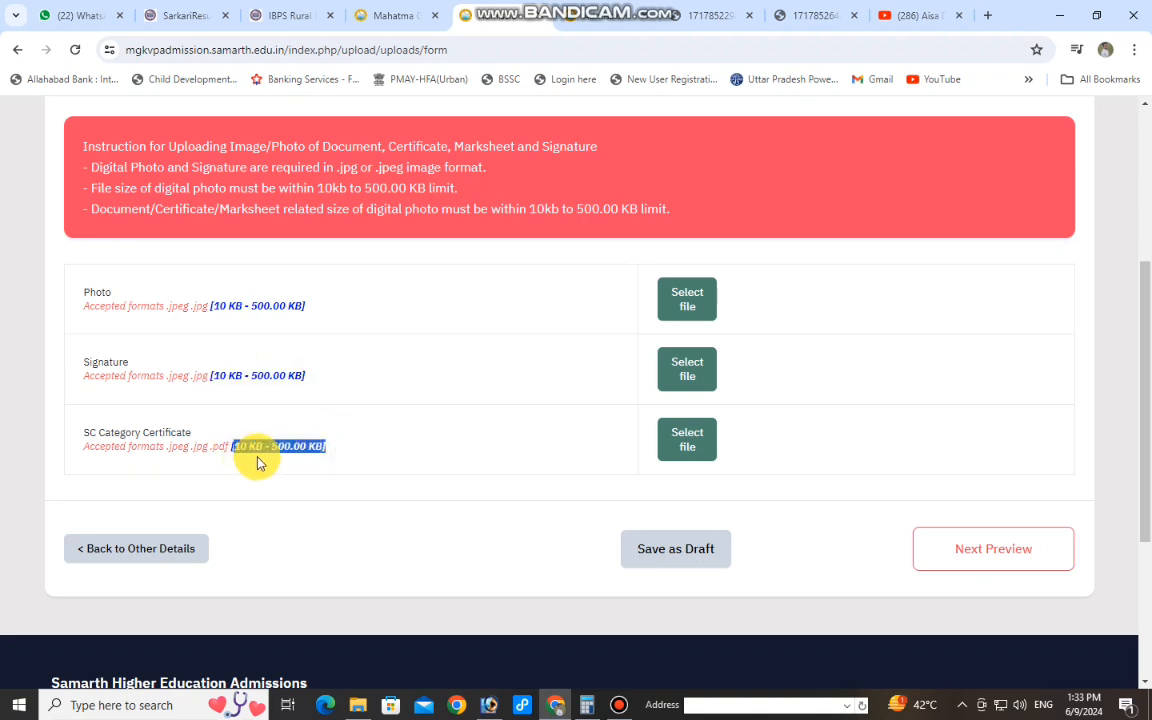
pyautogui.click(335, 450)
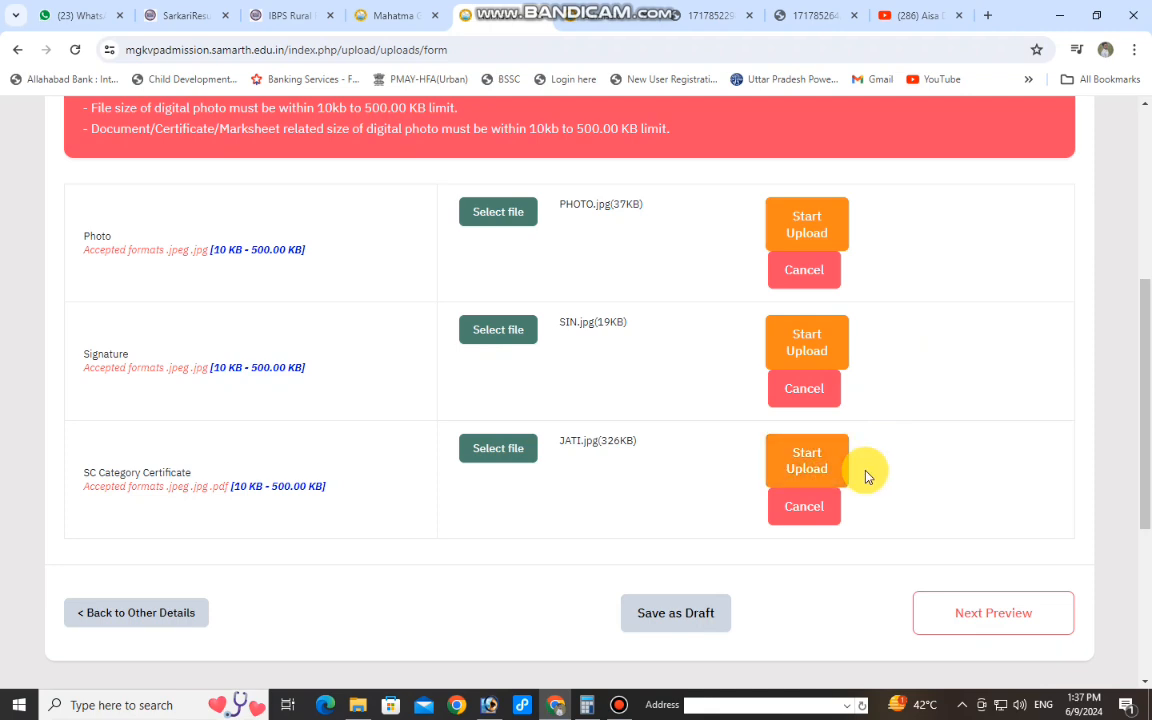
# Step: Proceed to the final profile preview and review it through the document upload status
pyautogui.click(982, 614)
pyautogui.scroll(-2, 400, 335)
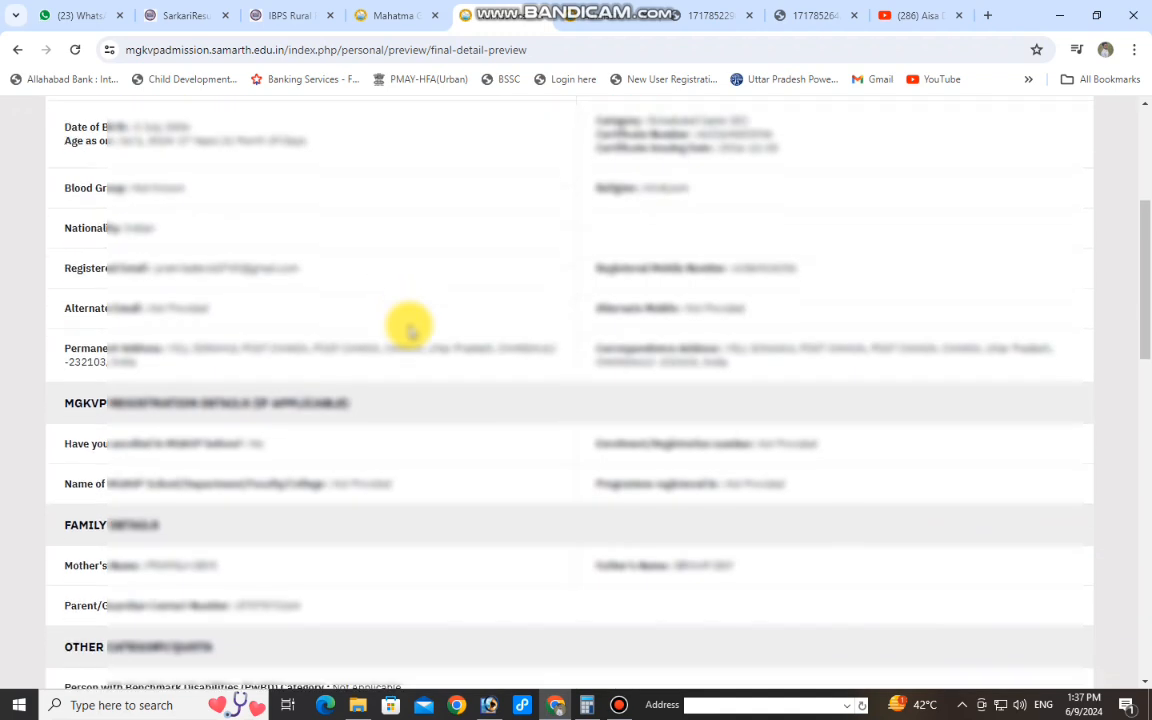
pyautogui.scroll(-5, 410, 330)
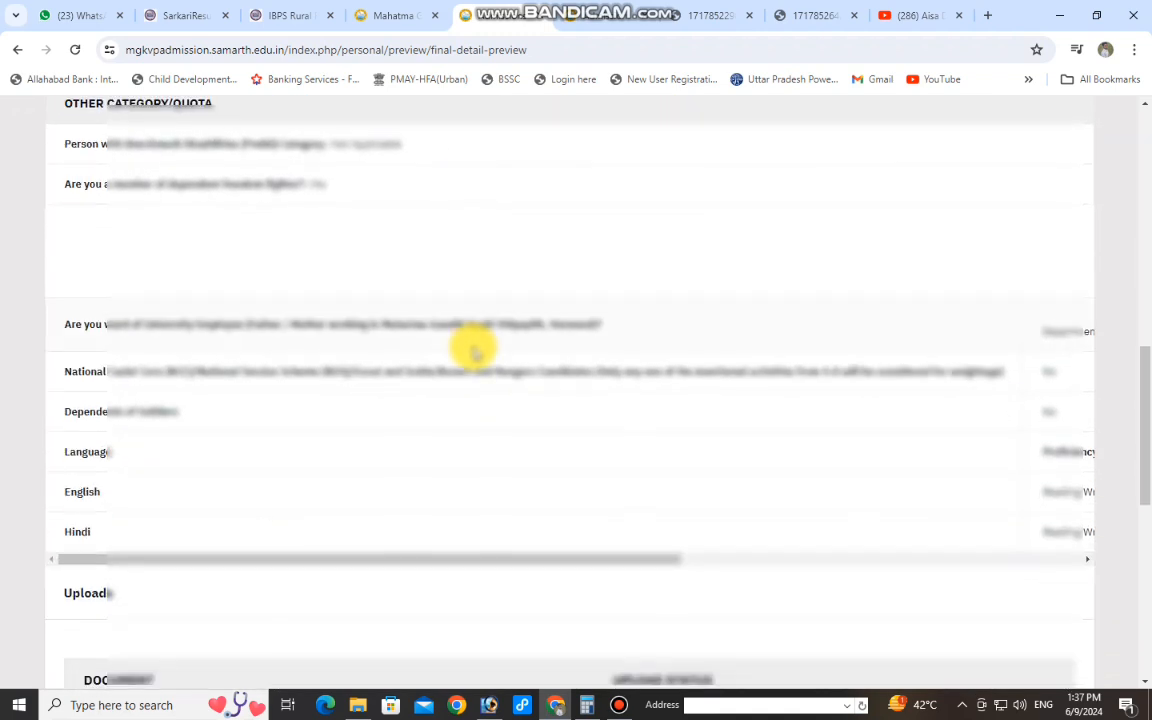
pyautogui.scroll(-3, 475, 352)
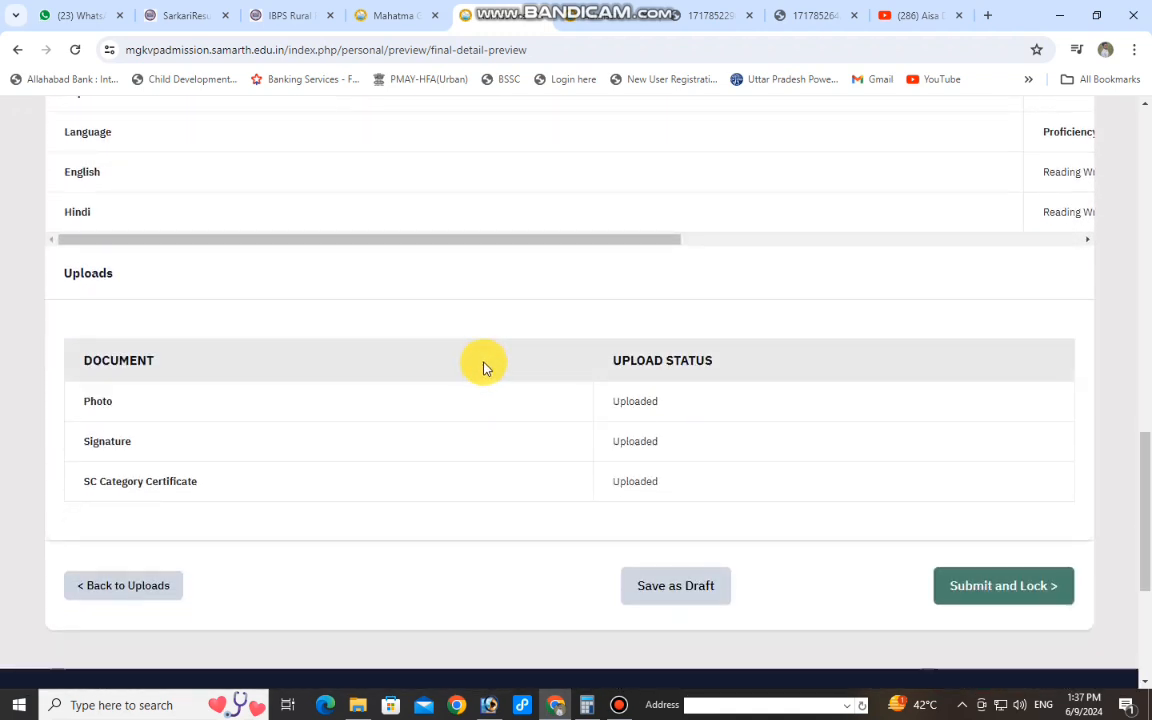
pyautogui.scroll(-1, 690, 462)
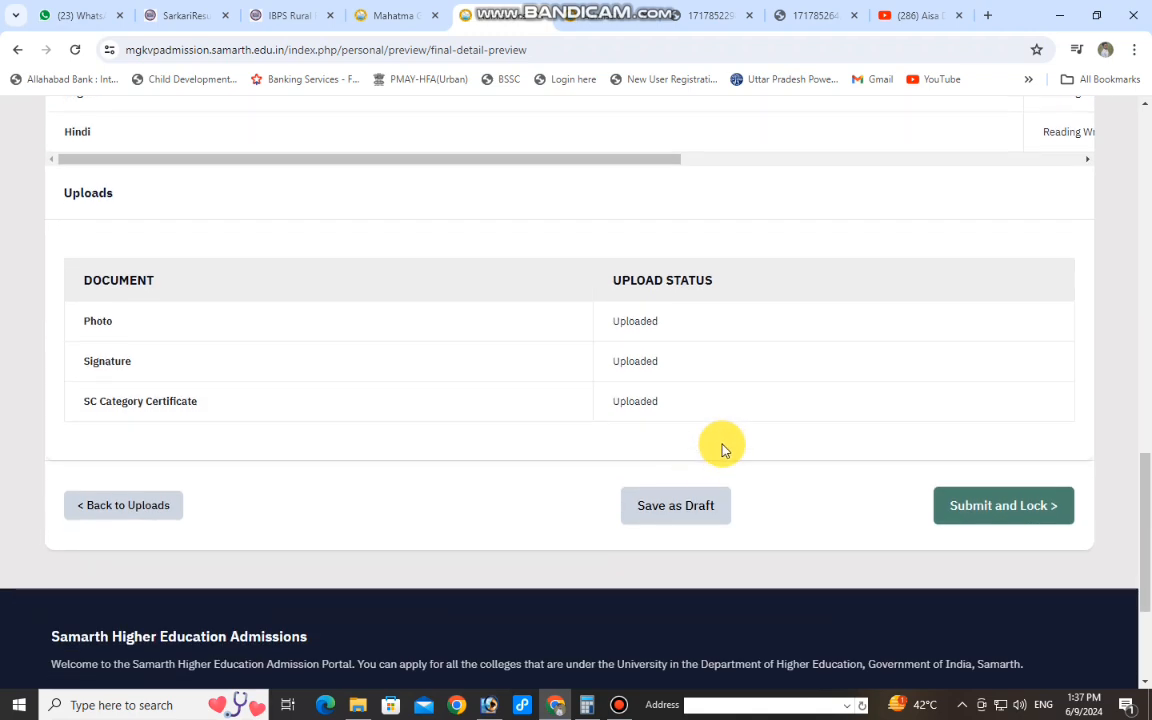
# Step: Submit the profile, accept the truthfulness declaration and confirm locking the details
pyautogui.click(995, 508)
pyautogui.click(301, 308)
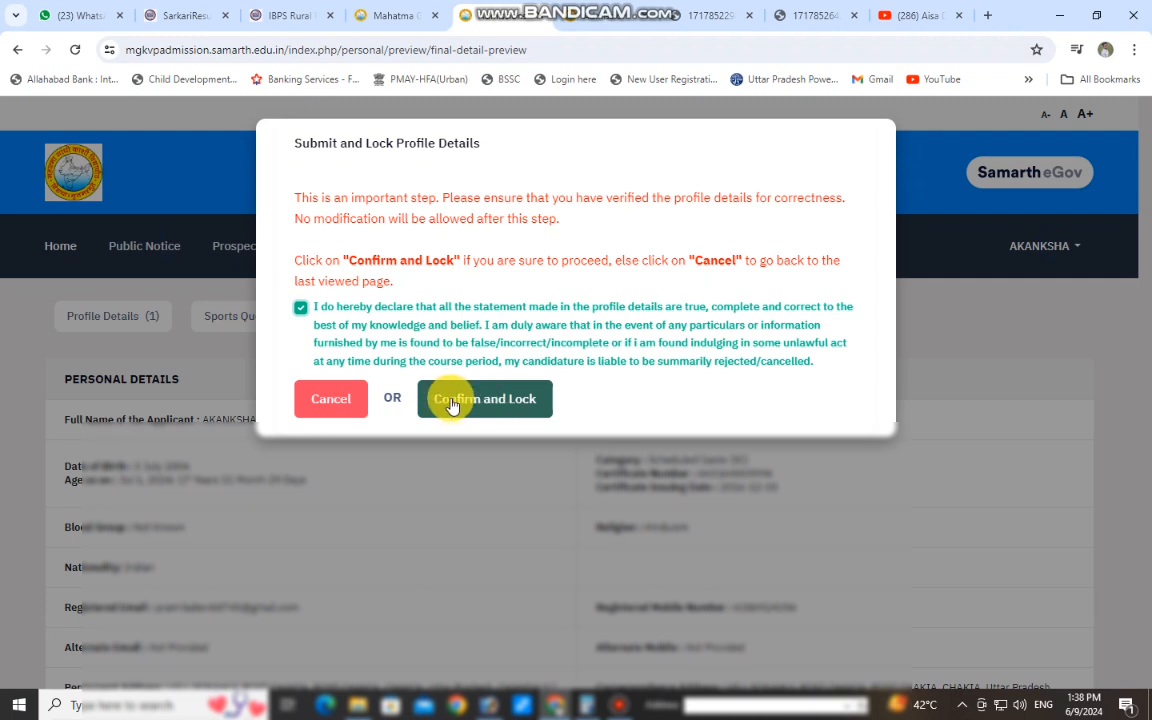
pyautogui.click(452, 402)
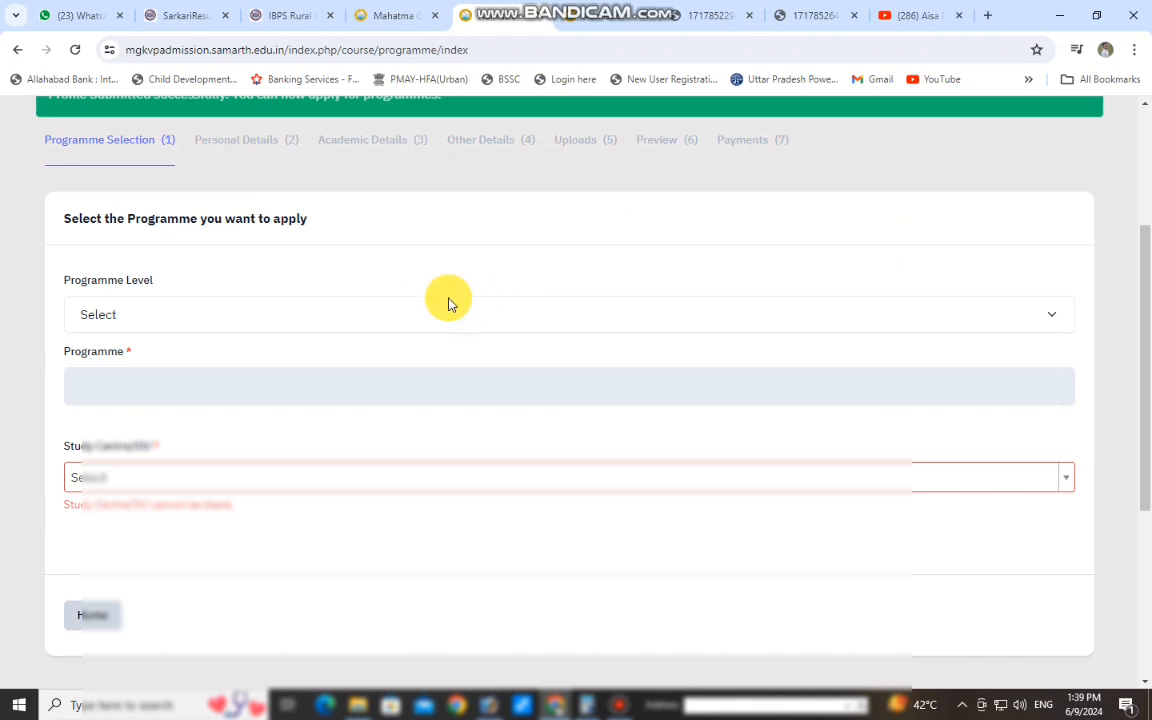
# Step: Set the programme level to Bachelor (Under-Graduate Programmes) and choose the B.A. programme
pyautogui.click(214, 314)
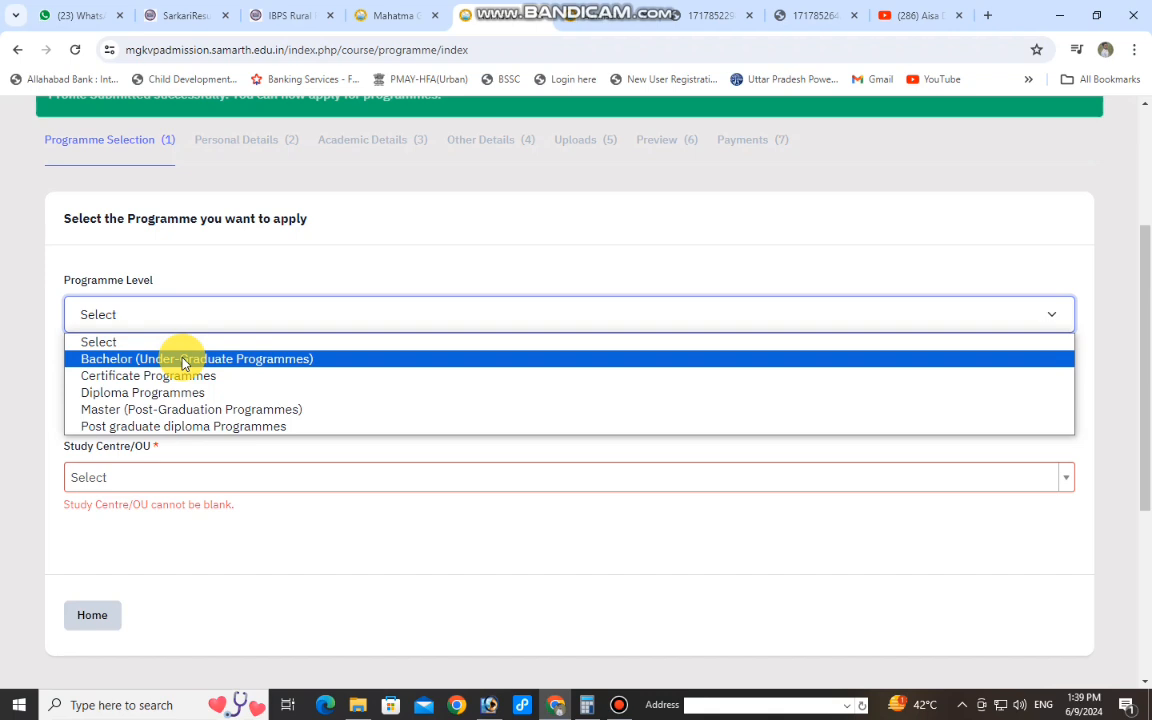
pyautogui.click(118, 362)
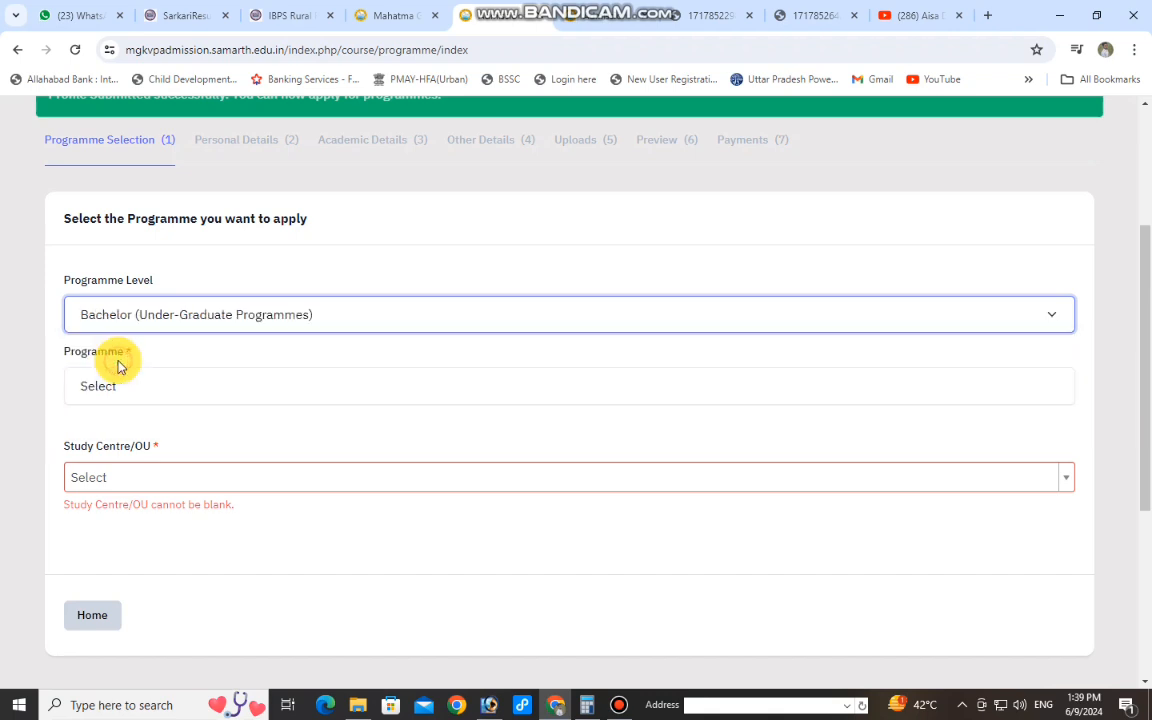
pyautogui.click(172, 387)
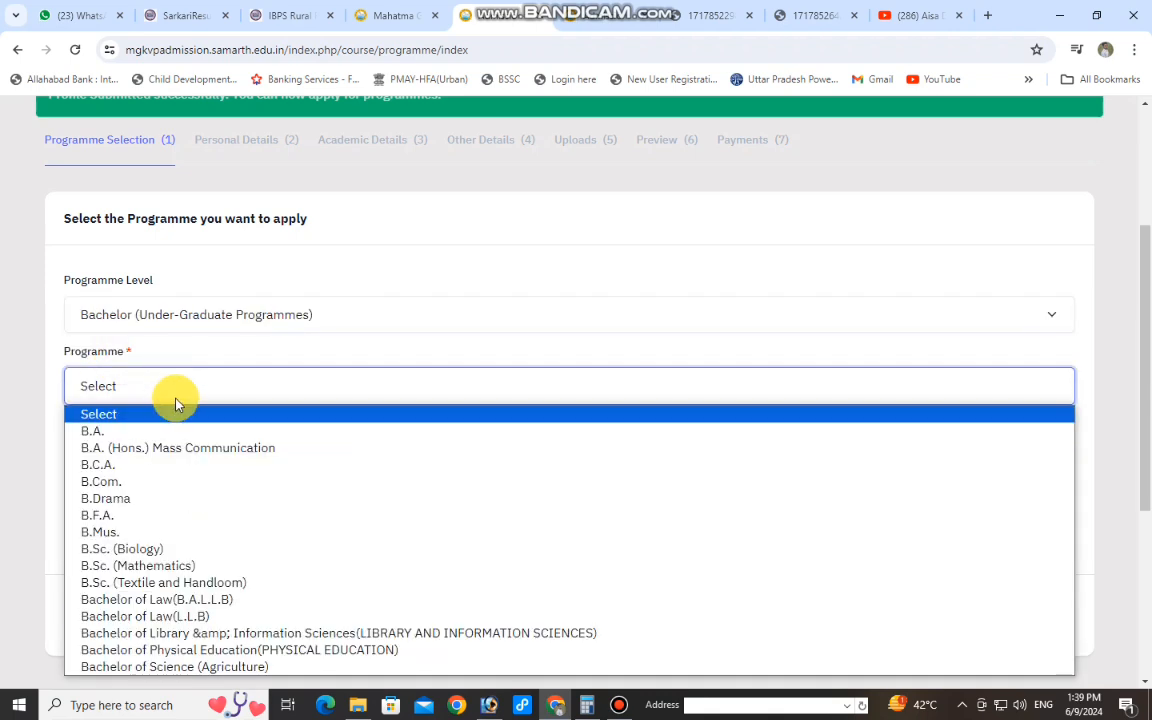
pyautogui.click(143, 436)
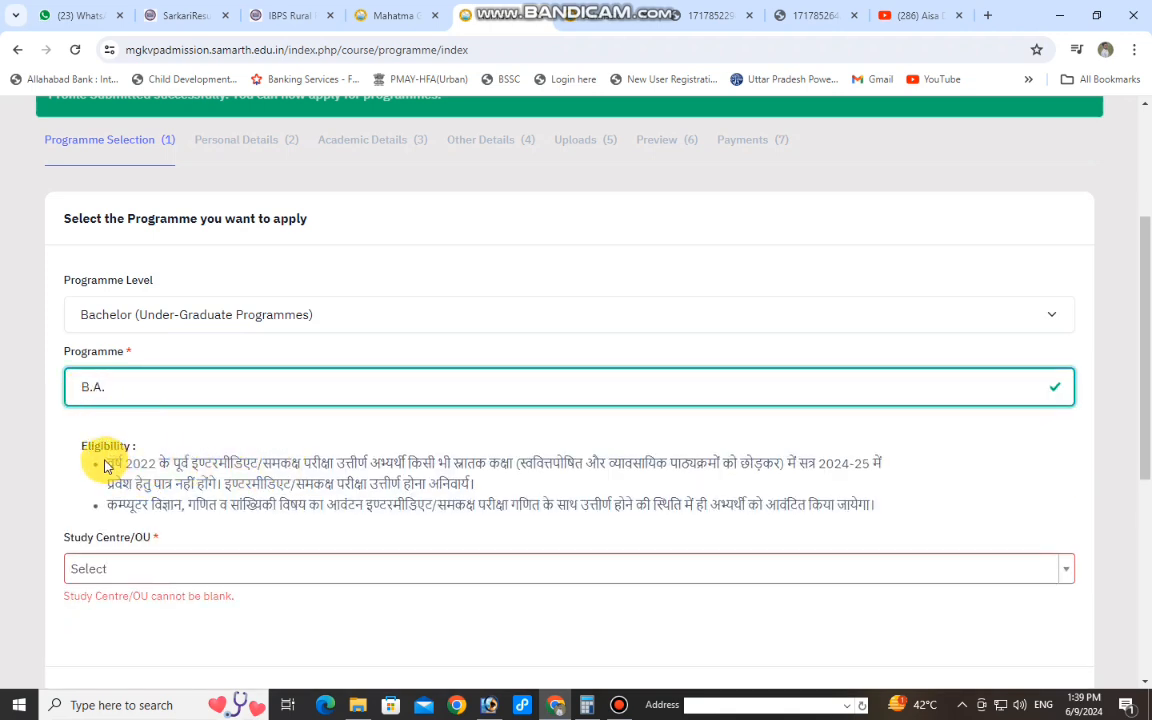
# Step: Read the B.A. eligibility conditions and examine the available study centres without choosing one
pyautogui.moveTo(80, 453); pyautogui.dragTo(115, 470)
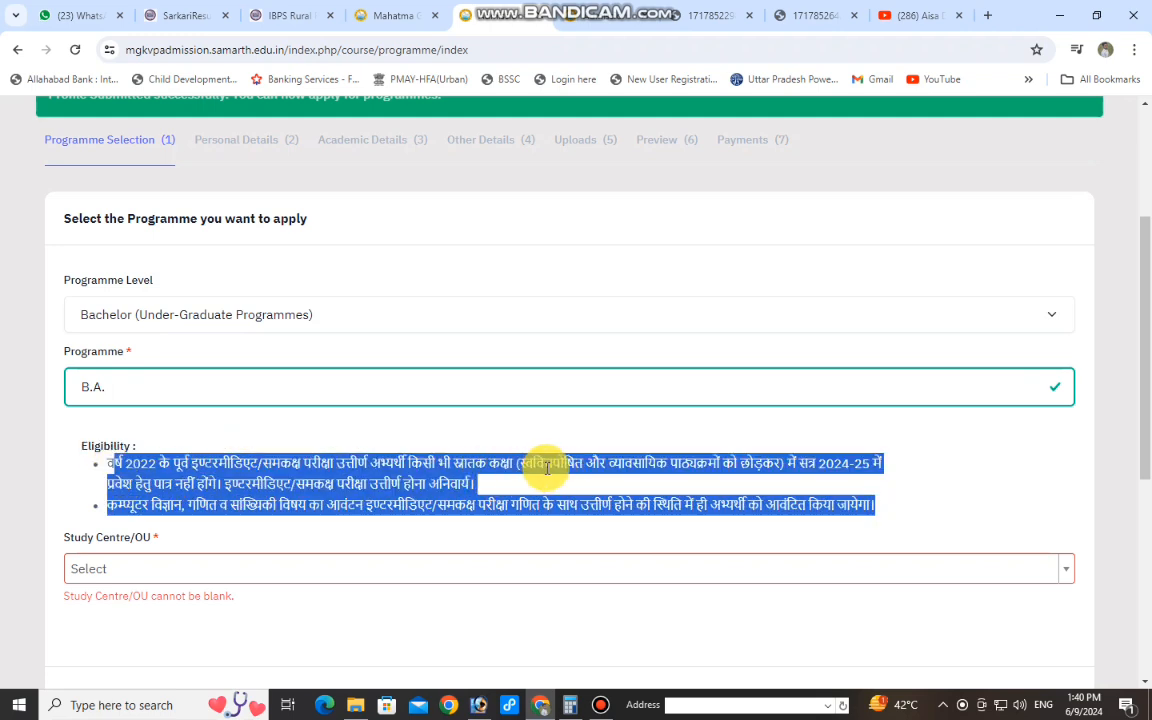
pyautogui.scroll(-2, 410, 487)
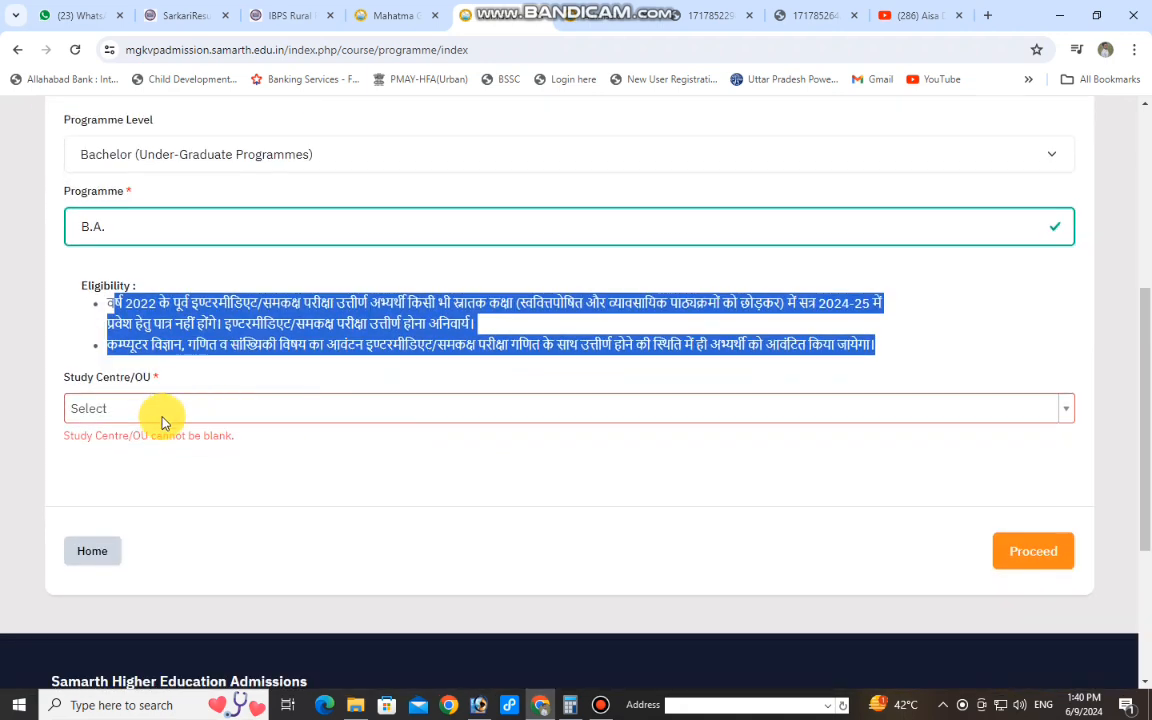
pyautogui.click(170, 409)
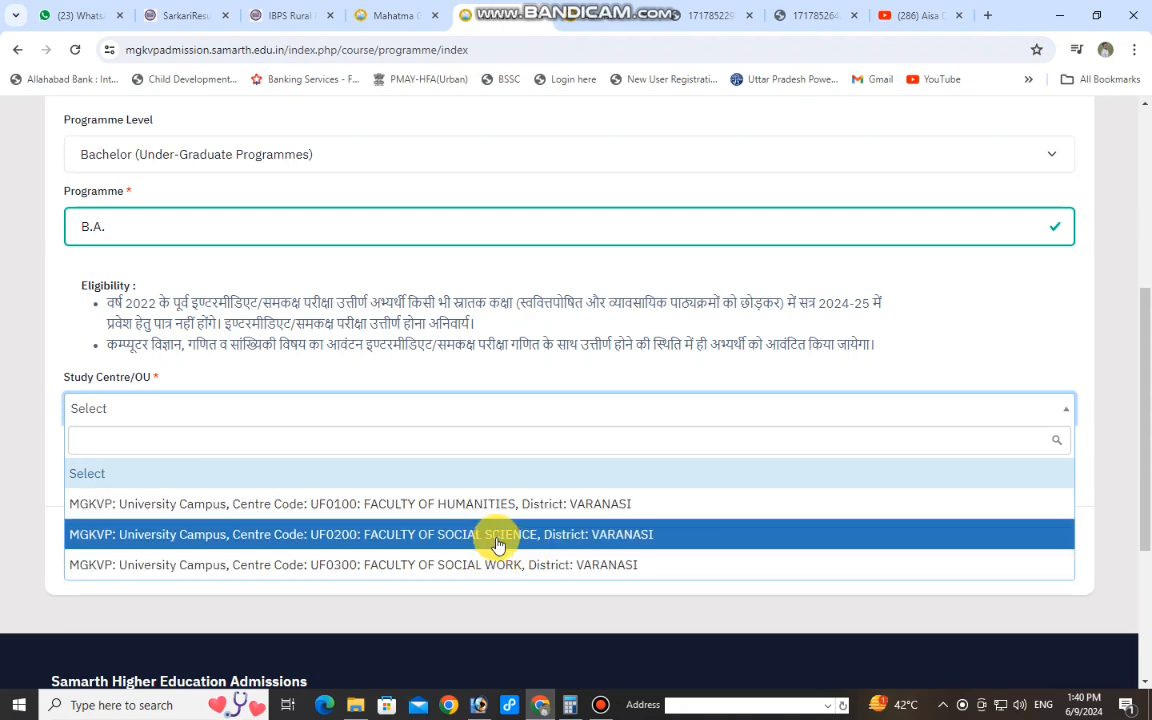
pyautogui.click(694, 602)
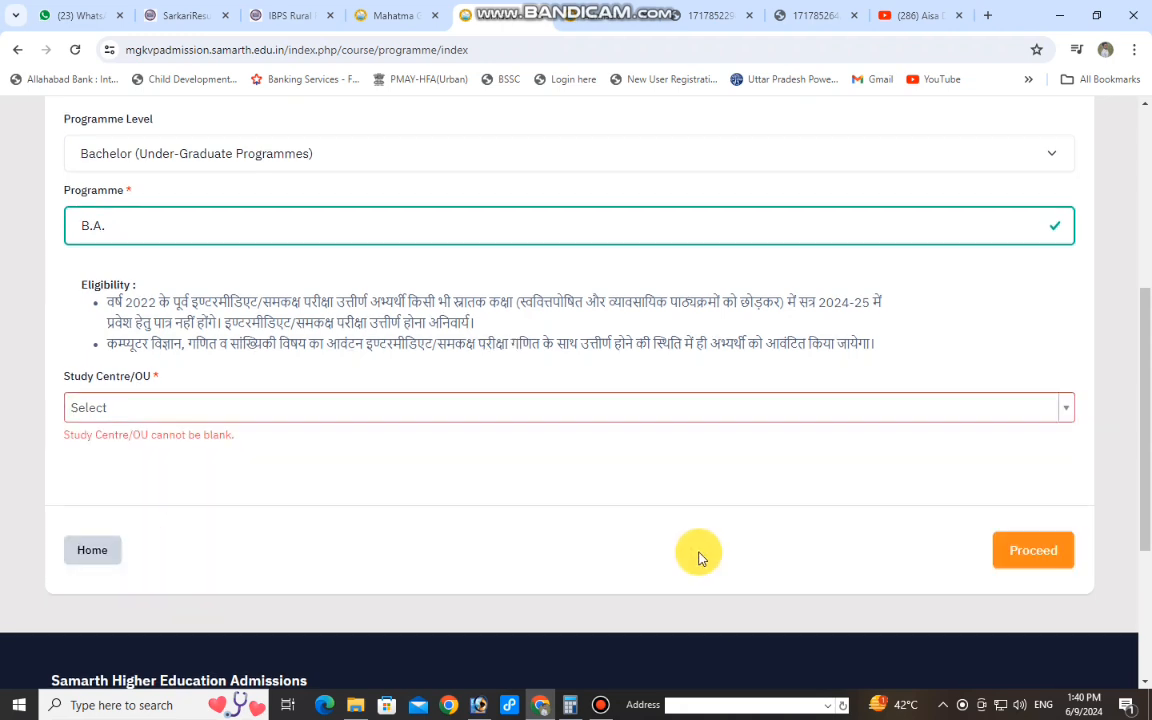
# Step: Continue the Bachelor of Science (Agriculture) application, review its Personal Details and proceed to Academic Details
pyautogui.scroll(-2, 1036, 430)
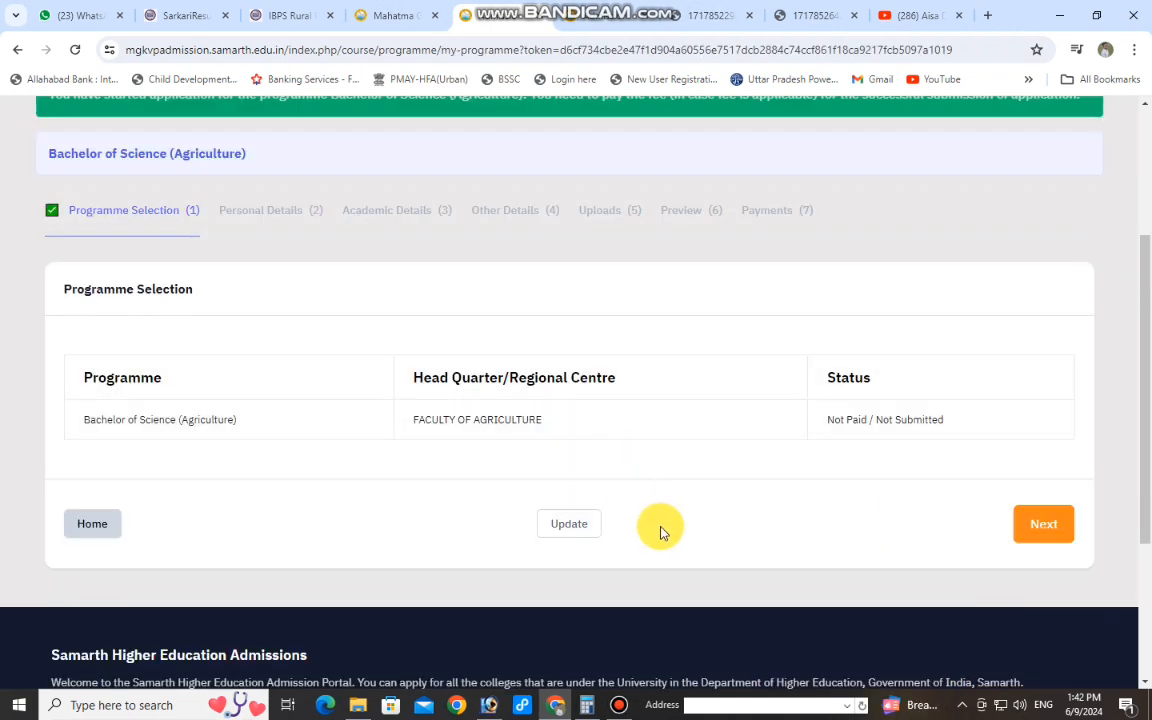
pyautogui.click(1040, 526)
pyautogui.scroll(-3, 540, 515)
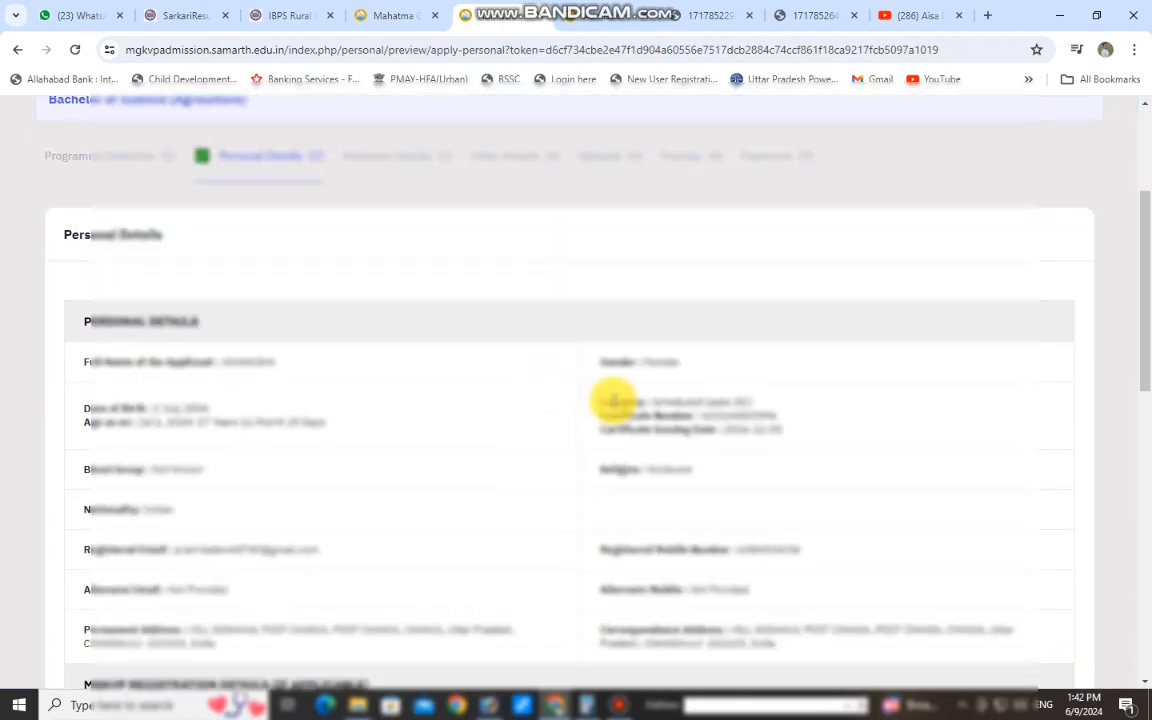
pyautogui.scroll(-3, 424, 321)
pyautogui.scroll(-5, 503, 300)
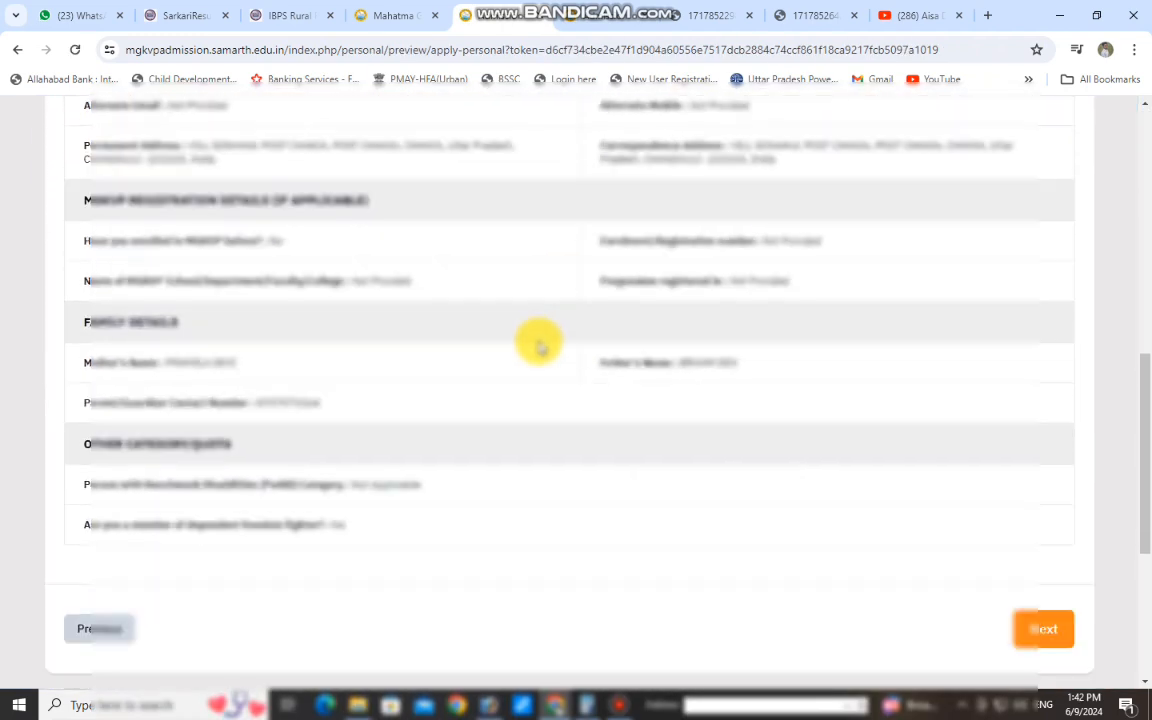
pyautogui.scroll(1, 660, 440)
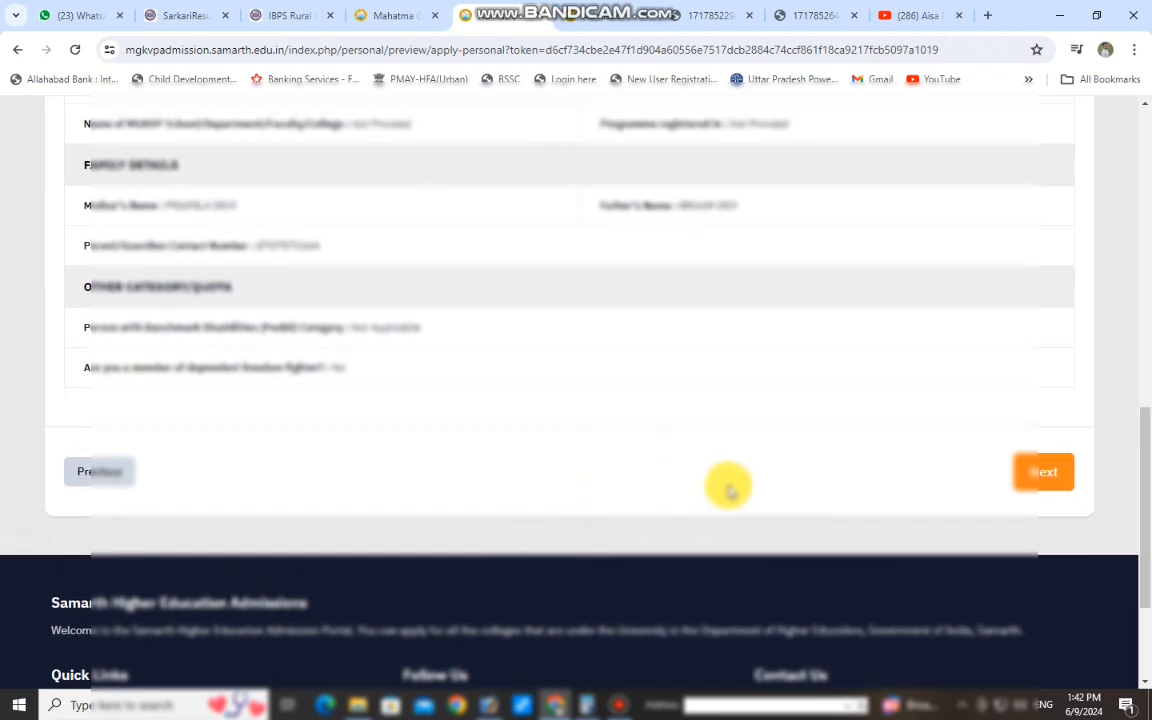
pyautogui.scroll(2, 532, 416)
pyautogui.scroll(-2, 750, 440)
pyautogui.click(1043, 471)
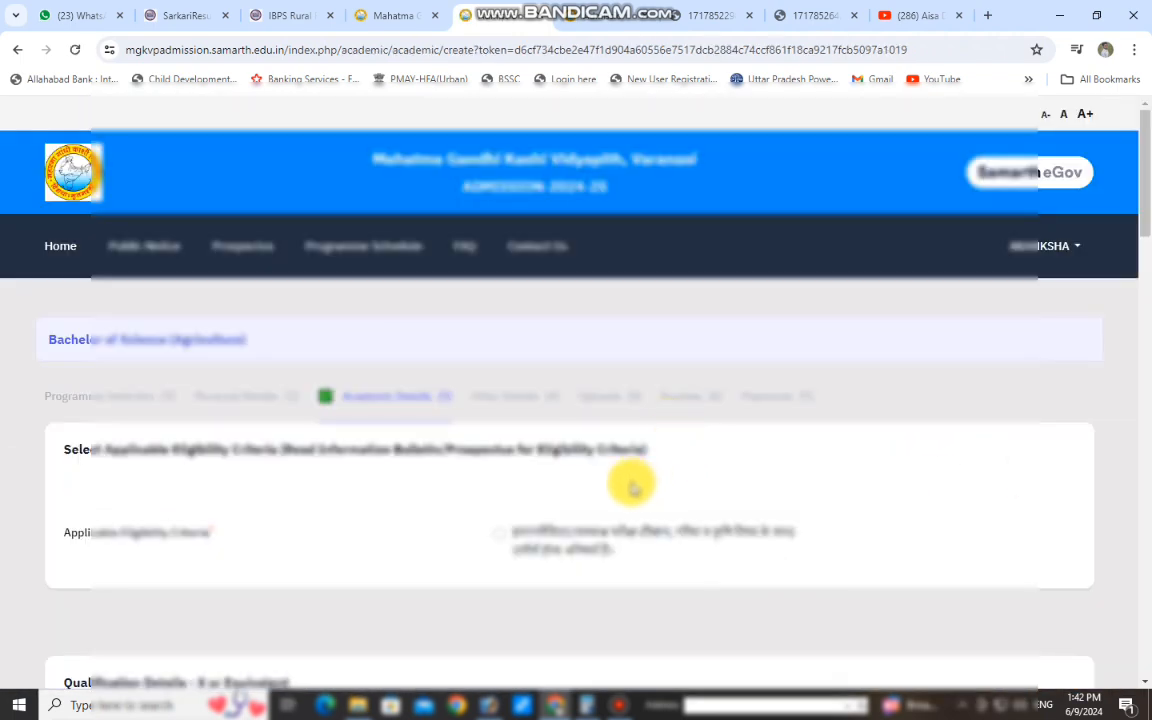
# Step: Select the eligibility criterion requiring an Intermediate or equivalent pass with science, mathematics and agriculture
pyautogui.scroll(-1, 600, 470)
pyautogui.scroll(-2, 322, 466)
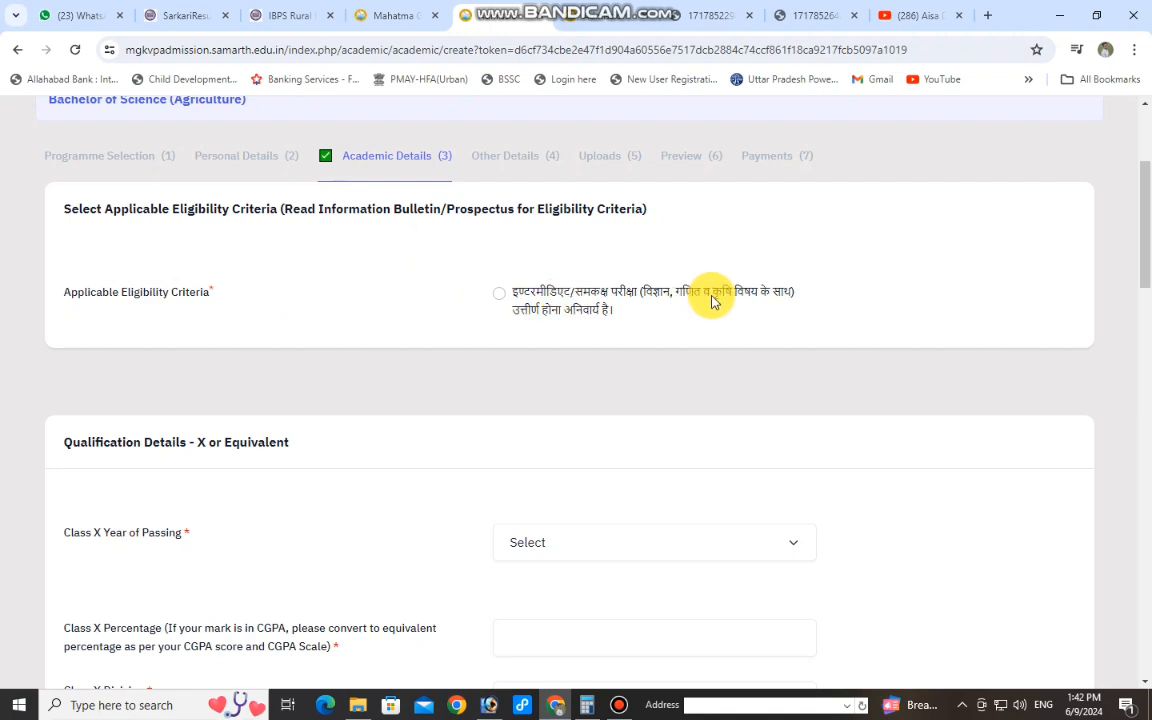
pyautogui.click(499, 294)
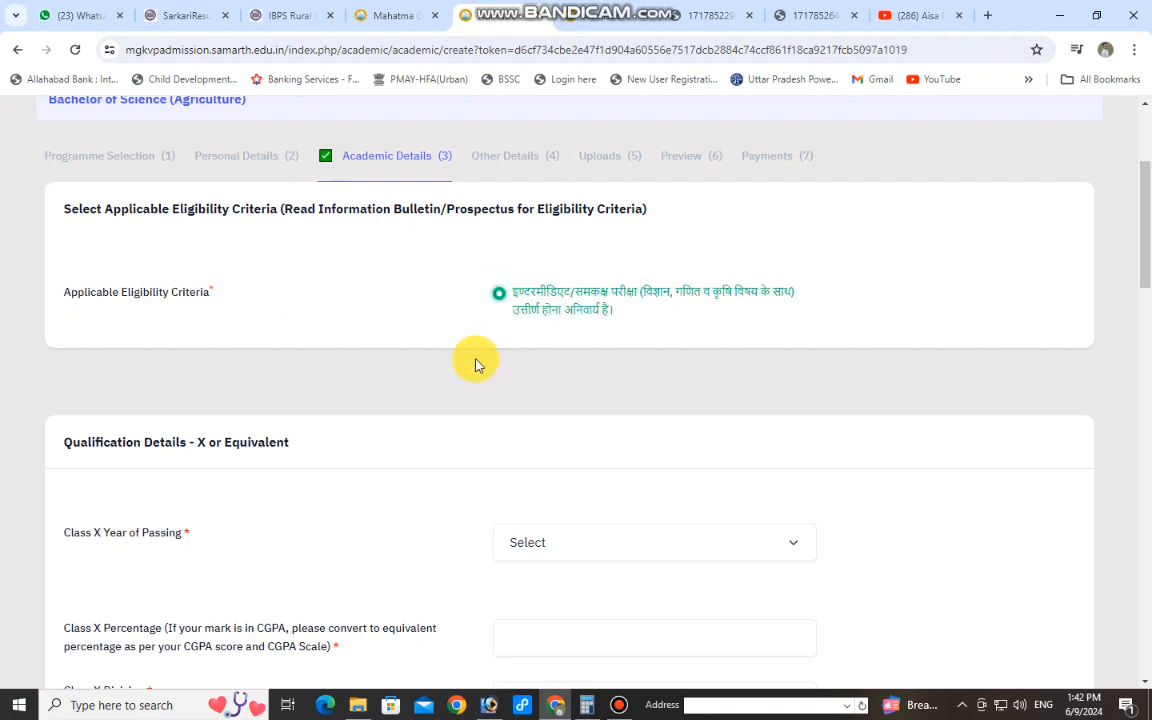
pyautogui.scroll(-2, 400, 345)
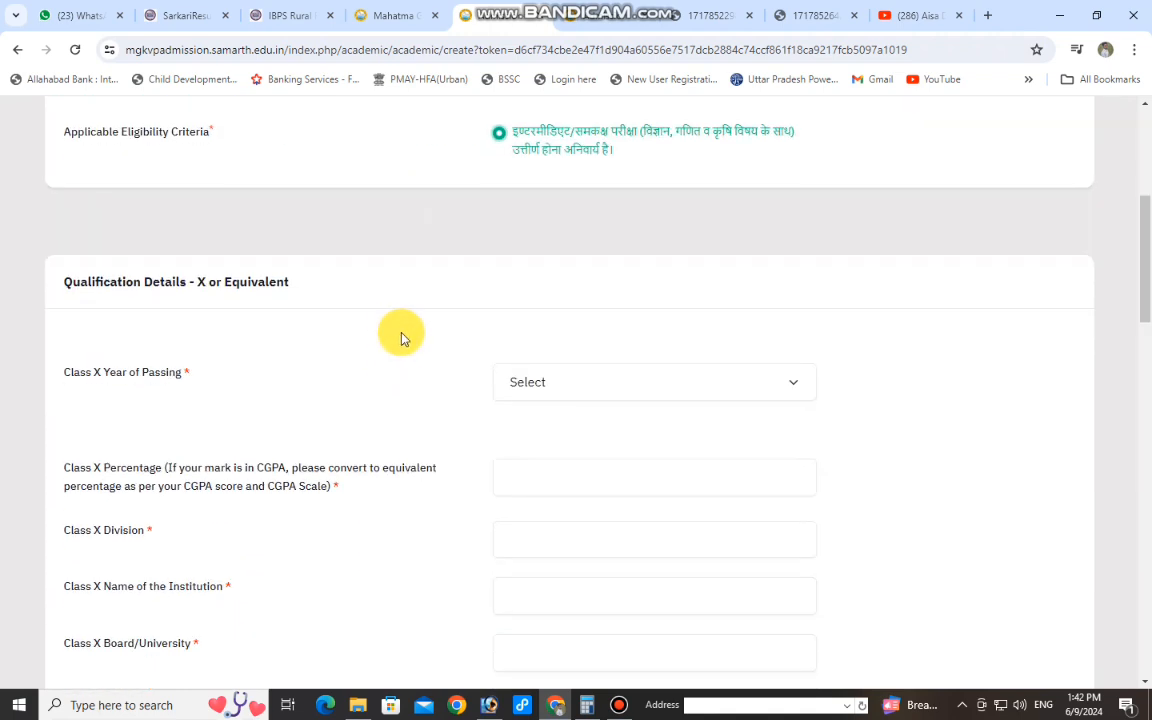
# Step: Set the Class X year of passing to 2022 in the X or Equivalent qualification details
pyautogui.scroll(-1, 362, 328)
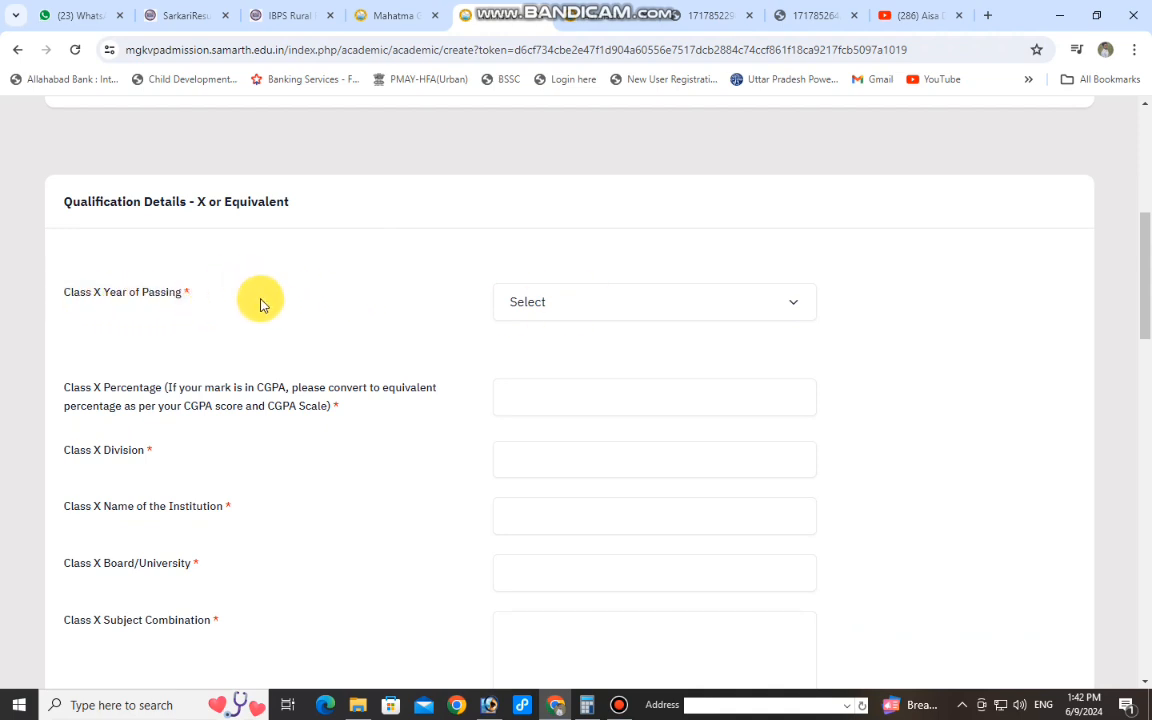
pyautogui.click(516, 303)
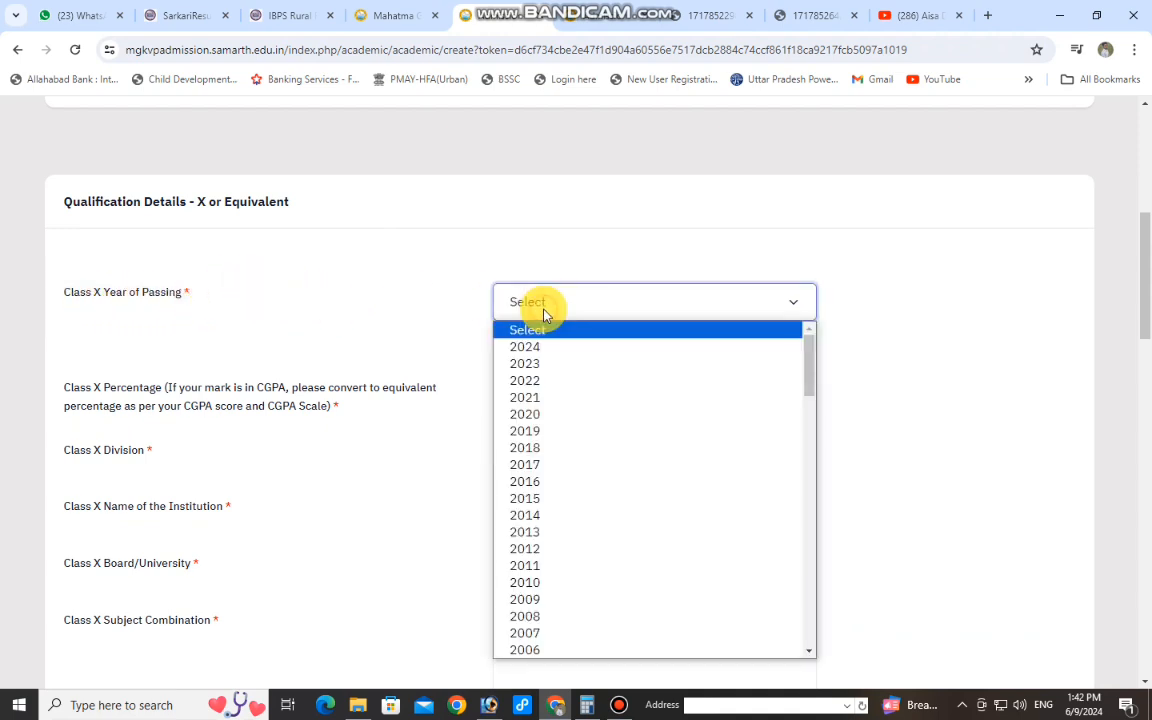
pyautogui.click(524, 380)
# Step: Examine the Class X percentage, division, institution, board, subject combination and roll number fields without filling them in
pyautogui.scroll(-2, 513, 245)
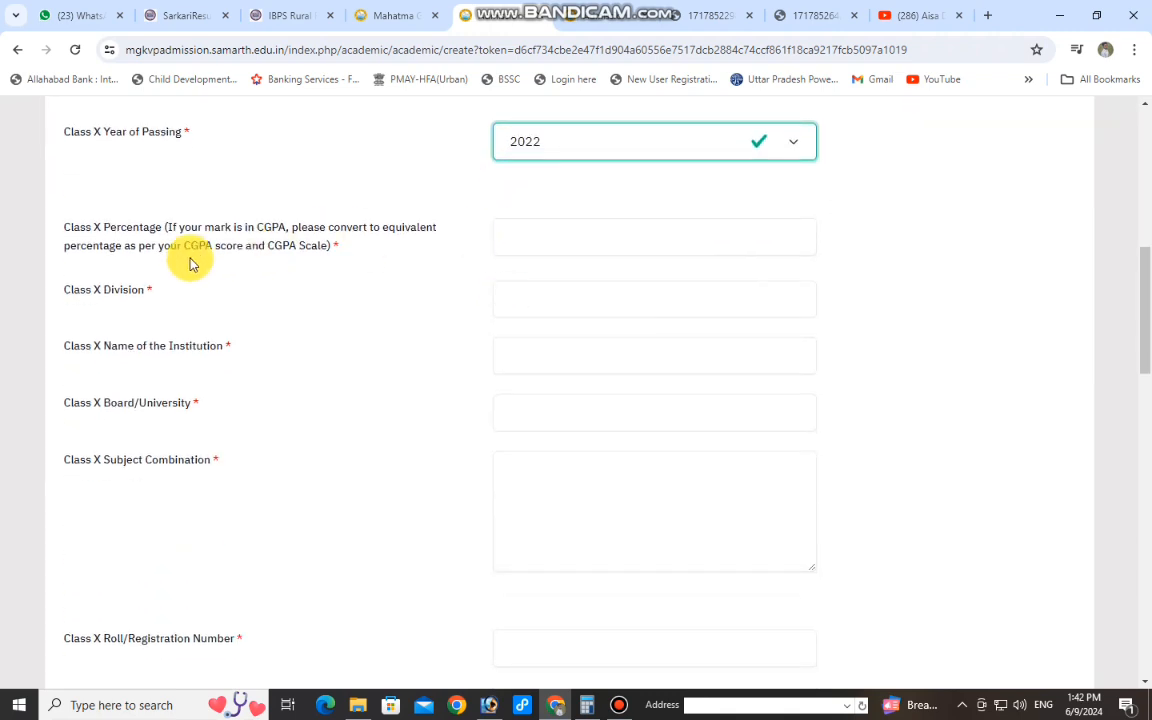
pyautogui.moveTo(333, 247); pyautogui.dragTo(70, 230)
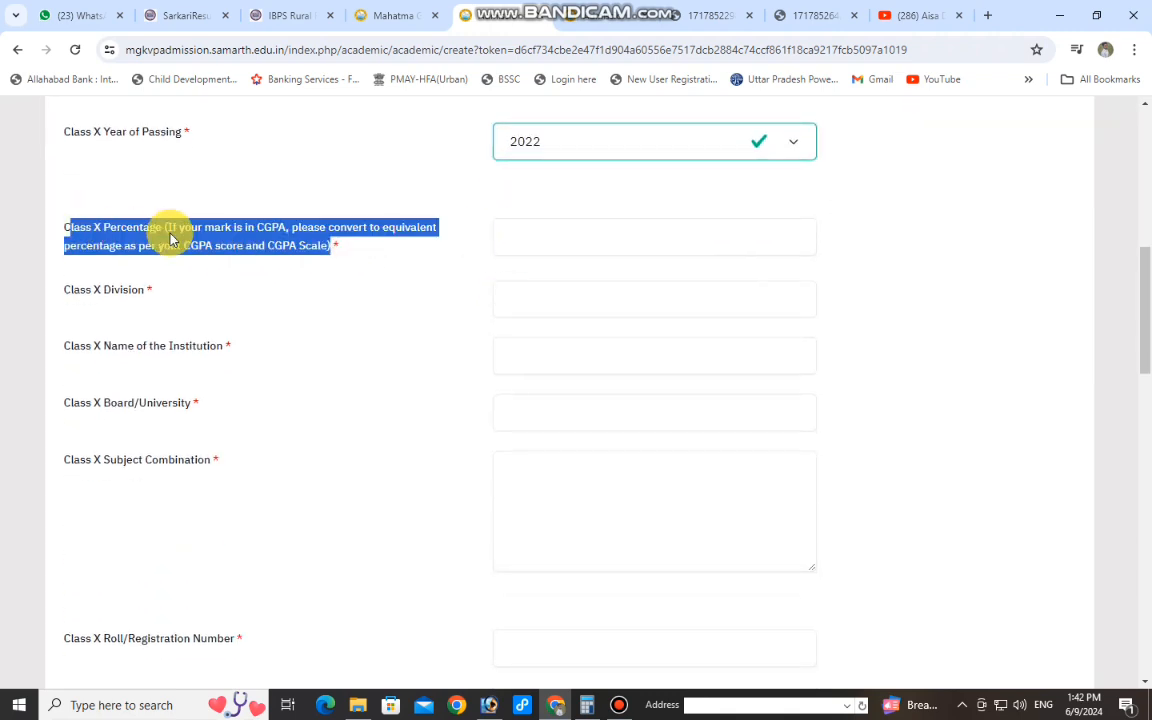
pyautogui.click(539, 235)
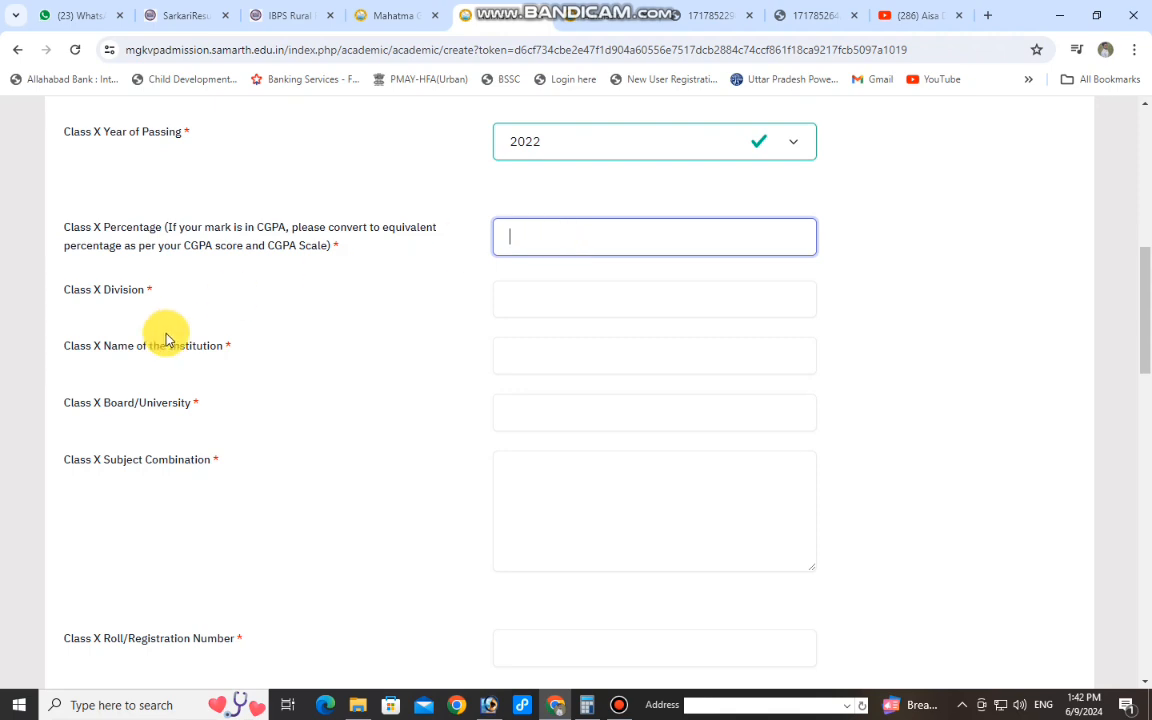
pyautogui.click(551, 294)
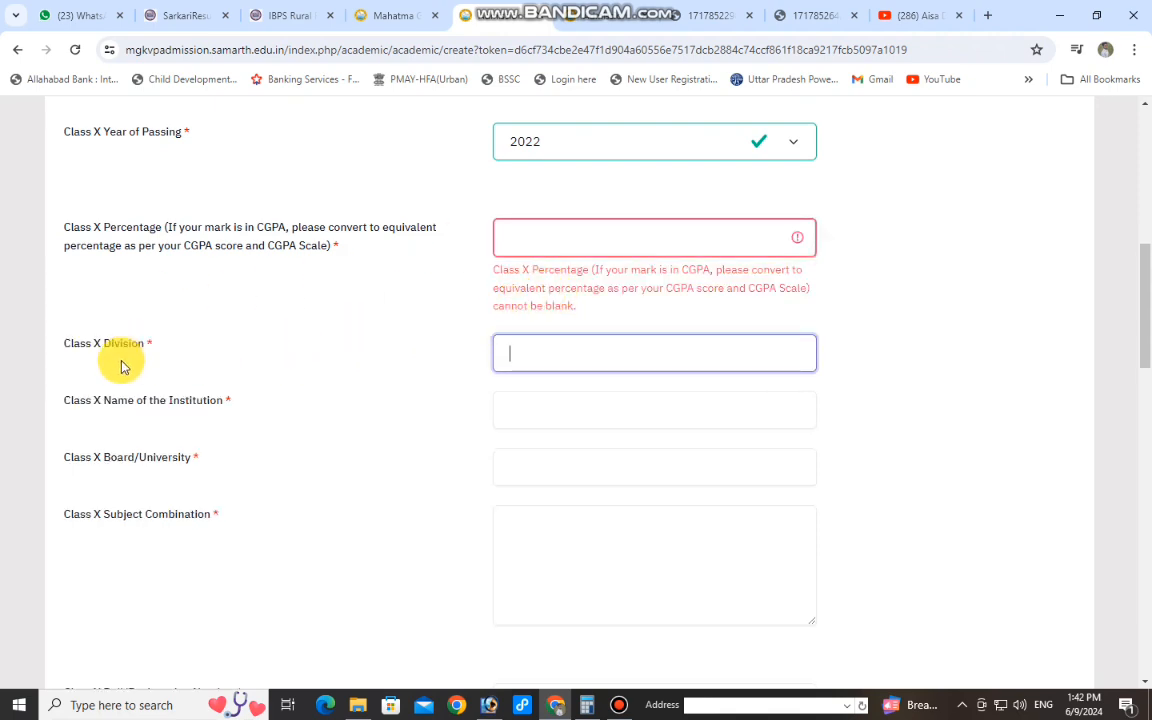
pyautogui.click(257, 404)
pyautogui.click(510, 435)
pyautogui.click(553, 494)
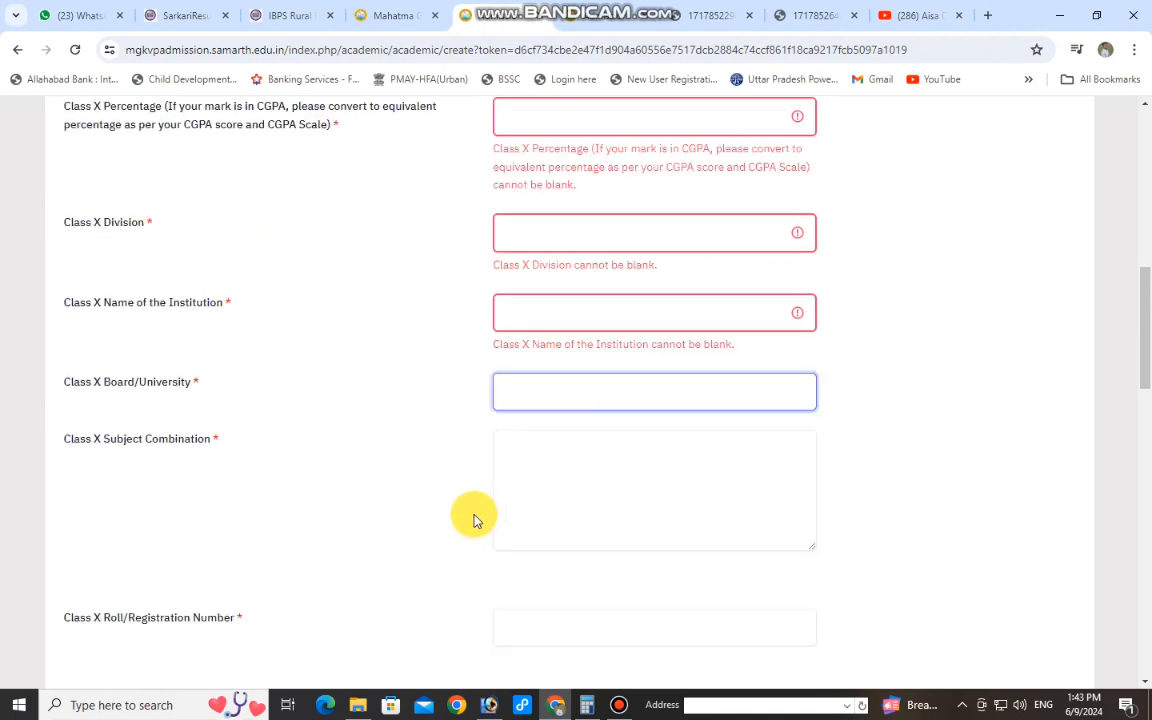
pyautogui.scroll(-3, 457, 540)
pyautogui.moveTo(212, 343); pyautogui.dragTo(55, 337)
pyautogui.click(505, 340)
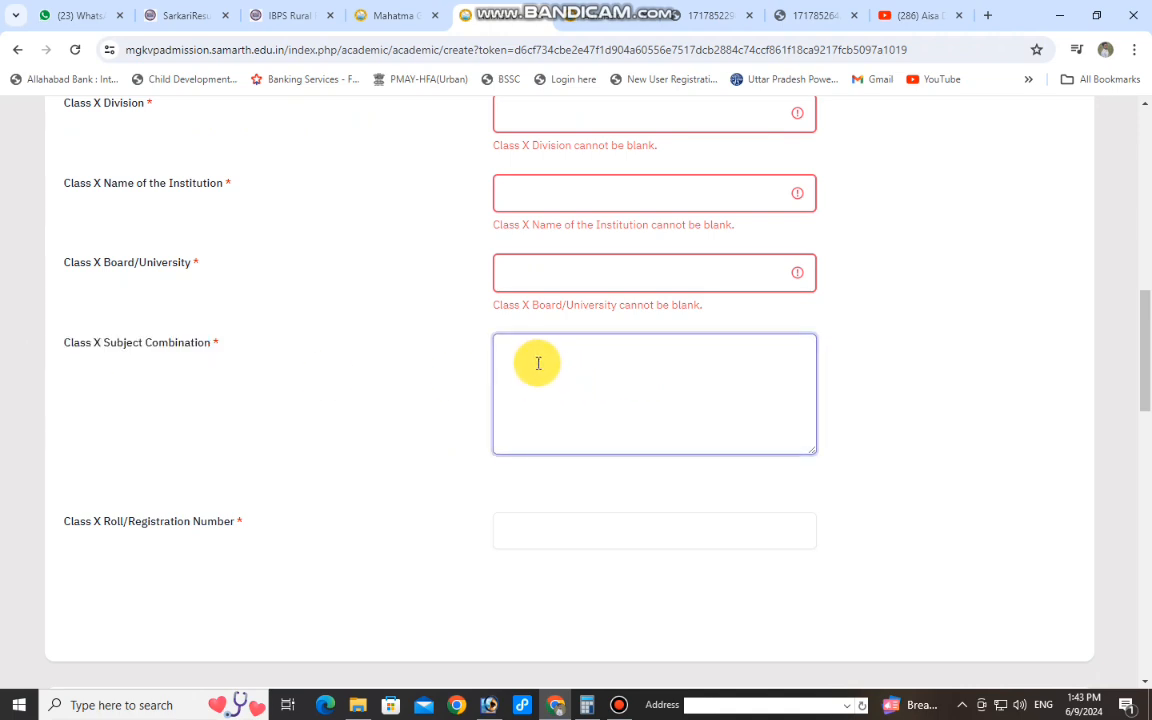
pyautogui.scroll(-2, 283, 330)
pyautogui.click(578, 369)
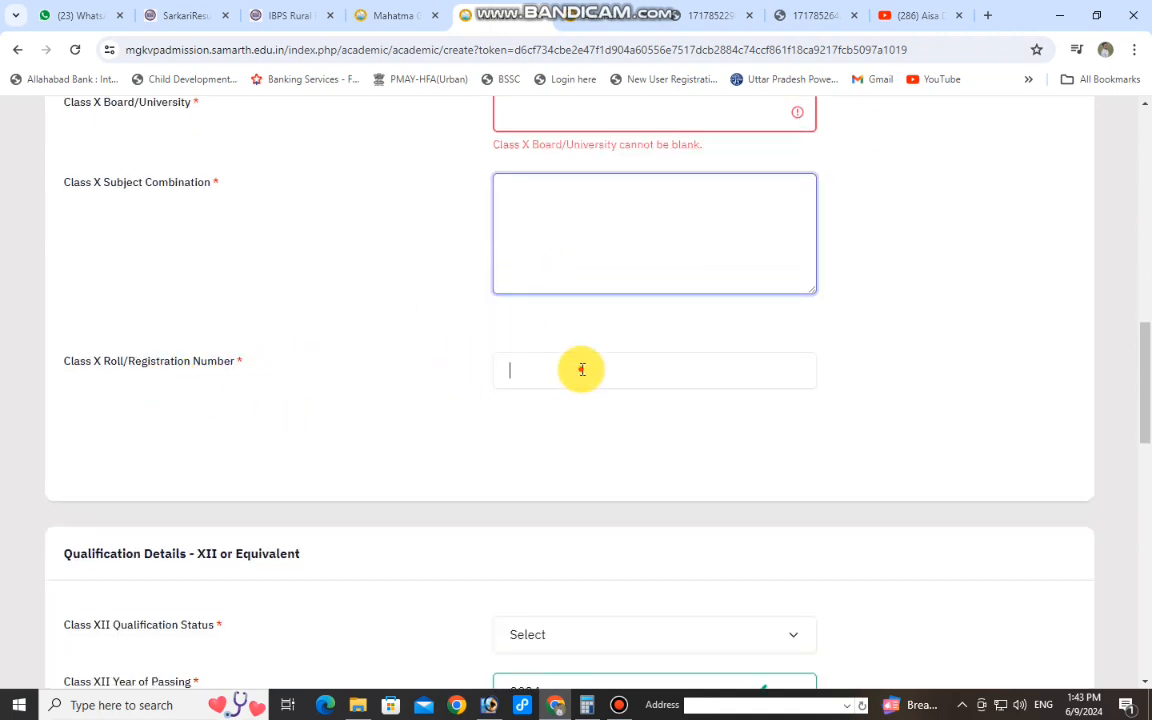
# Step: Set the Class XII qualification status to Passed and keep 2024 as the year of passing
pyautogui.scroll(-4, 445, 440)
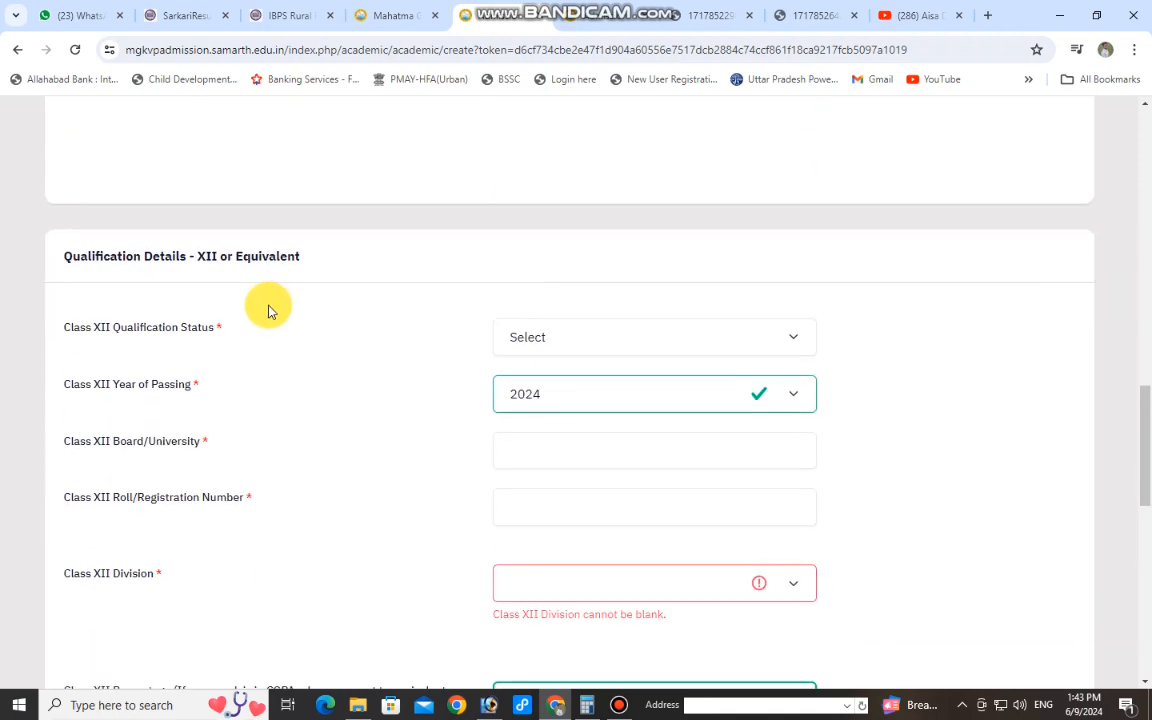
pyautogui.tripleClick(267, 257)
pyautogui.scroll(-1, 450, 258)
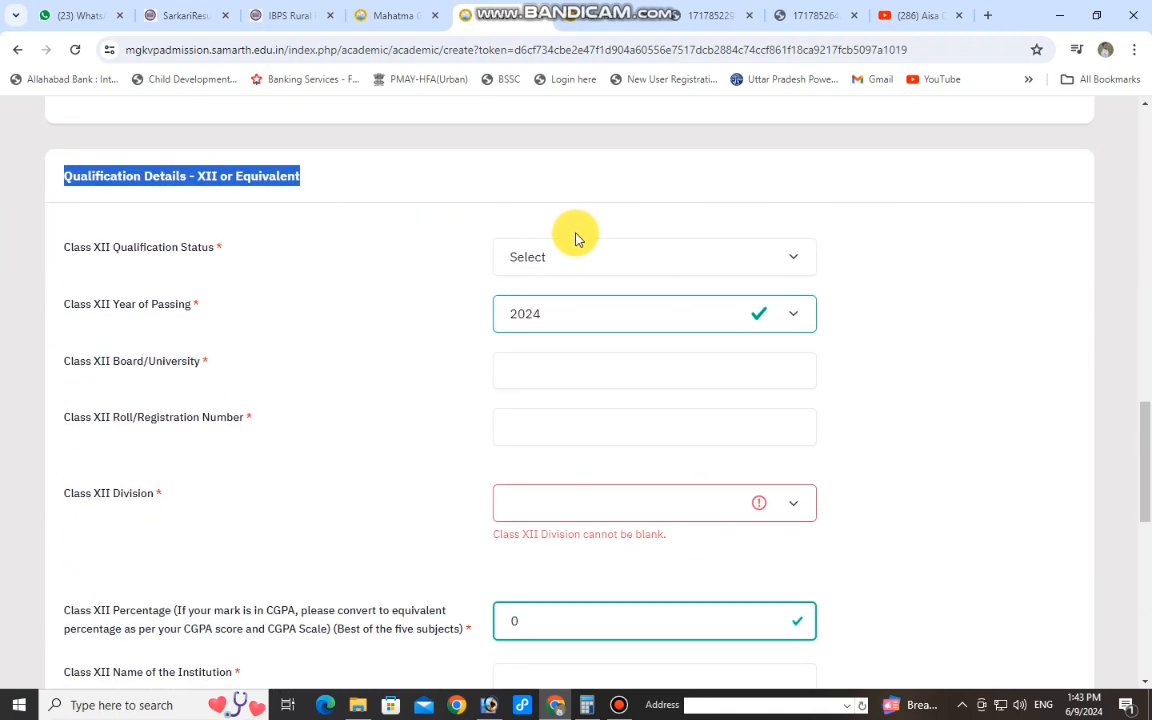
pyautogui.click(574, 265)
pyautogui.click(541, 302)
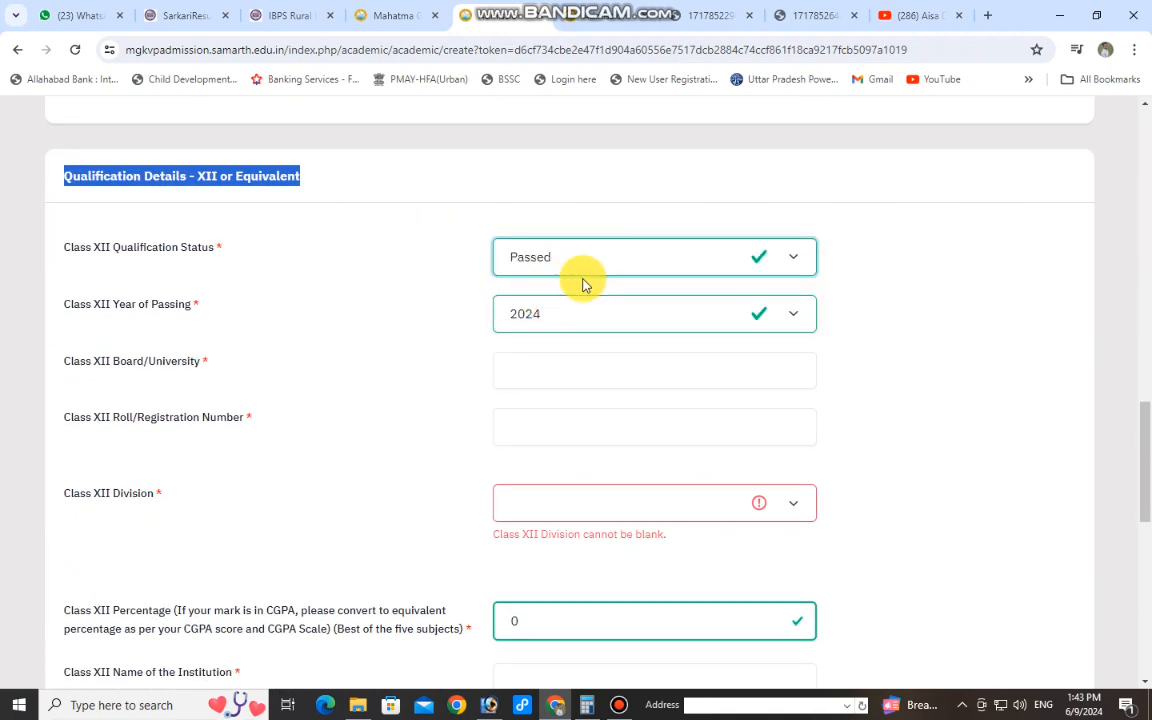
pyautogui.click(545, 318)
pyautogui.click(545, 322)
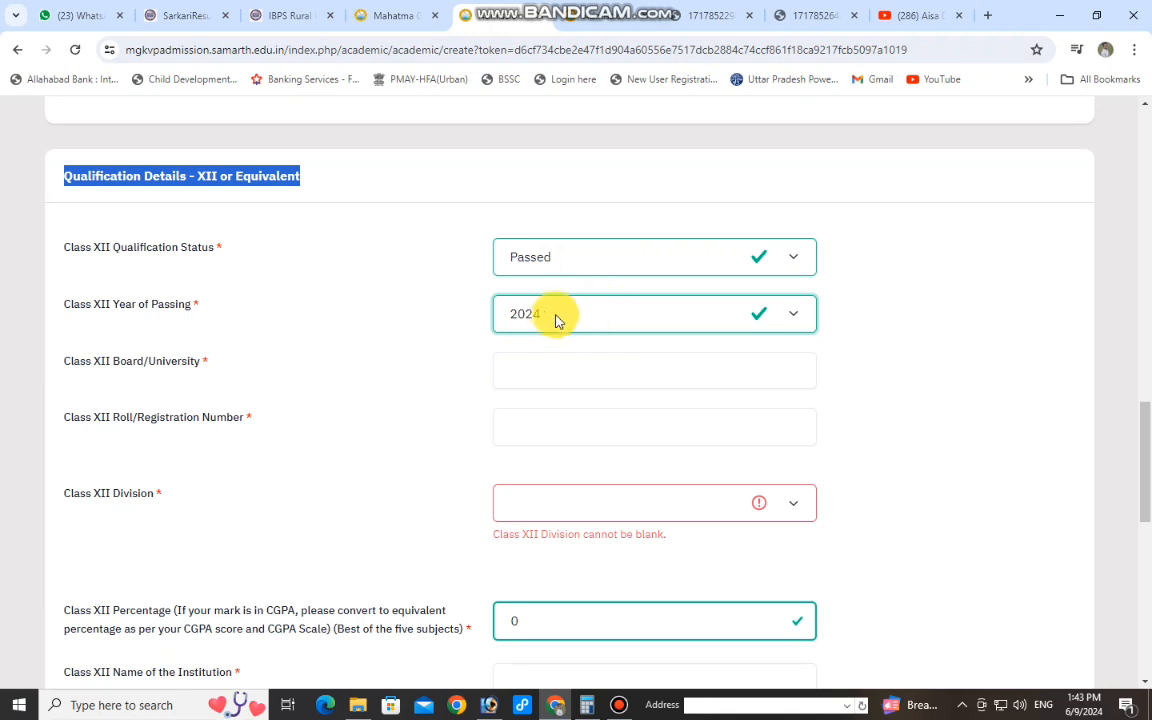
# Step: Review the Class XII board and roll number fields and set the Class XII division to First
pyautogui.scroll(-2, 555, 320)
pyautogui.scroll(1, 476, 303)
pyautogui.click(522, 297)
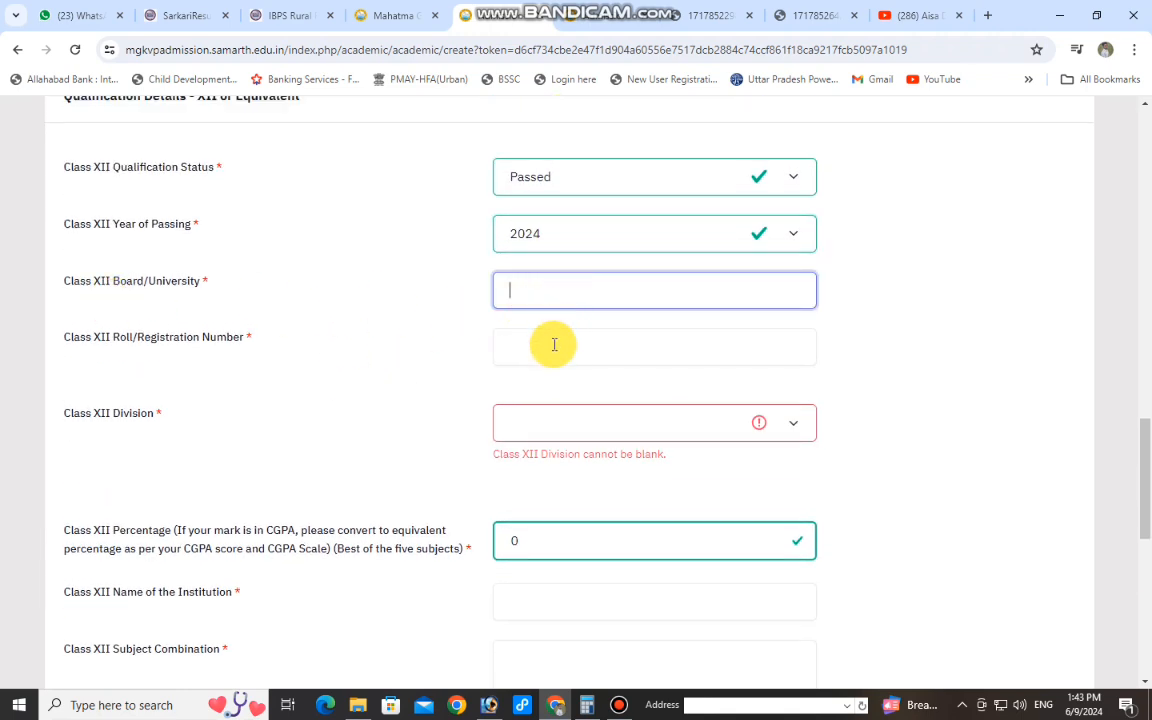
pyautogui.moveTo(337, 334); pyautogui.dragTo(567, 354)
pyautogui.click(535, 370)
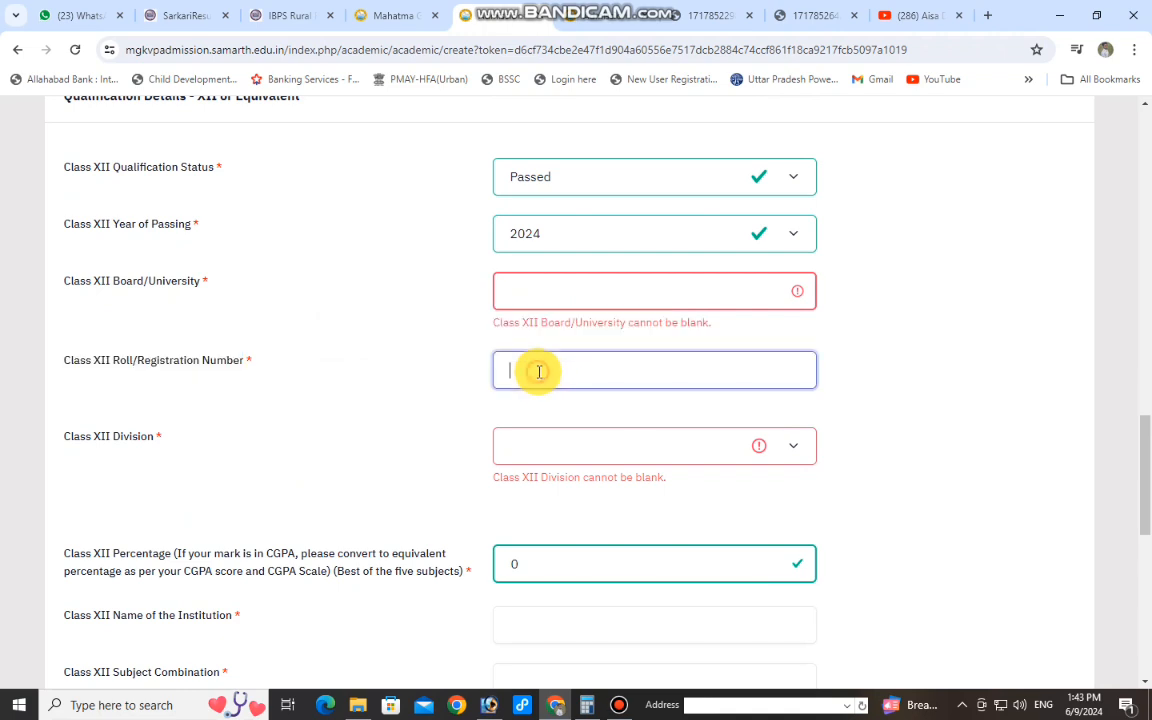
pyautogui.scroll(-1, 165, 338)
pyautogui.moveTo(62, 357); pyautogui.dragTo(198, 365)
pyautogui.scroll(-2, 435, 309)
pyautogui.click(524, 240)
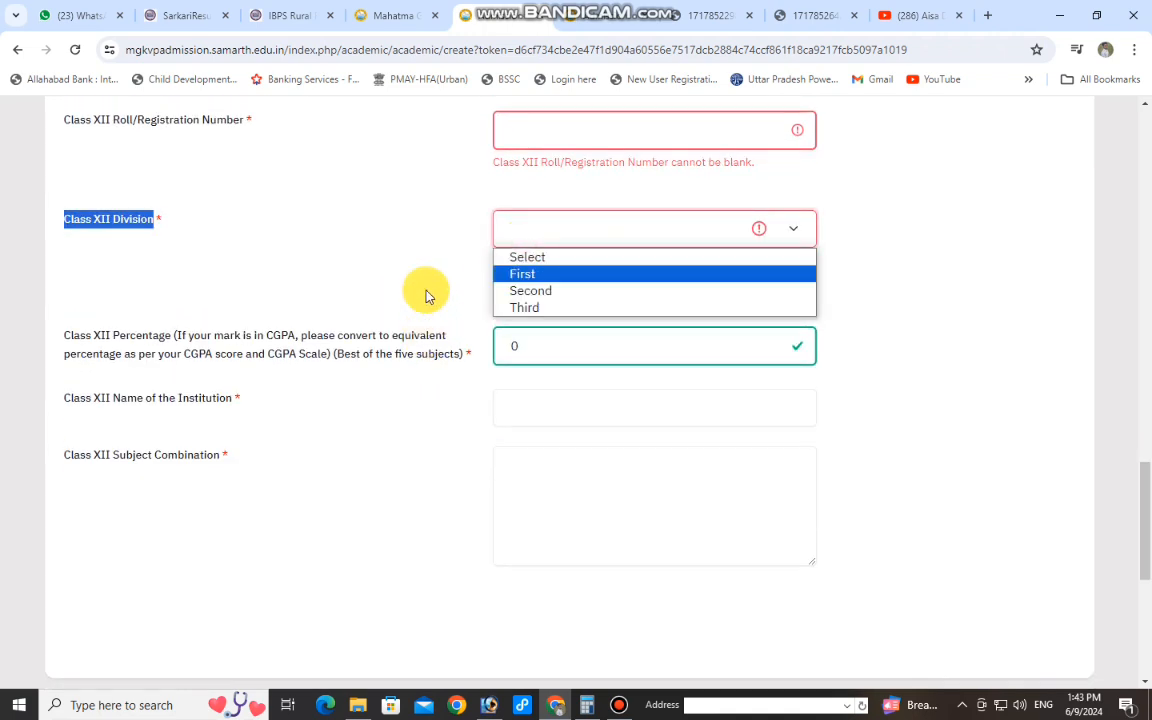
pyautogui.click(527, 274)
# Step: Examine the Class XII percentage, institution name and subject combination fields
pyautogui.scroll(-1, 376, 331)
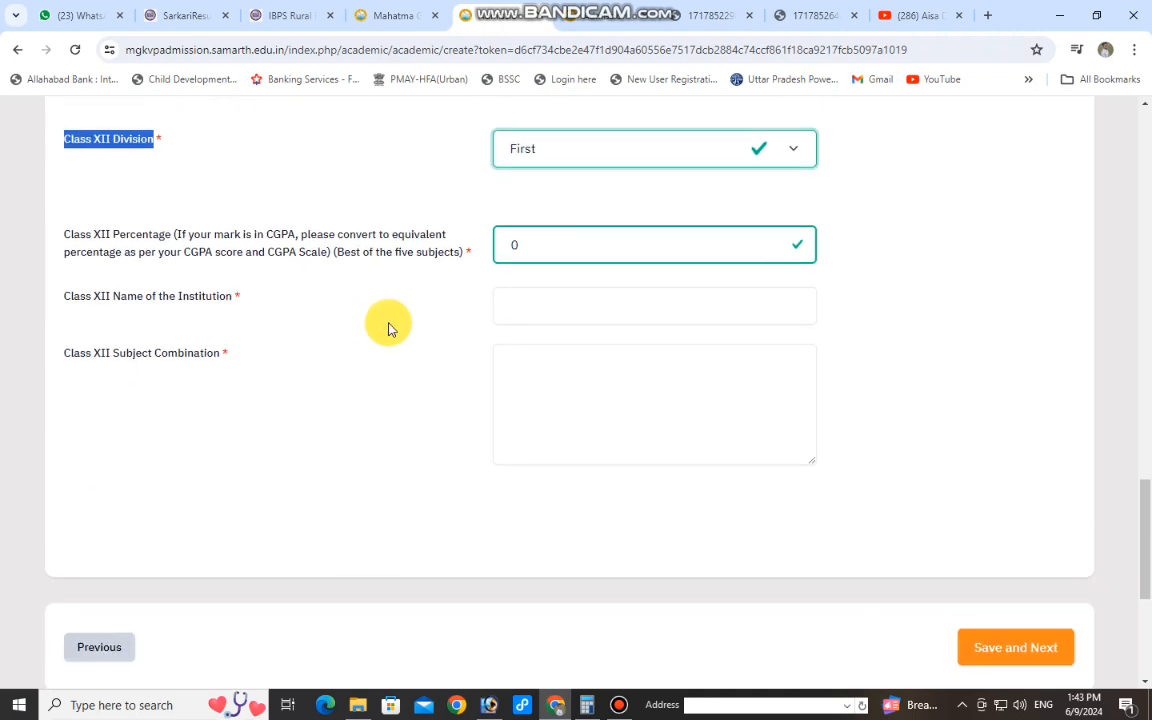
pyautogui.click(507, 245)
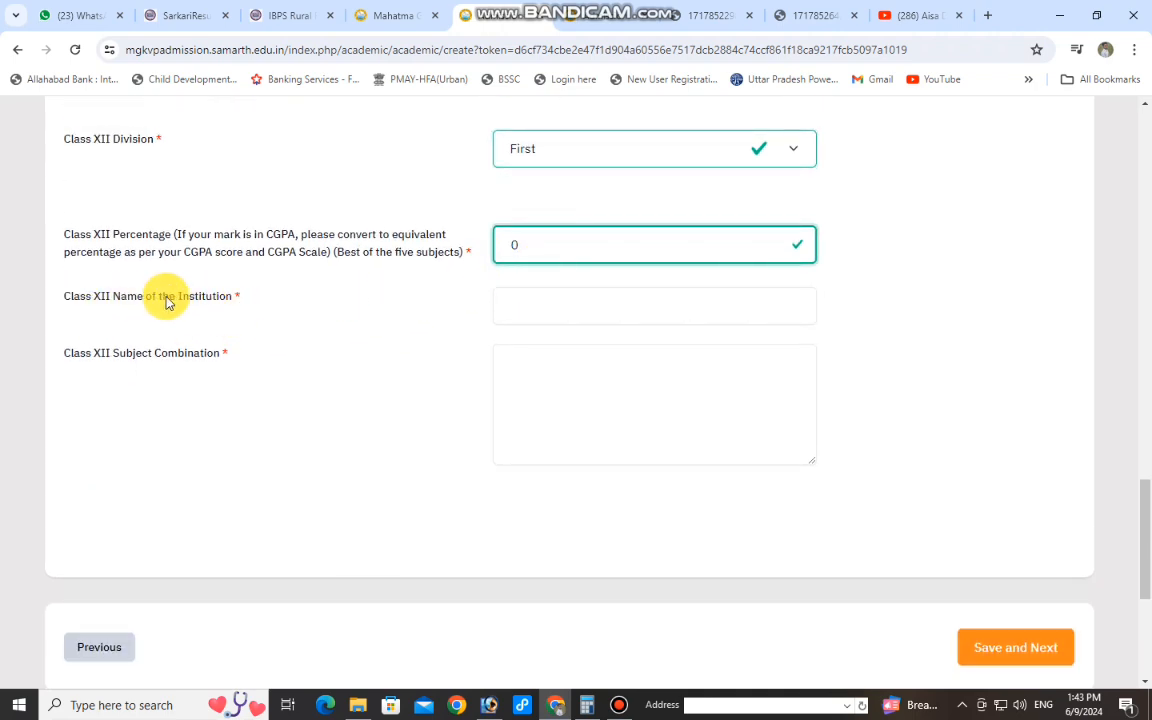
pyautogui.click(514, 303)
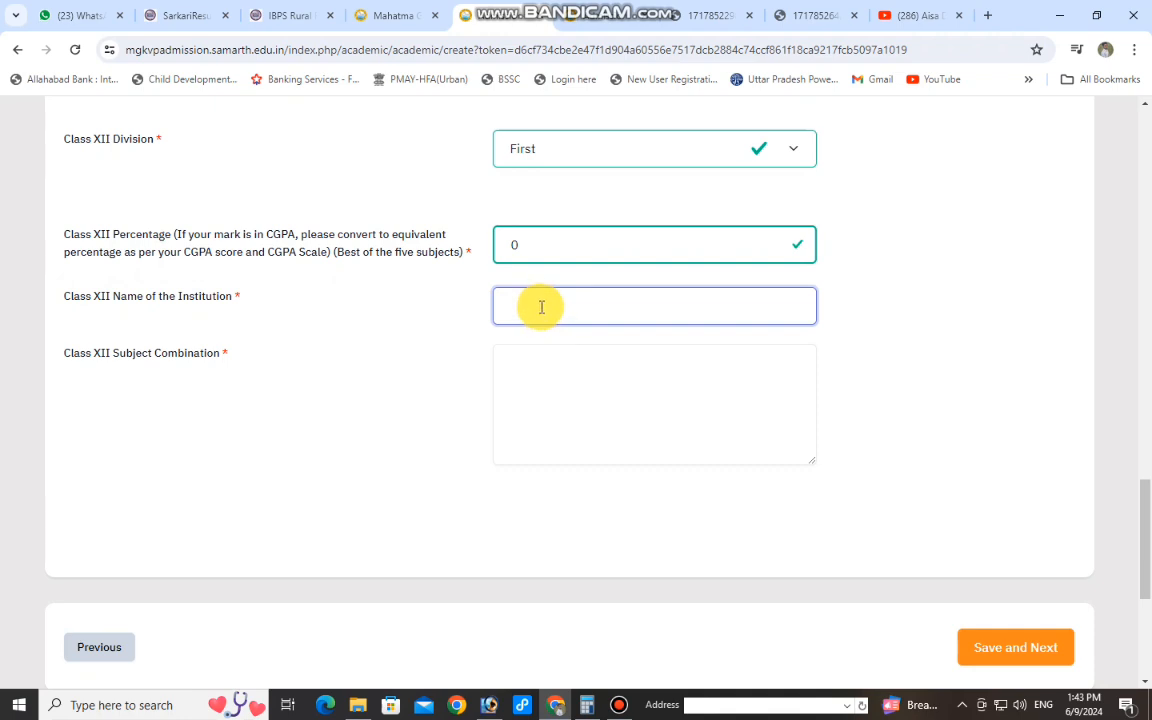
pyautogui.click(581, 388)
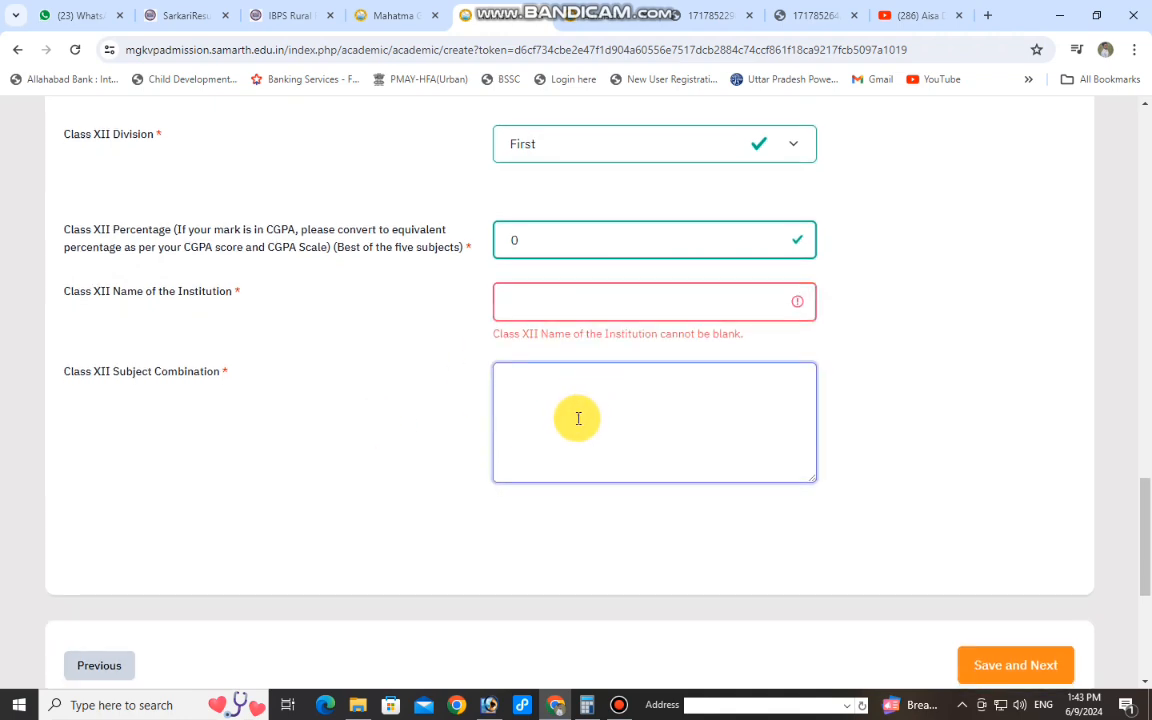
pyautogui.scroll(-2, 1018, 527)
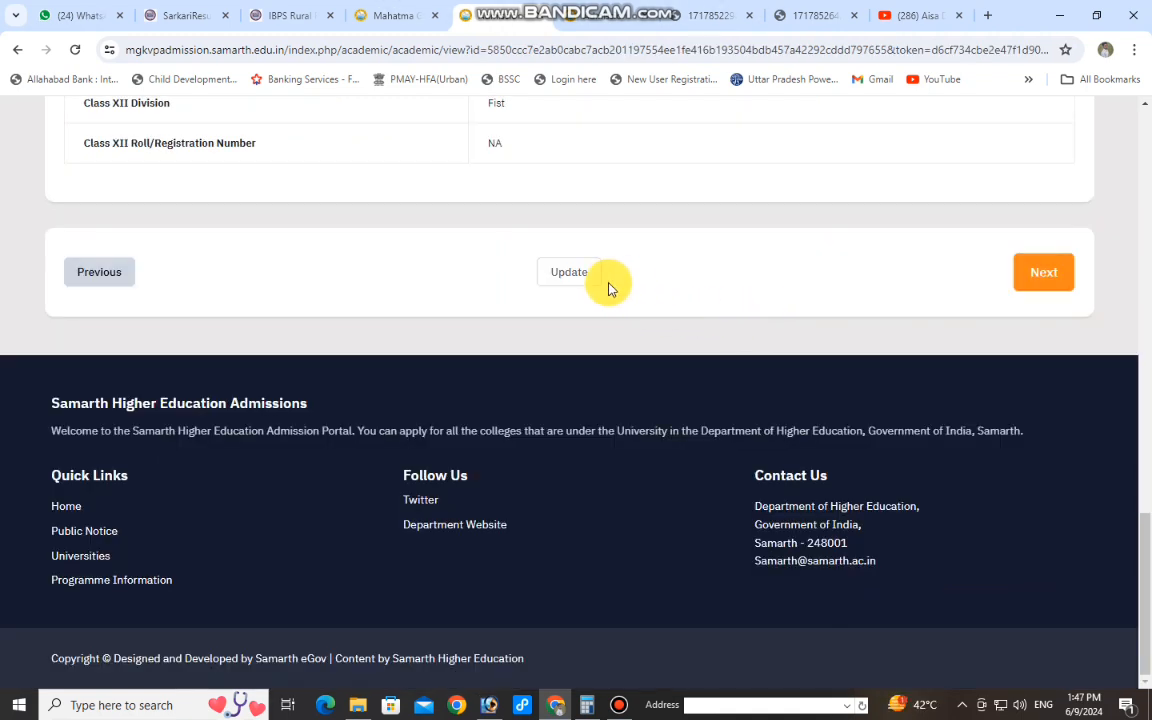
# Step: Proceed to Other Details, review the university ward, NCC/NSS, soldier dependent and language entries, and continue to Uploads
pyautogui.click(1045, 278)
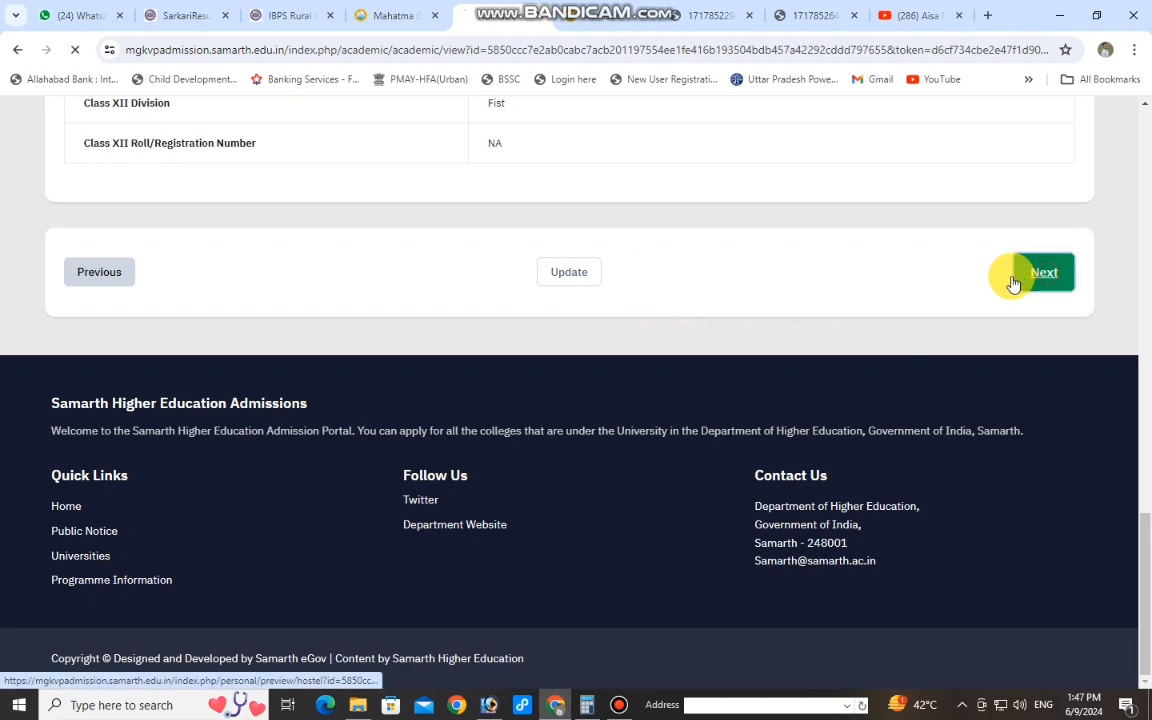
pyautogui.scroll(-3, 643, 398)
pyautogui.scroll(-2, 590, 315)
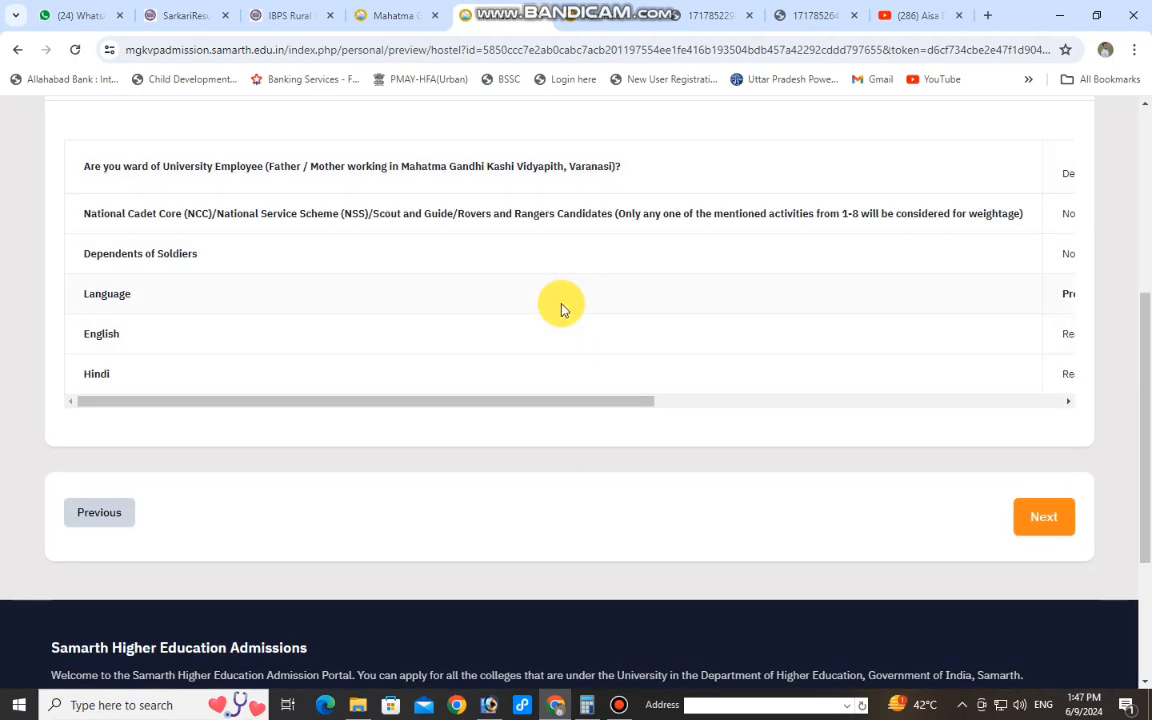
pyautogui.scroll(2, 860, 400)
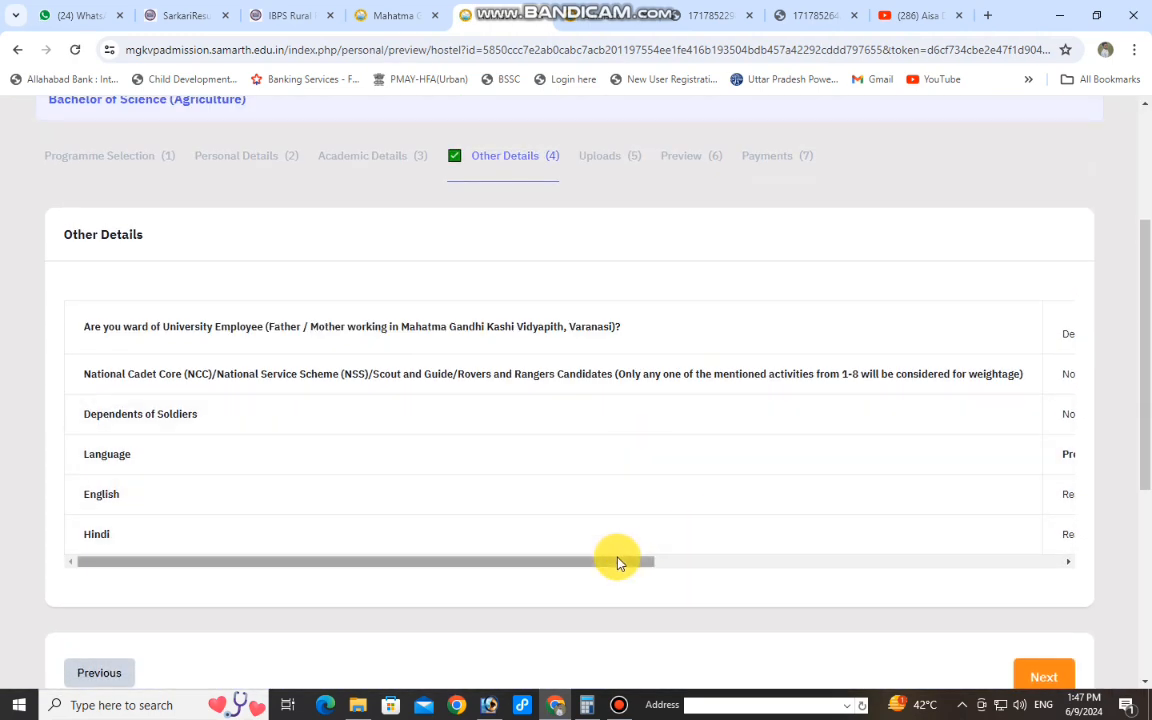
pyautogui.moveTo(620, 560); pyautogui.dragTo(1058, 566)
pyautogui.scroll(-5, 674, 478)
pyautogui.click(1046, 282)
# Step: Read the upload instructions and the Class X and Class XII marksheet requirements, and open the application preview
pyautogui.scroll(-3, 681, 489)
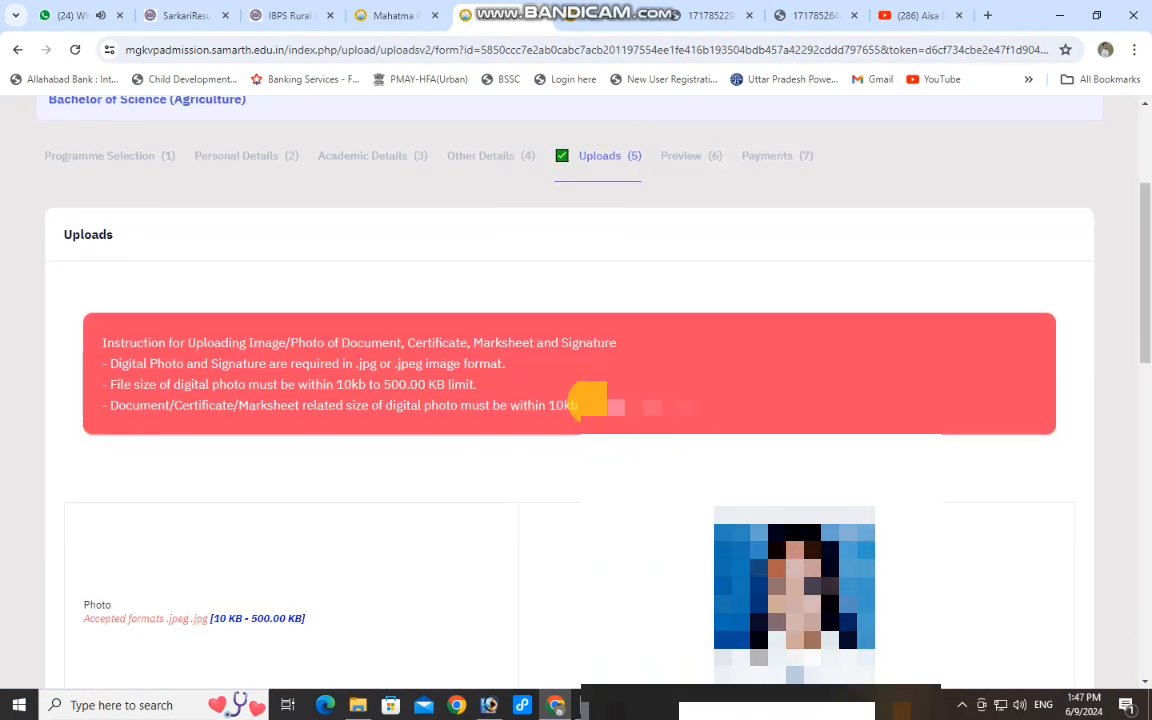
pyautogui.scroll(1, 612, 405)
pyautogui.scroll(-1, 617, 400)
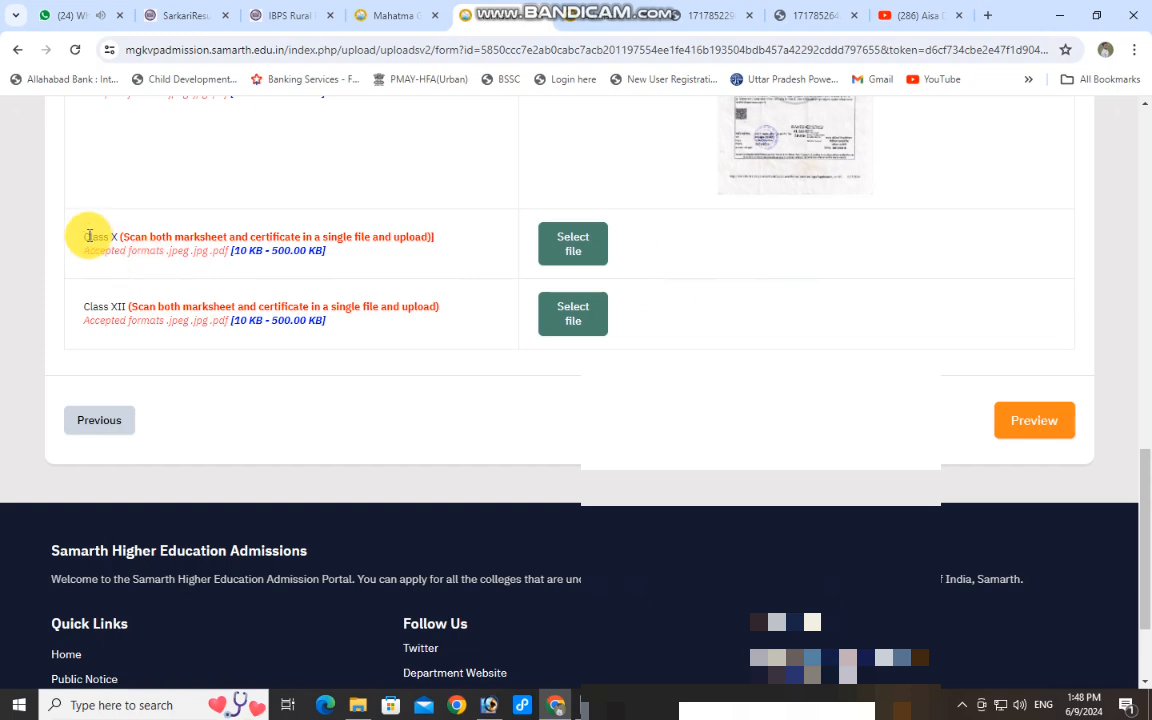
pyautogui.moveTo(84, 236); pyautogui.dragTo(118, 237)
pyautogui.moveTo(86, 306); pyautogui.dragTo(163, 307)
pyautogui.moveTo(440, 307); pyautogui.dragTo(268, 307)
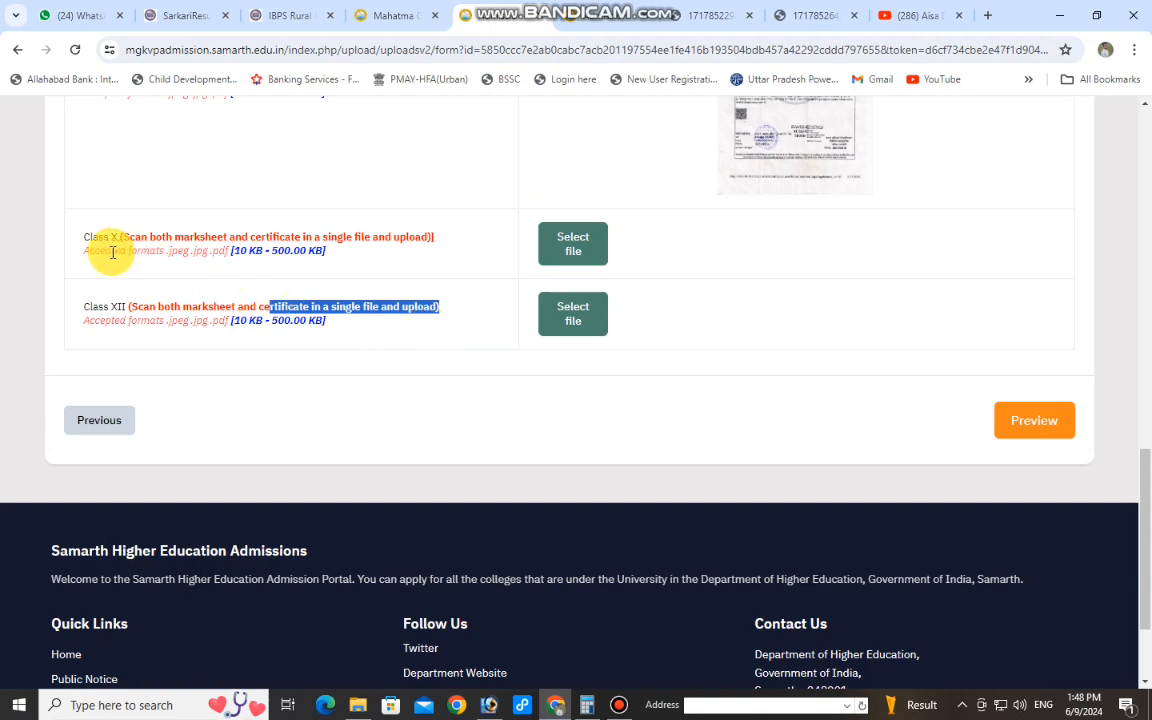
pyautogui.moveTo(119, 237); pyautogui.dragTo(98, 239)
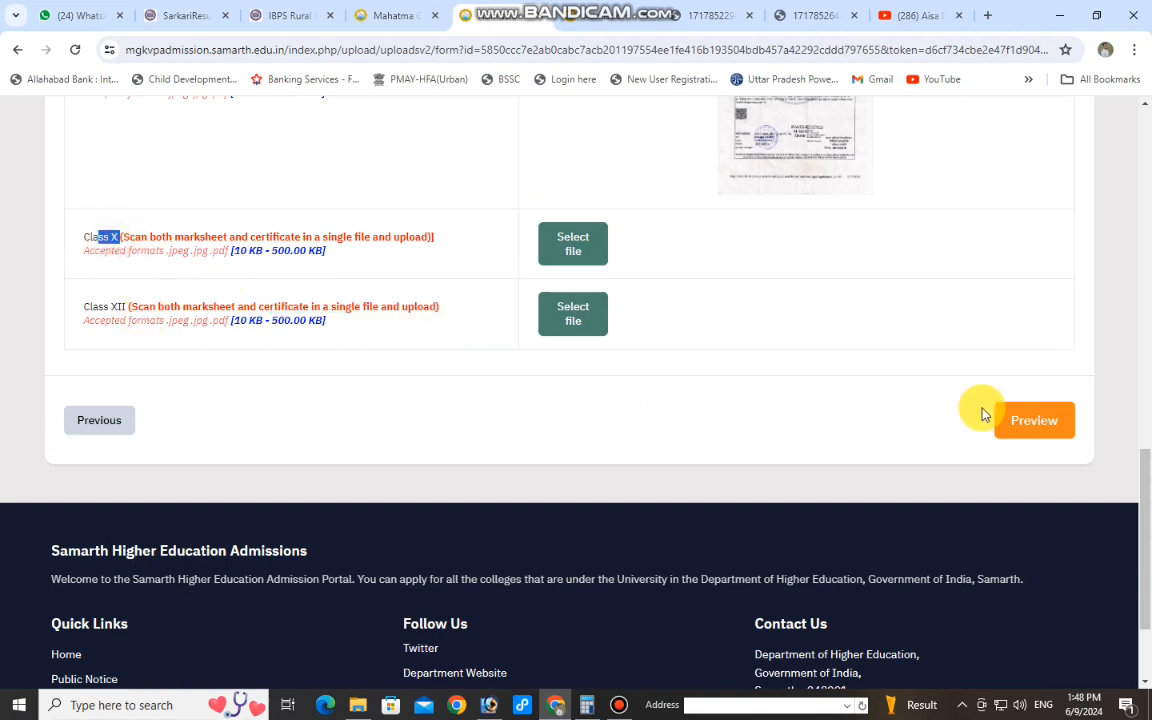
pyautogui.click(1005, 427)
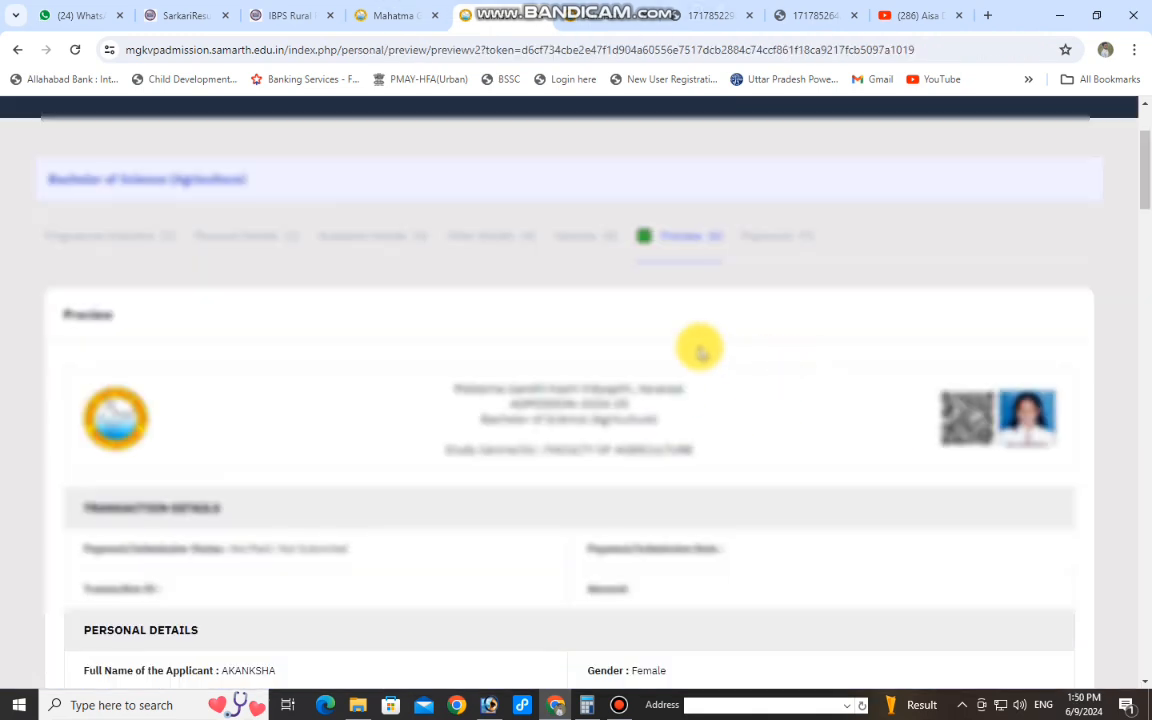
# Step: Check the full application preview down to the form declaration and submit it to reach Payments
pyautogui.scroll(-10, 700, 350)
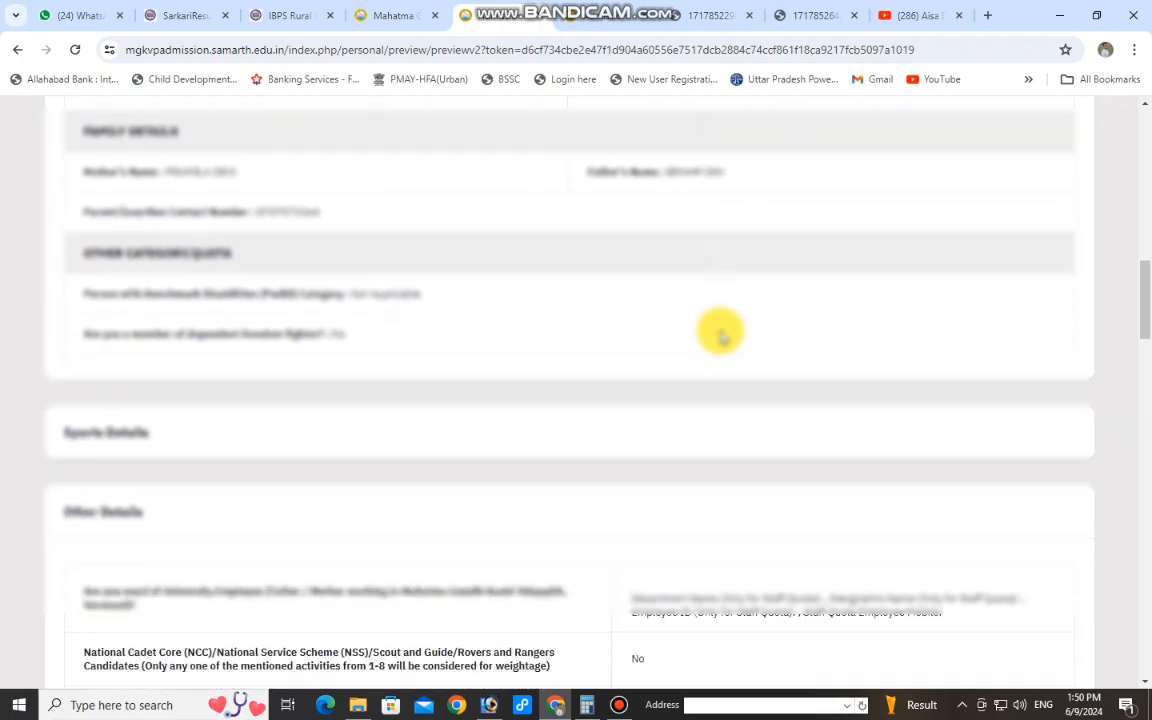
pyautogui.scroll(-15, 720, 336)
pyautogui.scroll(-6, 720, 341)
pyautogui.scroll(7, 681, 352)
pyautogui.scroll(-5, 571, 442)
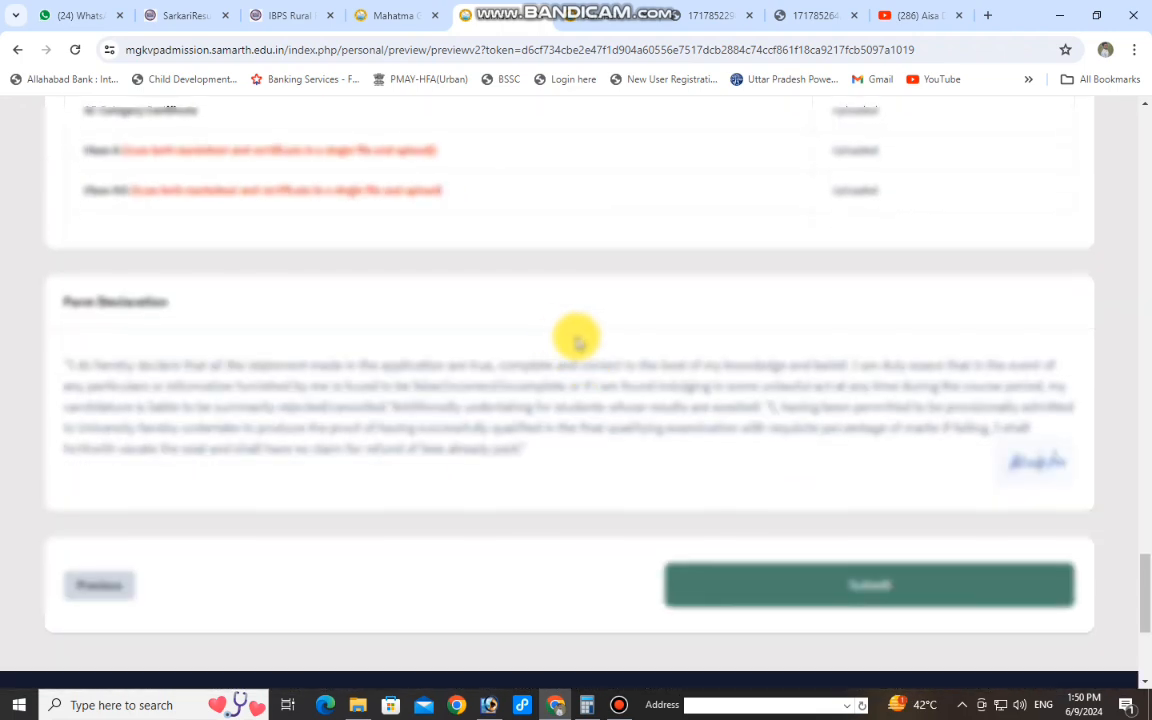
pyautogui.scroll(-3, 588, 343)
pyautogui.scroll(2, 458, 381)
pyautogui.scroll(-2, 761, 383)
pyautogui.click(823, 350)
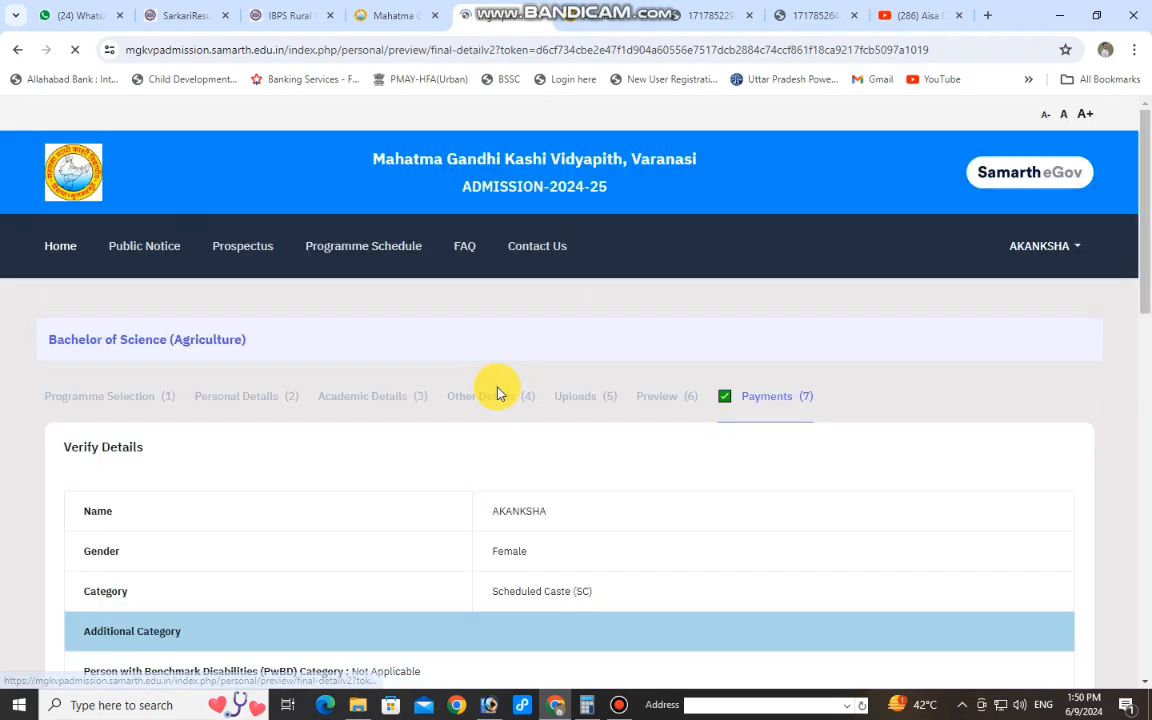
# Step: Tick all the detail verification checkboxes, including the final declaration, ahead of the ICICI payment option
pyautogui.scroll(-8, 462, 473)
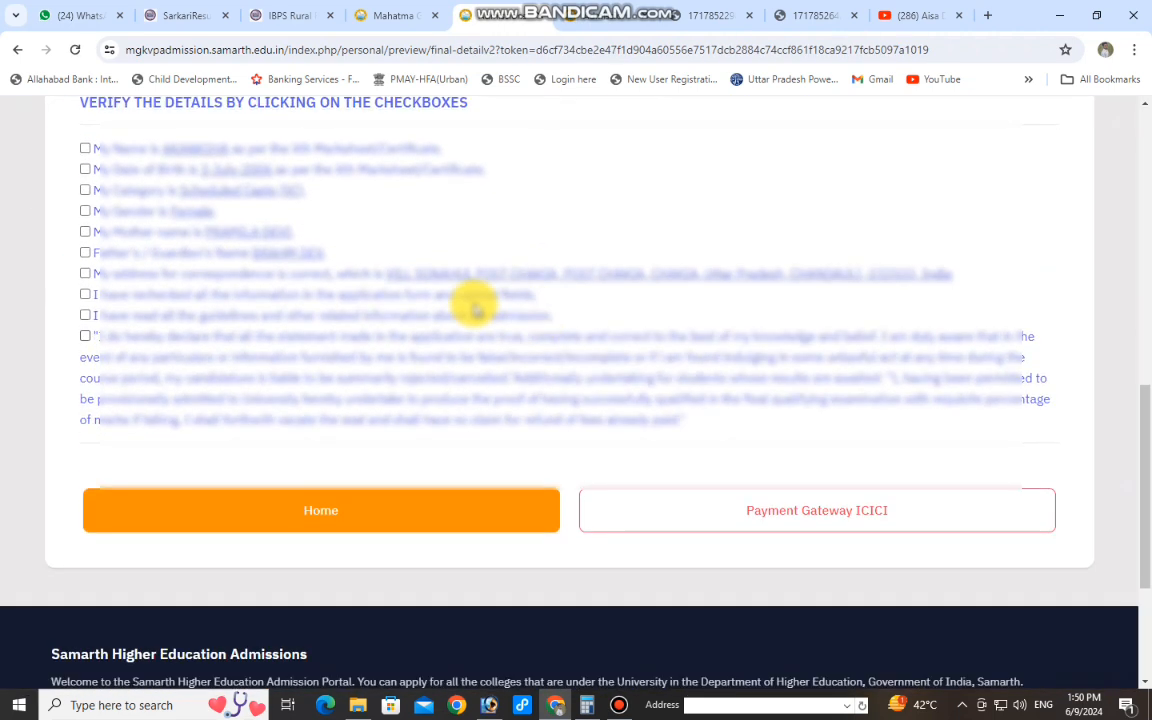
pyautogui.scroll(1, 360, 362)
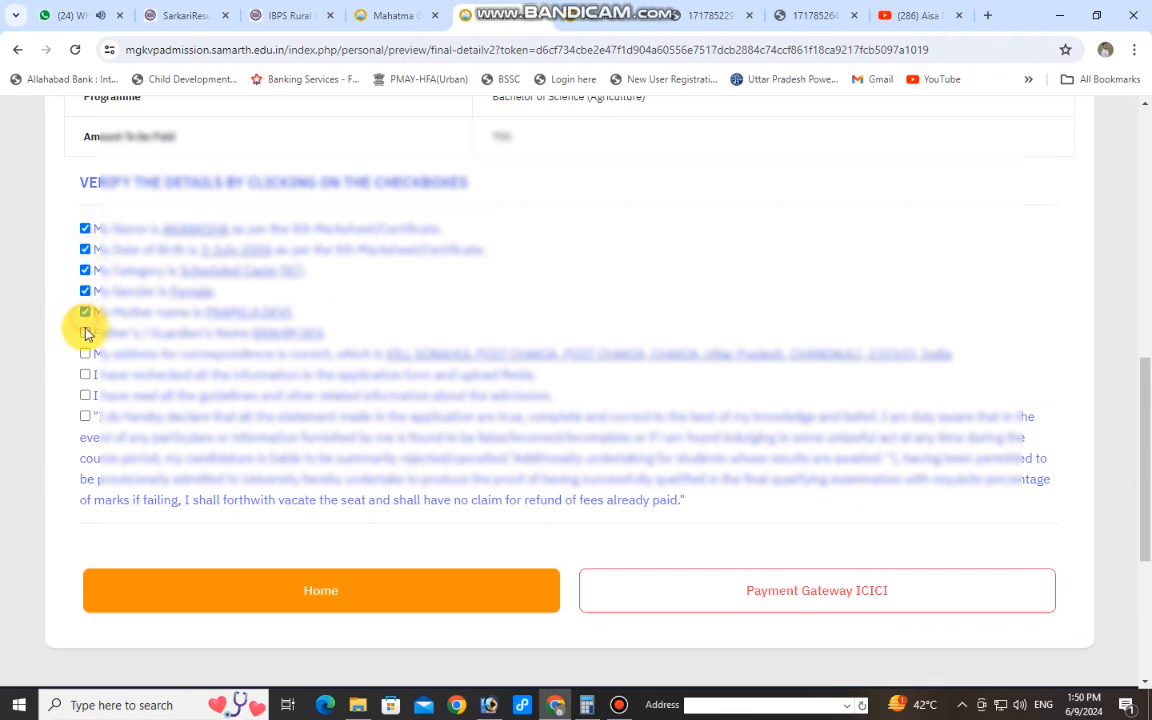
pyautogui.click(85, 415)
pyautogui.scroll(-2, 852, 412)
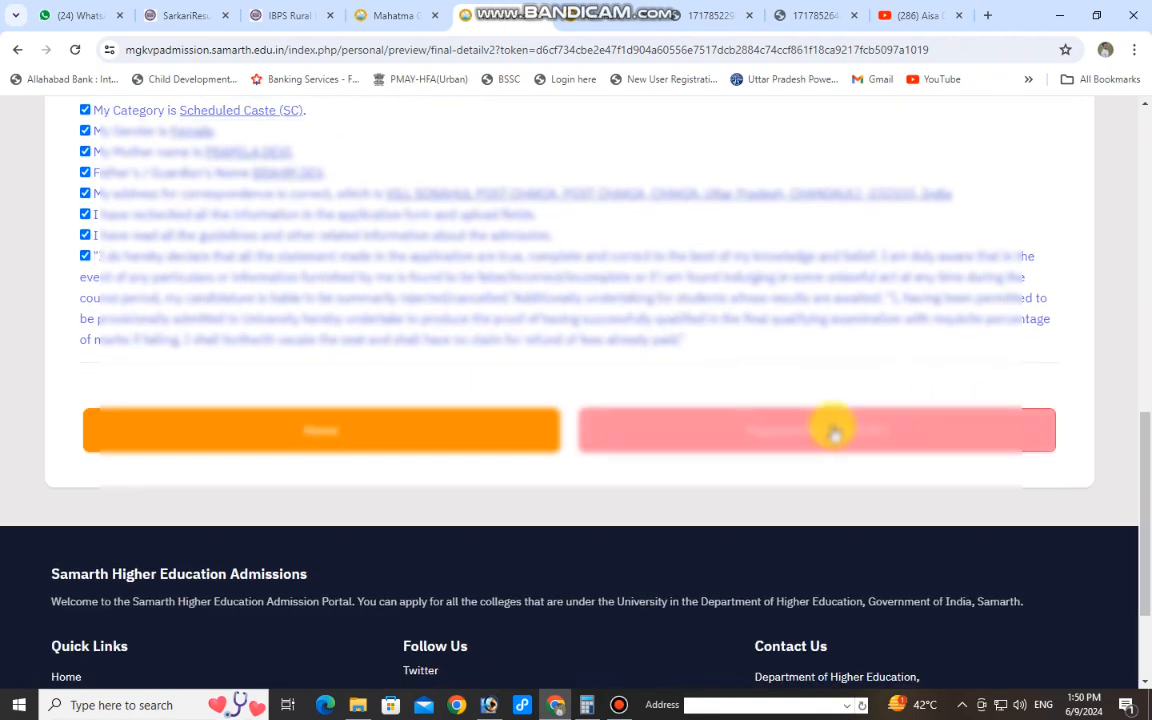
# Step: Start the ICICI fee payment, choose UPI with the QR Code option, and generate the payment QR code
pyautogui.click(782, 437)
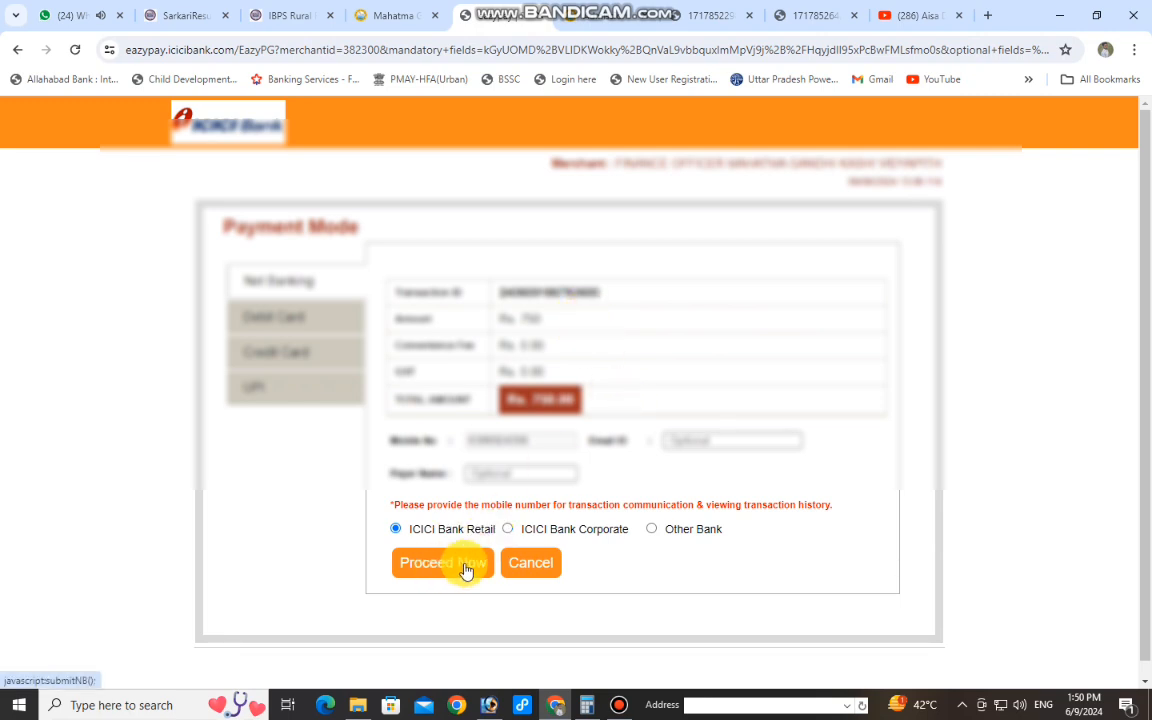
pyautogui.click(262, 391)
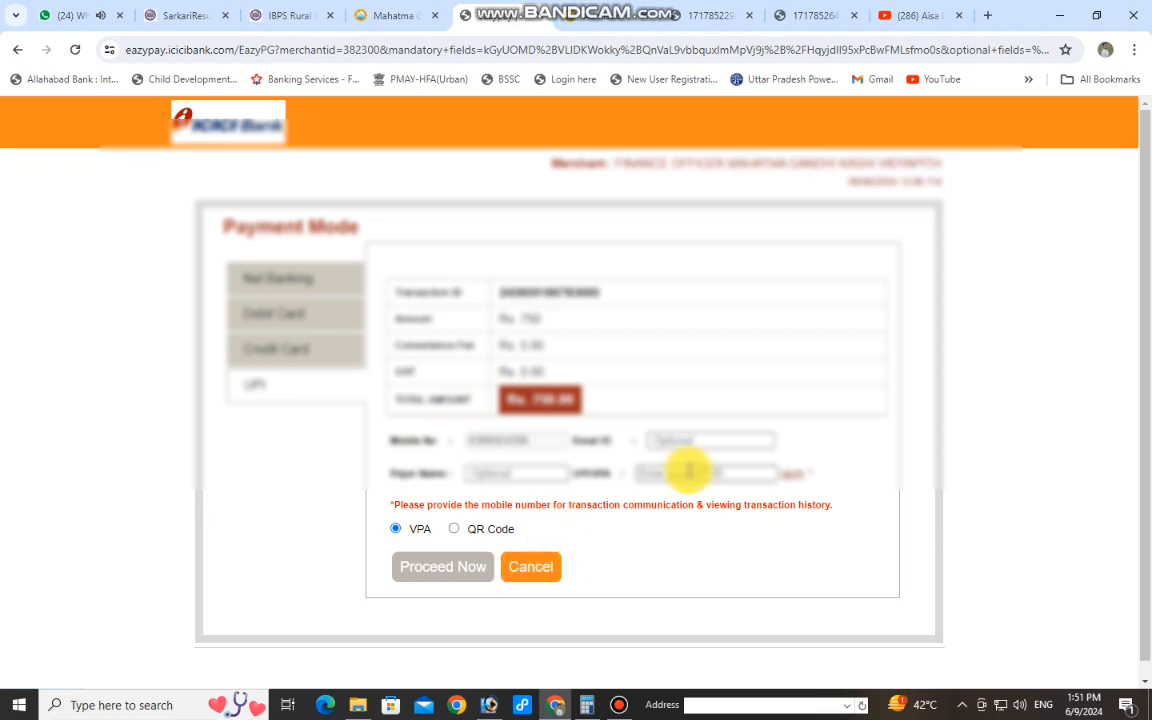
pyautogui.click(454, 528)
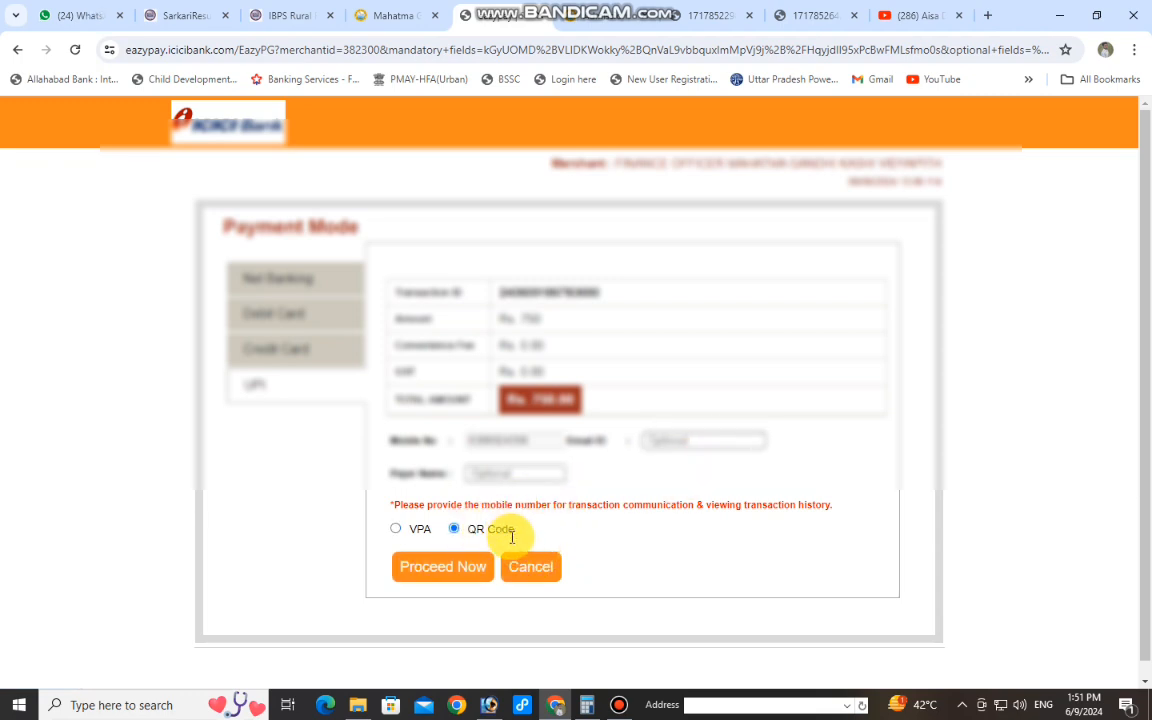
pyautogui.click(432, 568)
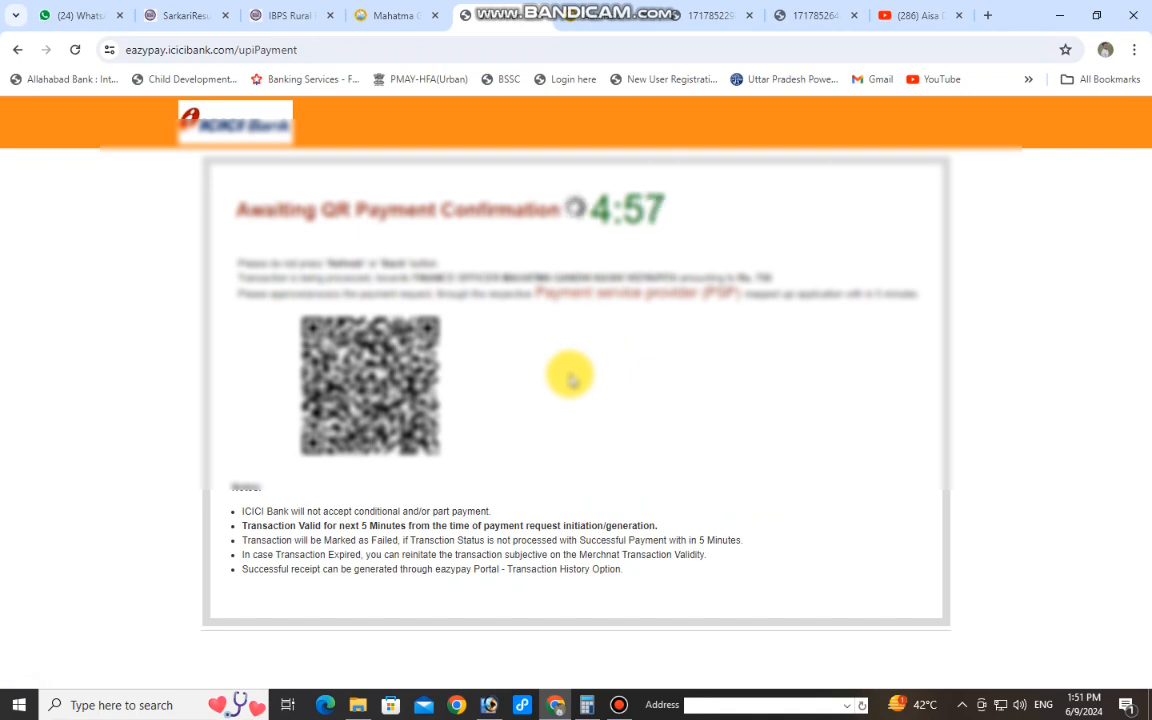
pyautogui.moveTo(130, 117); pyautogui.dragTo(8, 108)
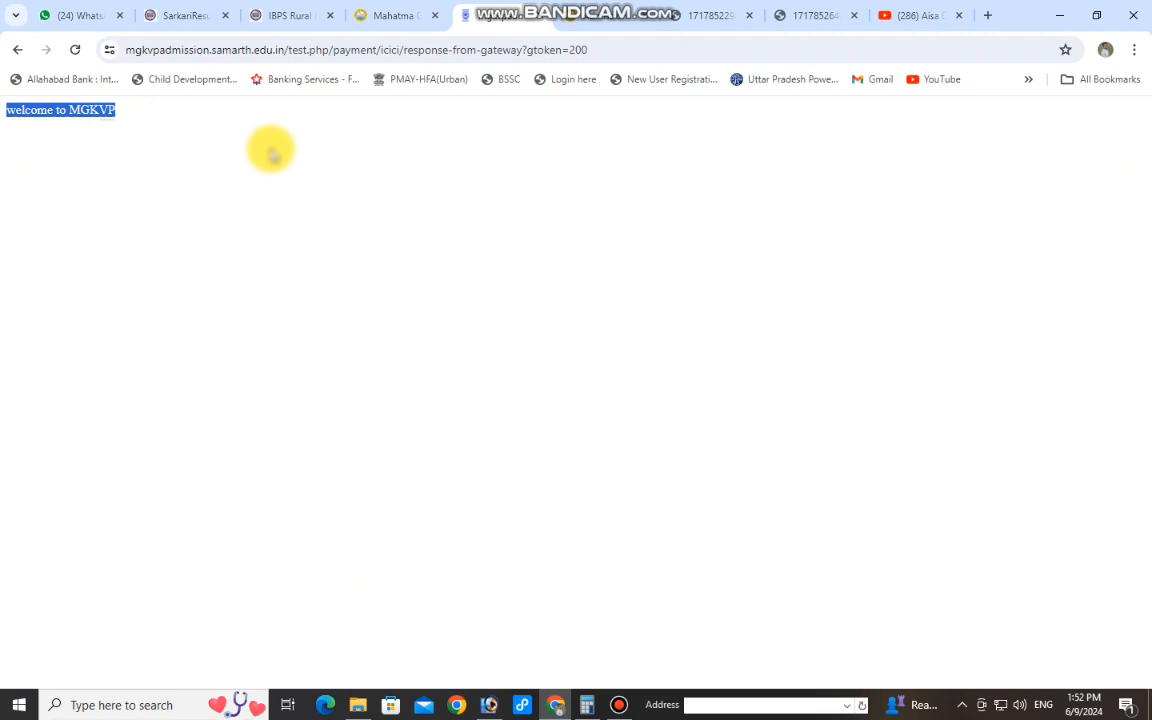
# Step: Reopen the admission portal from the Mahatma Gandhi Kashi Vidyapith website and go to the applicant dashboard
pyautogui.click(390, 14)
pyautogui.click(483, 455)
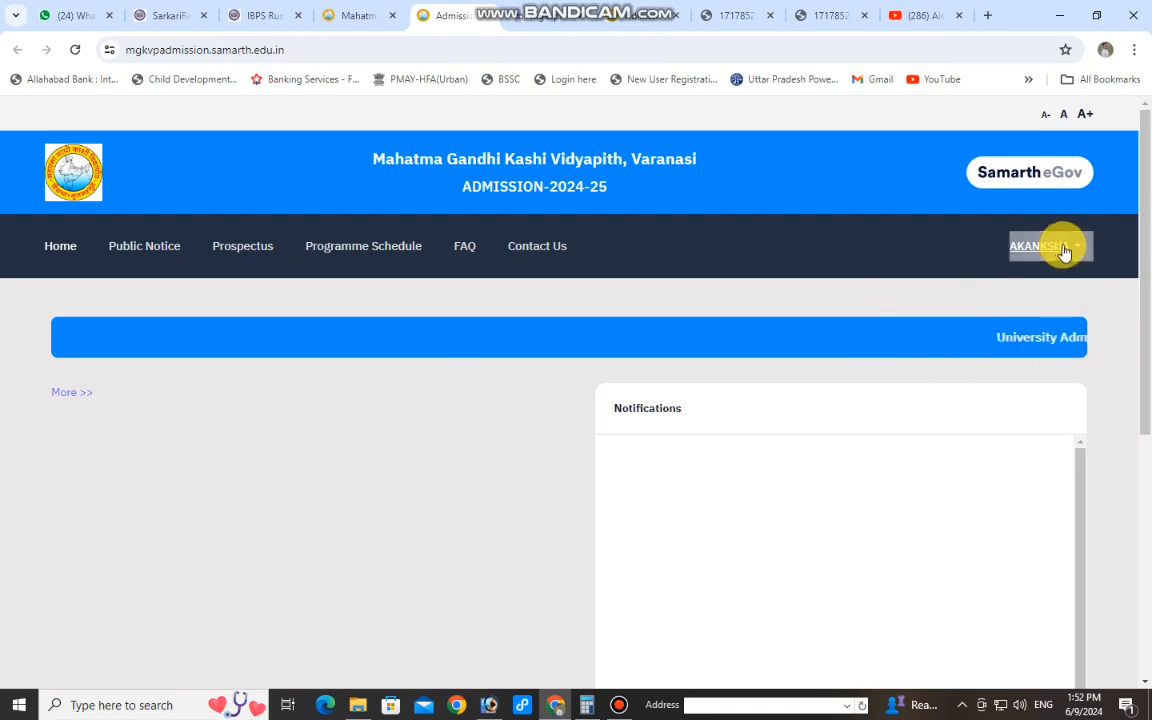
pyautogui.click(68, 250)
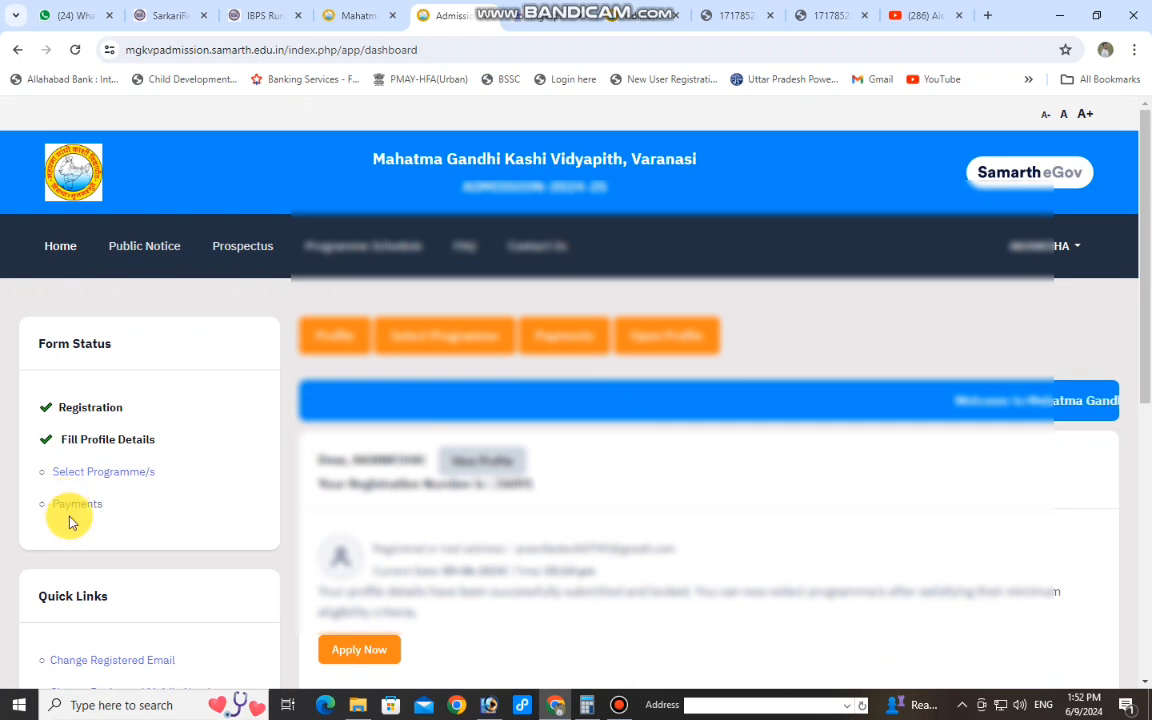
# Step: Open the Bachelor of Science (Agriculture) application from Programme Applications and check its payment status under Programme Selection
pyautogui.scroll(-3, 284, 469)
pyautogui.scroll(-4, 838, 406)
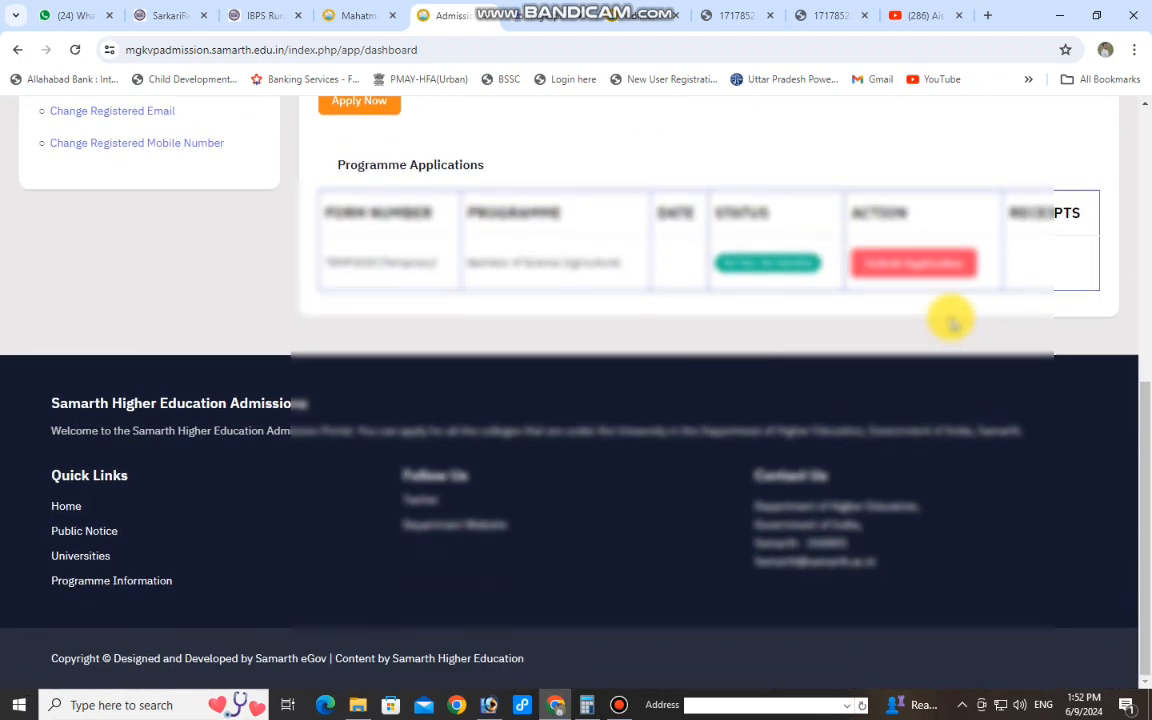
pyautogui.click(915, 265)
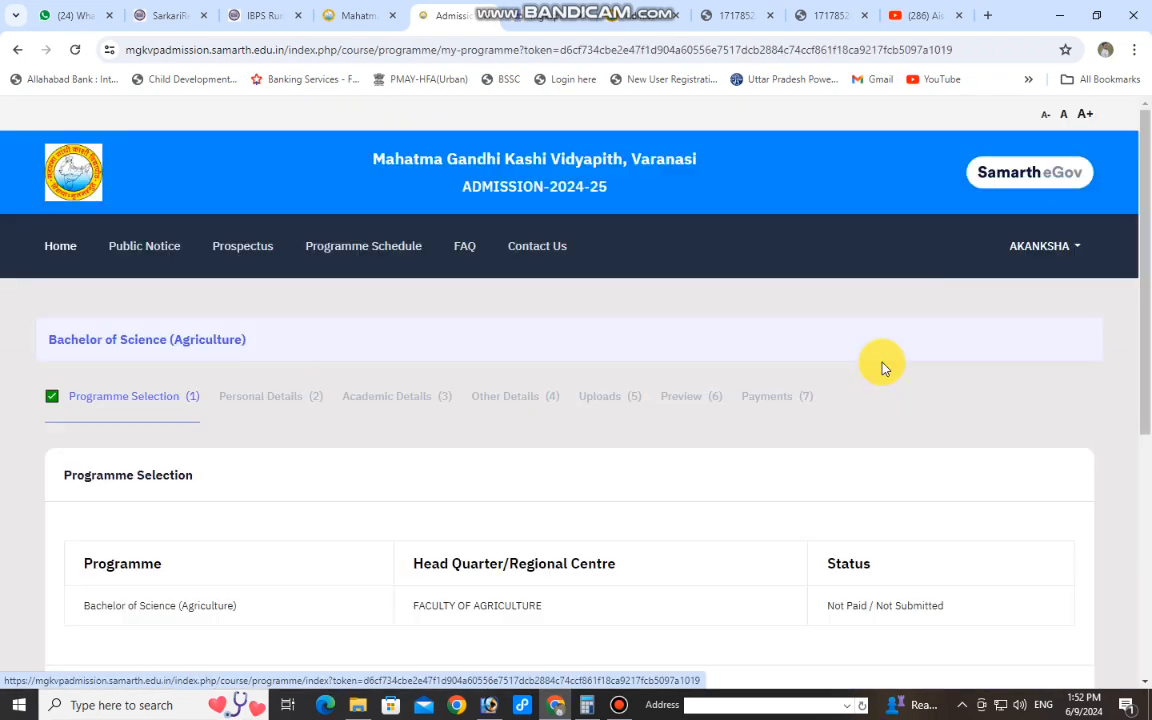
pyautogui.scroll(-4, 597, 434)
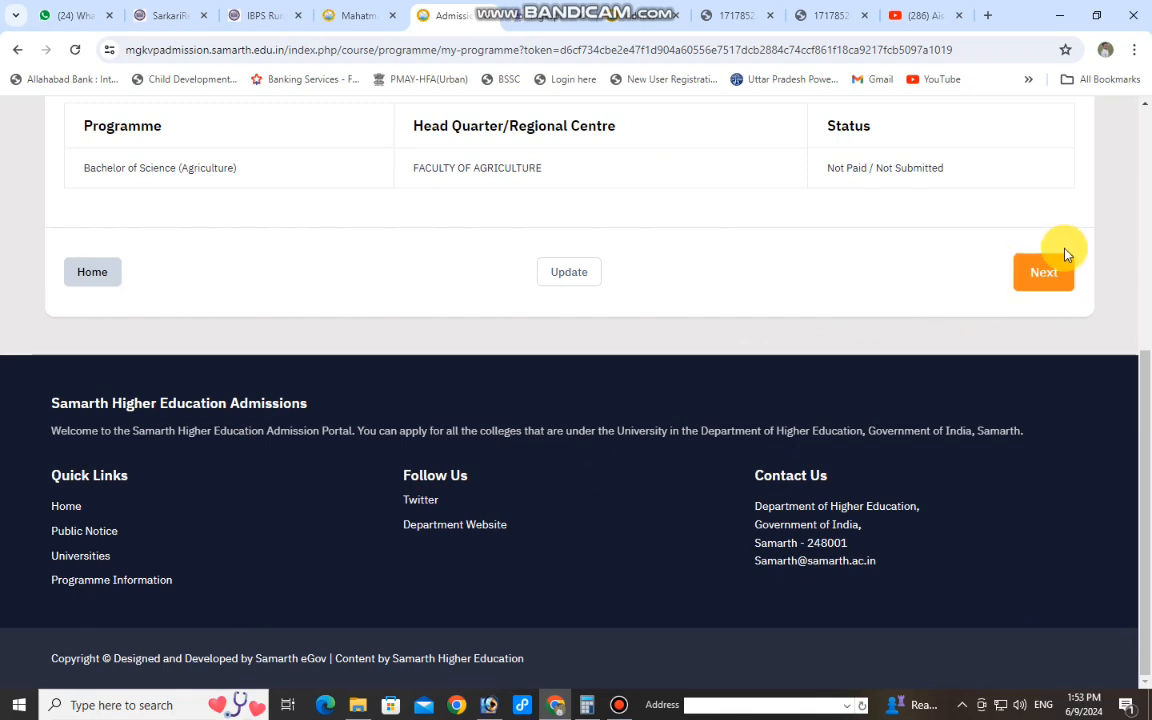
pyautogui.scroll(2, 836, 360)
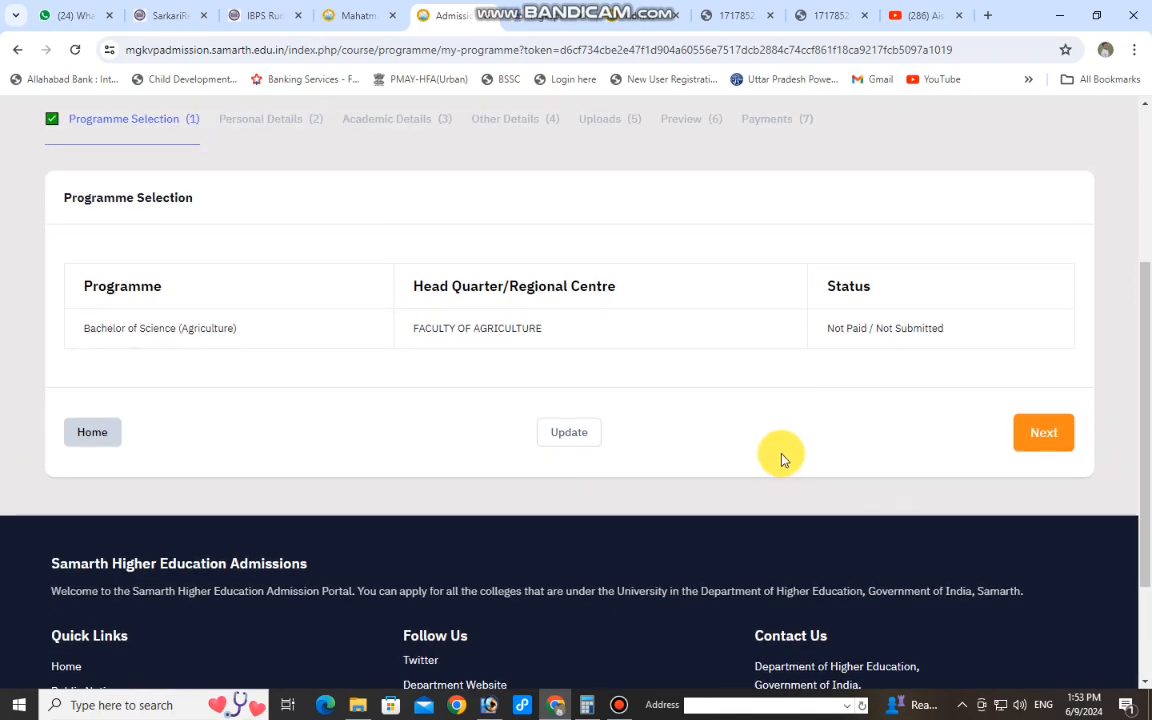